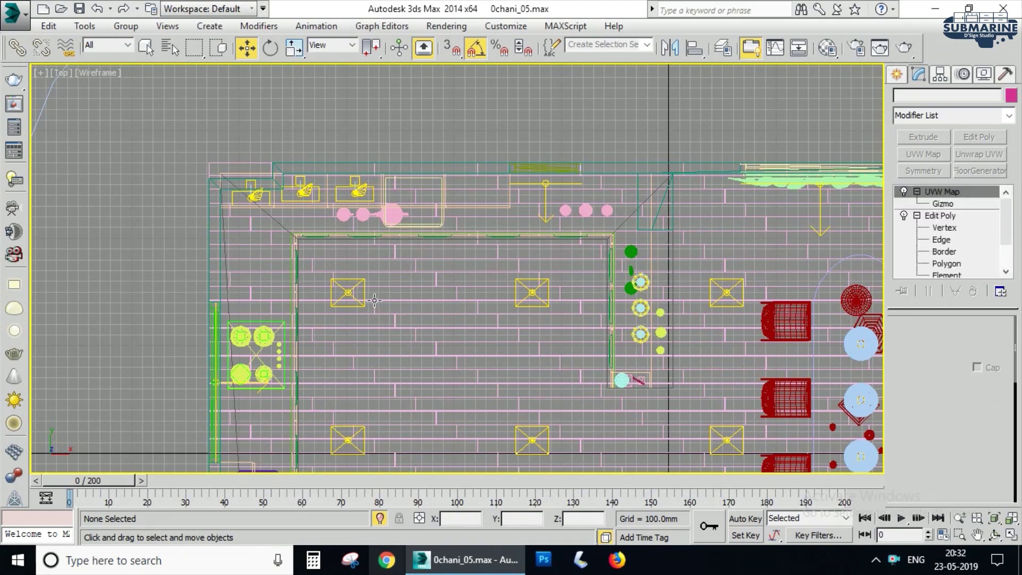
Step: Set the multiplier of the kitchen ceiling plane lights to 0.5 and review their light options
left_click(349, 296)
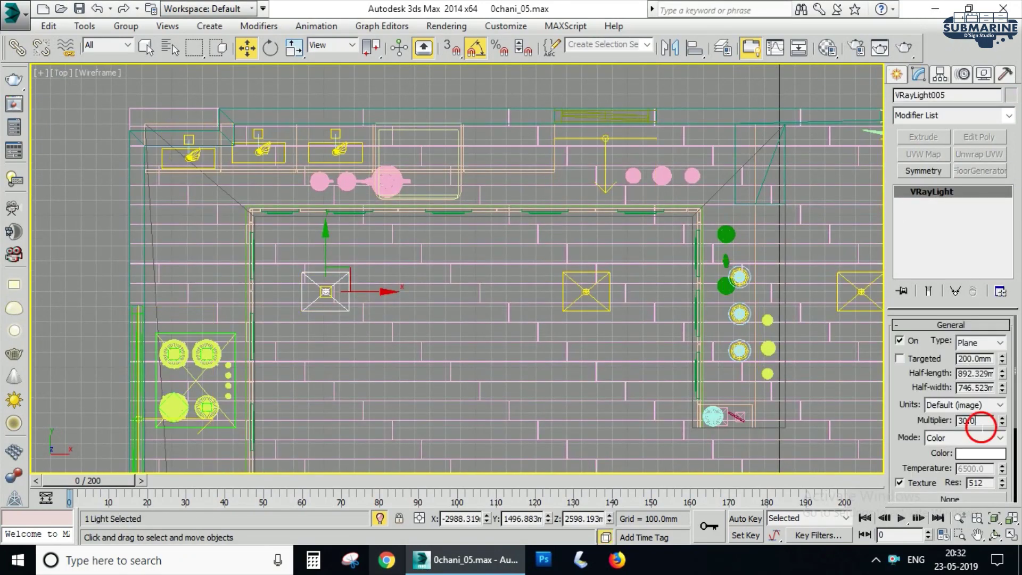
type(".")
left_click(599, 304)
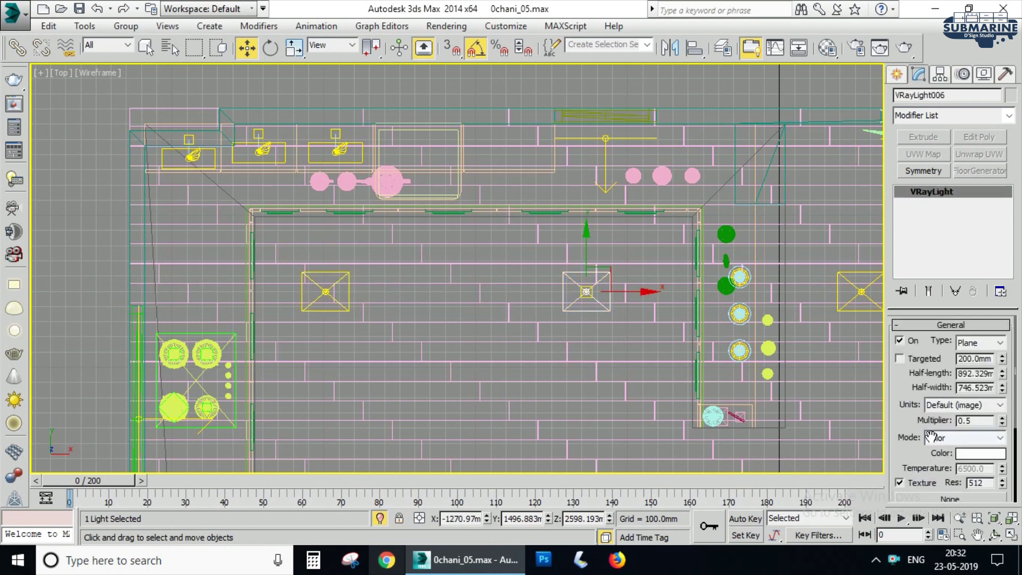
scroll(914, 393, "down", 4)
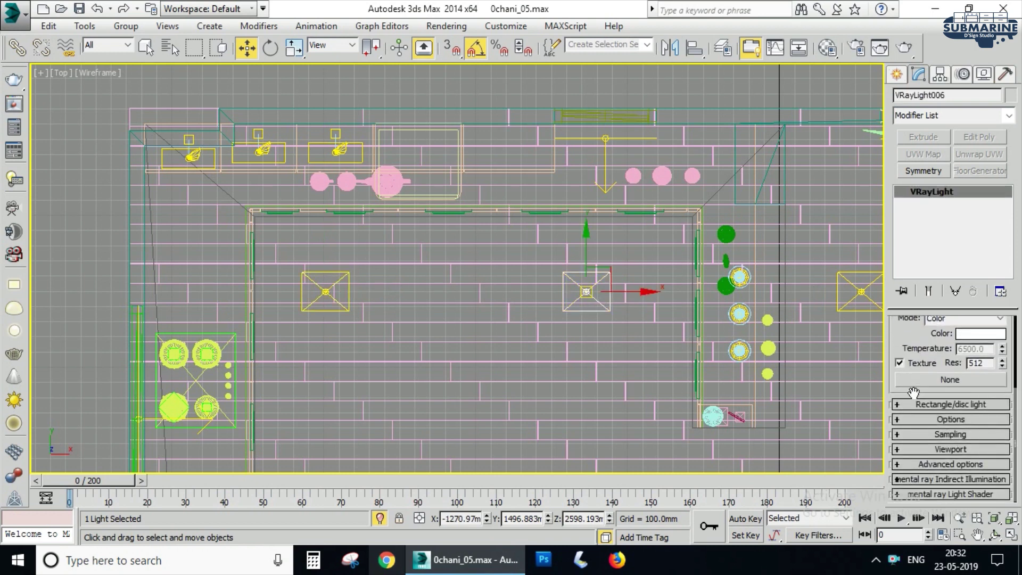
left_click(991, 416)
left_click_drag(1004, 388, 998, 503)
scroll(416, 260, "down", 3)
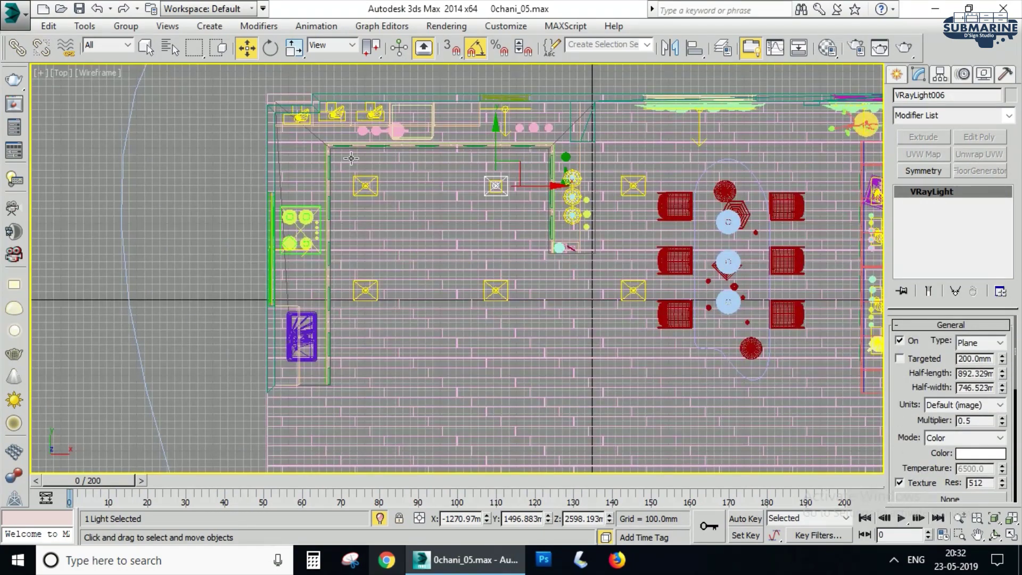
Step: Move the plane light of the wide curtained window to just outside the back wall and edit its multiplier
scroll(742, 120, "up", 7)
left_click(665, 129)
middle_click_drag(675, 149, 655, 344)
left_click_drag(645, 243, 664, 144)
scroll(663, 141, "down", 3)
middle_click_drag(843, 190, 402, 262)
scroll(720, 297, "up", 3)
scroll(697, 292, "down", 3)
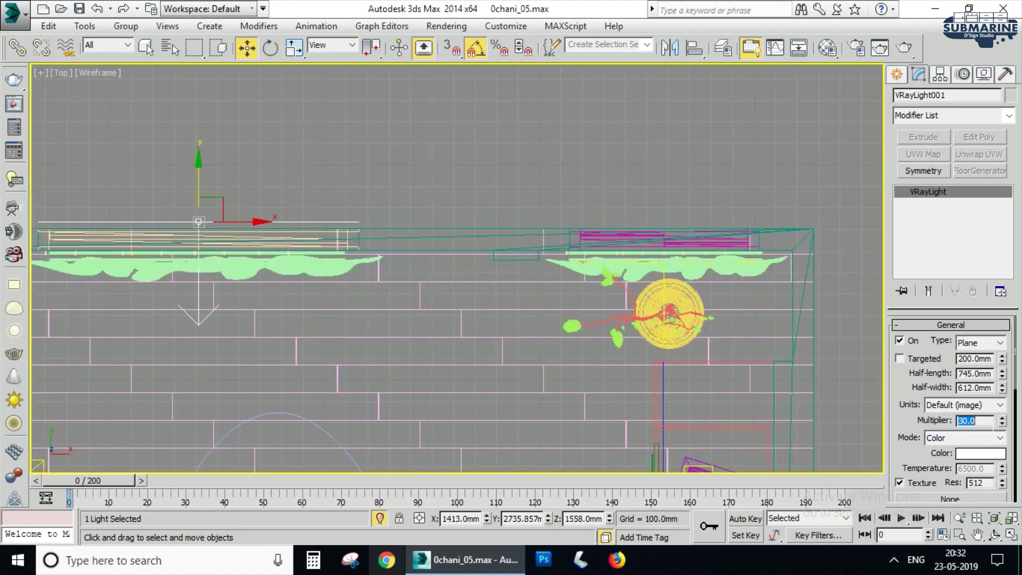
scroll(921, 343, "down", 3)
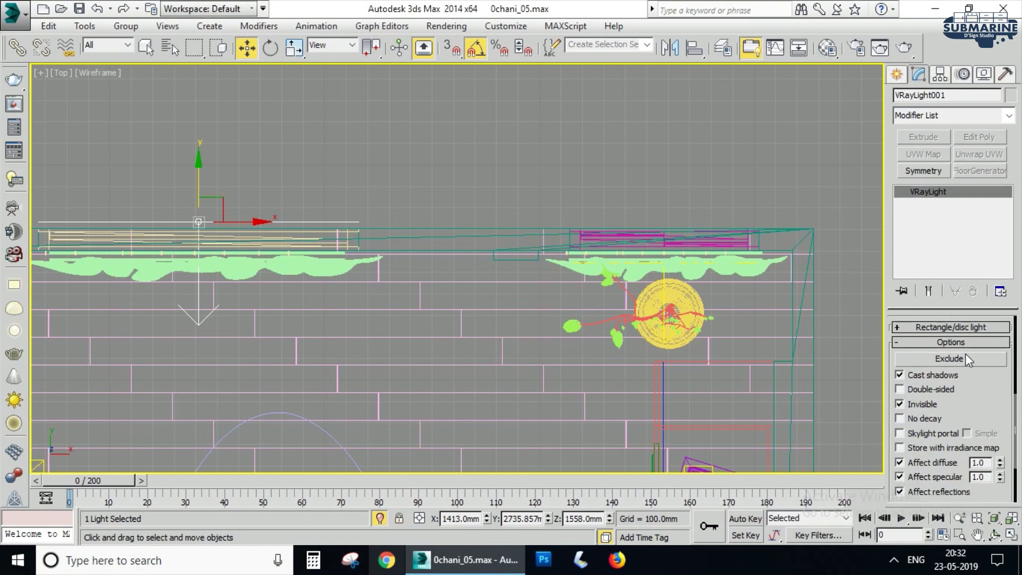
Step: Move the plane light of the narrow curtained window just outside the back wall and set its multiplier to 2.0
scroll(612, 276, "up", 5)
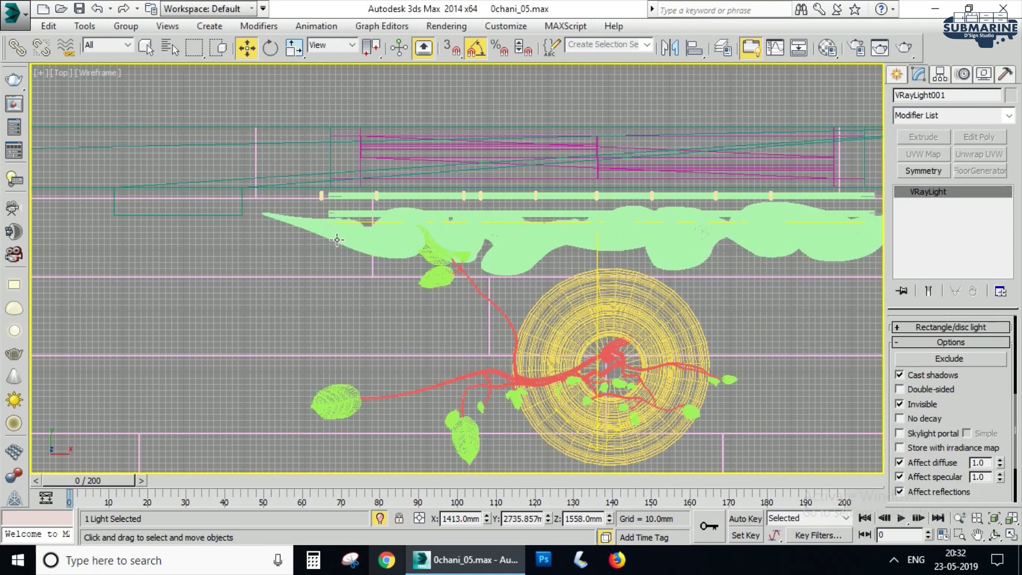
scroll(407, 242, "up", 3)
key("alt+q")
left_click(461, 230)
scroll(461, 230, "down", 5)
middle_click_drag(617, 276, 621, 325)
left_click_drag(584, 240, 599, 184)
left_click(927, 406)
left_click_drag(994, 404, 993, 438)
double_click(989, 369)
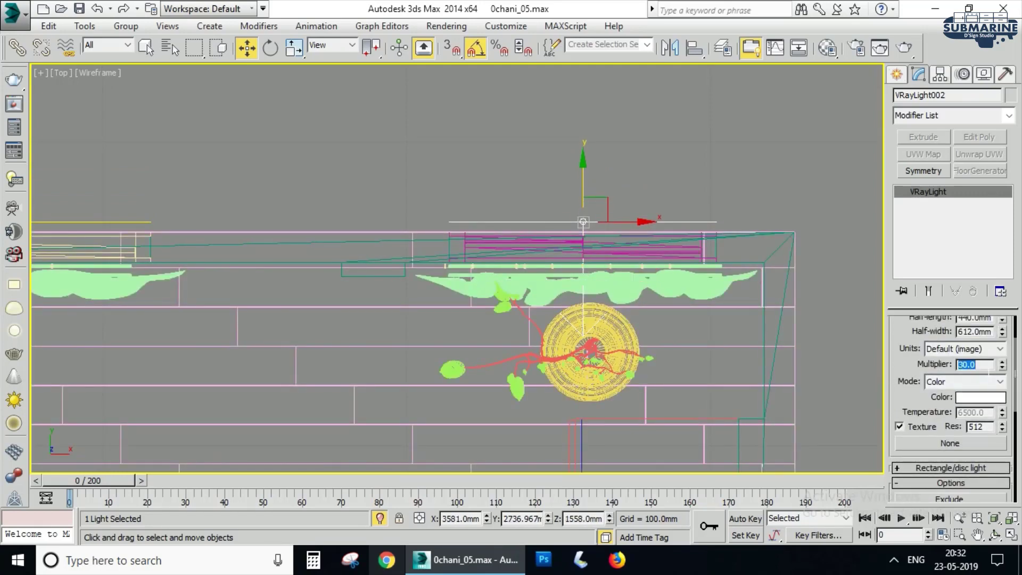
Step: Move the plane light of the kitchen's back window just outside the wall and edit its multiplier
scroll(853, 323, "down", 5)
middle_click_drag(474, 349, 641, 191)
scroll(596, 172, "up", 5)
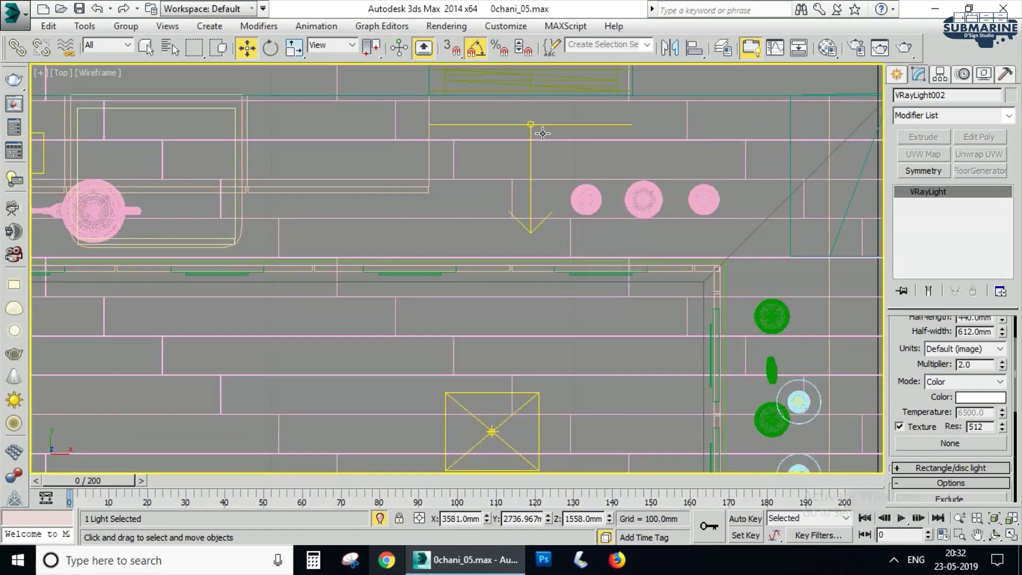
left_click(536, 127)
middle_click_drag(537, 128, 530, 319)
left_click_drag(538, 272, 547, 209)
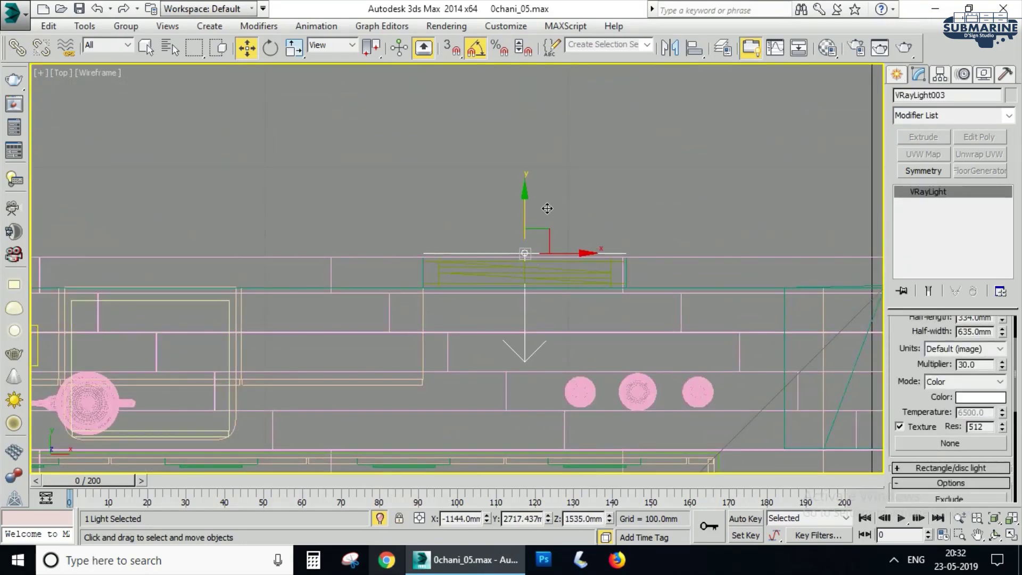
double_click(990, 368)
left_click(909, 372)
scroll(918, 361, "down", 7)
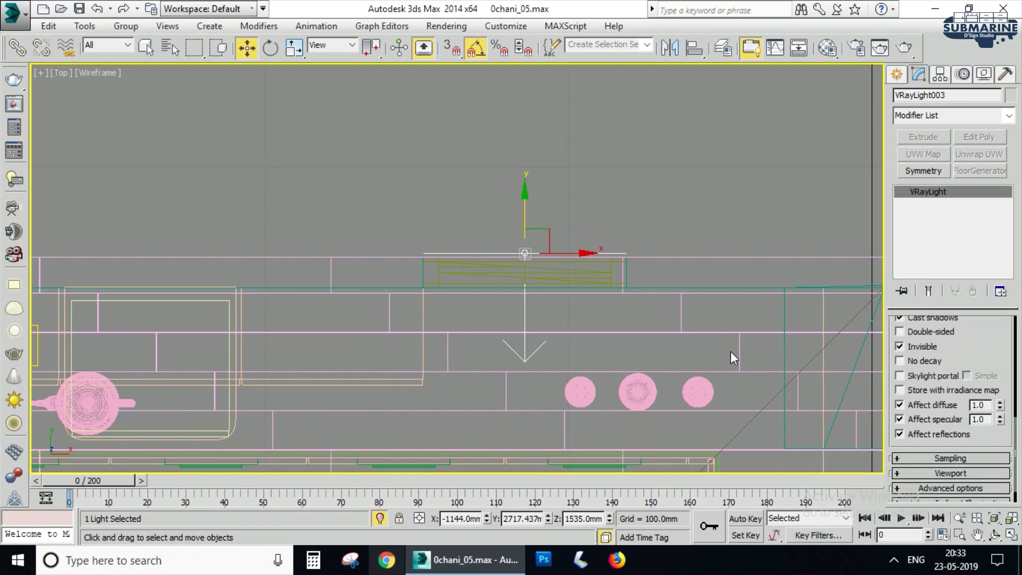
Step: Move the plane light of the window beside the hob to just outside the side wall
scroll(554, 351, "down", 1)
middle_click_drag(554, 351, 995, 271)
middle_click_drag(757, 270, 545, 259)
scroll(544, 259, "down", 1)
middle_click_drag(333, 456, 465, 379)
scroll(397, 441, "up", 2)
middle_click_drag(397, 441, 502, 251)
scroll(464, 256, "up", 2)
left_click(455, 279)
left_click_drag(448, 285, 385, 287)
Step: Set the multiplier of the side window's plane light to 1.2
scroll(994, 349, "up", 4)
double_click(990, 424)
type("1.2")
key("Return")
Step: Examine the grouped light fixture above the dining-side cabinets
scroll(643, 286, "down", 6)
middle_click_drag(643, 286, 417, 284)
middle_click_drag(756, 337, 380, 280)
middle_click_drag(858, 321, 506, 304)
scroll(507, 304, "up", 6)
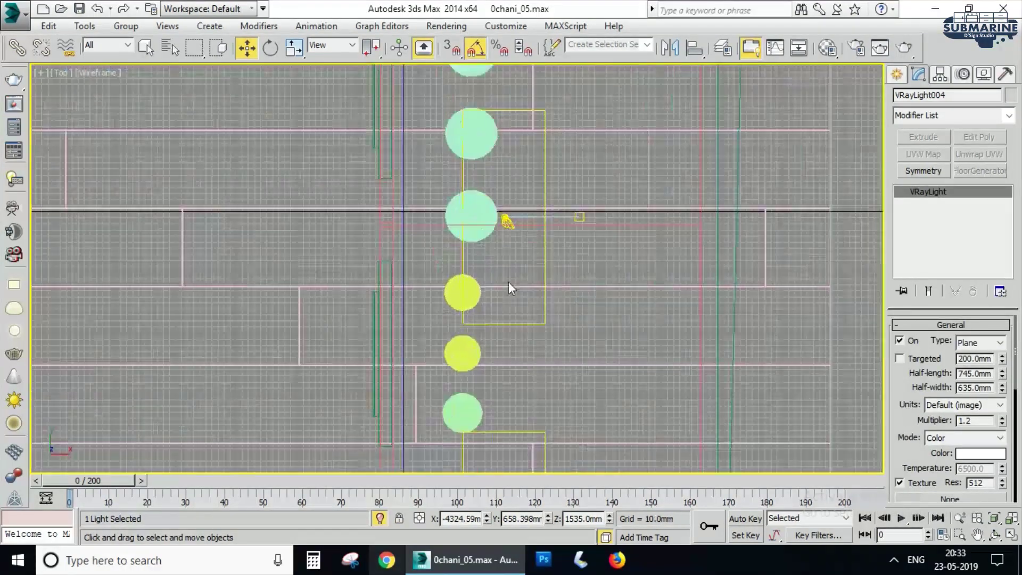
left_click(587, 226)
left_click(515, 233)
left_click(516, 231)
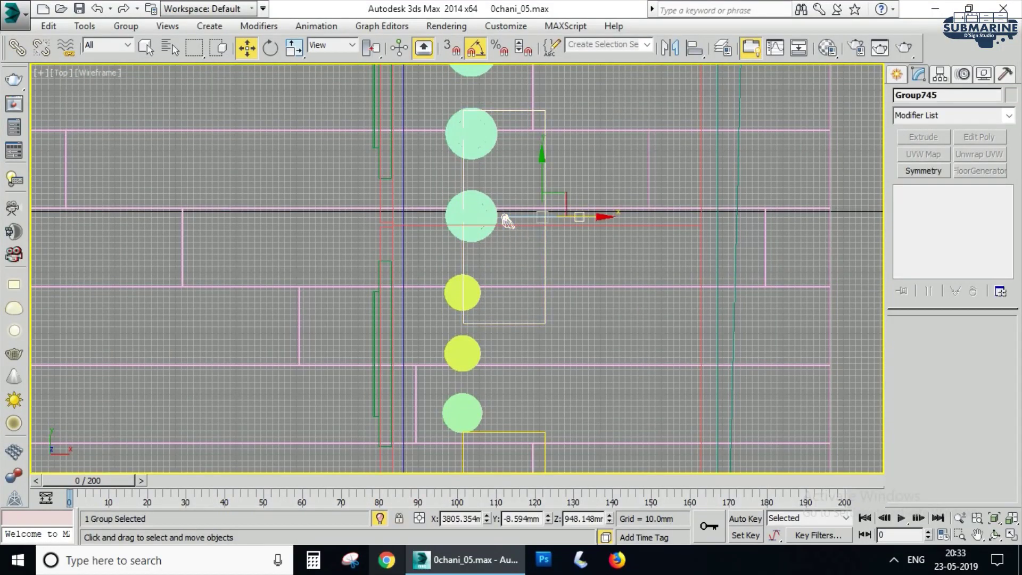
Step: Set the intensity of the VRayIES light under the wall cabinet nearest the microwave to 500 lm
scroll(341, 165, "down", 3)
middle_click_drag(240, 152, 638, 256)
scroll(639, 256, "down", 3)
middle_click_drag(282, 203, 686, 330)
middle_click_drag(348, 206, 620, 318)
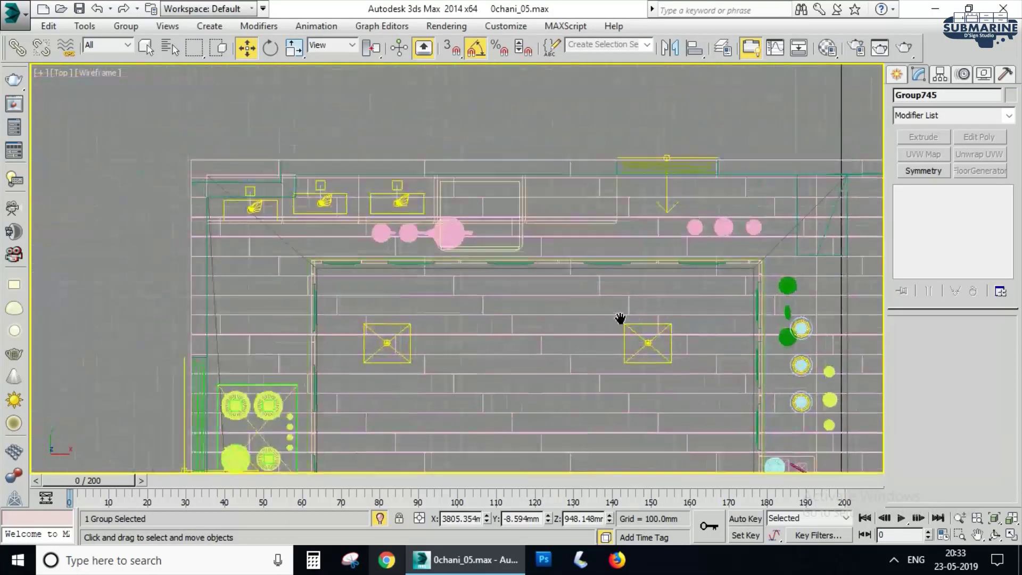
scroll(388, 205, "up", 4)
left_click(443, 208)
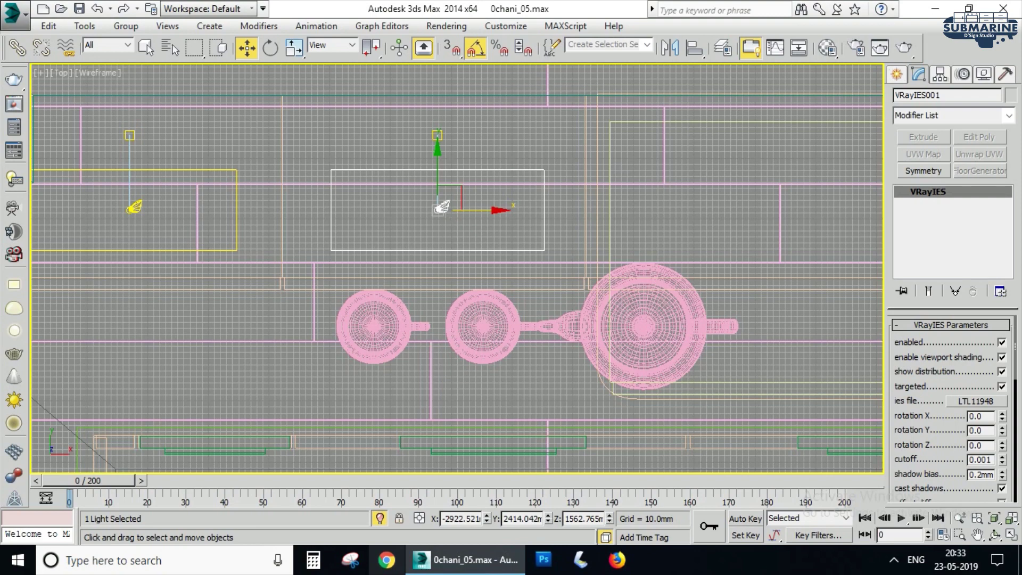
middle_click_drag(534, 236, 561, 227)
left_click_drag(962, 452, 962, 372)
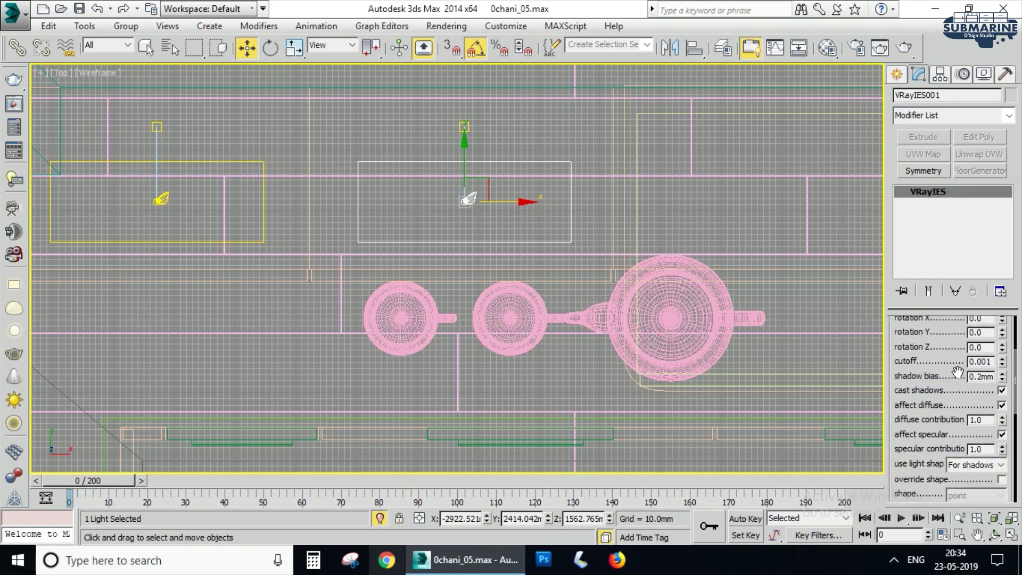
left_click_drag(959, 434, 953, 363)
left_click_drag(973, 409, 973, 356)
left_click_drag(948, 433, 946, 298)
left_click_drag(950, 448, 950, 430)
double_click(982, 396)
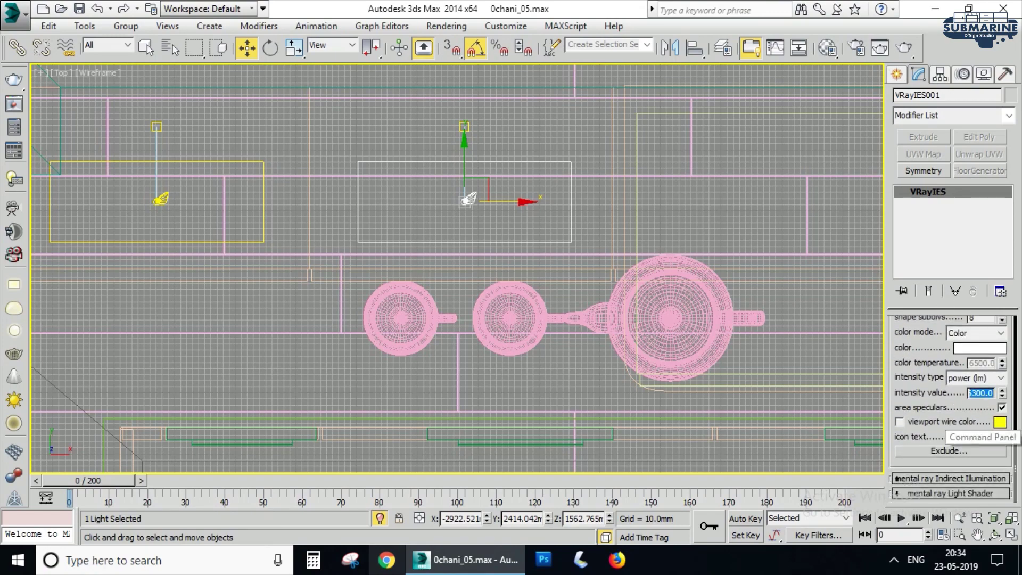
type("500")
key("Return")
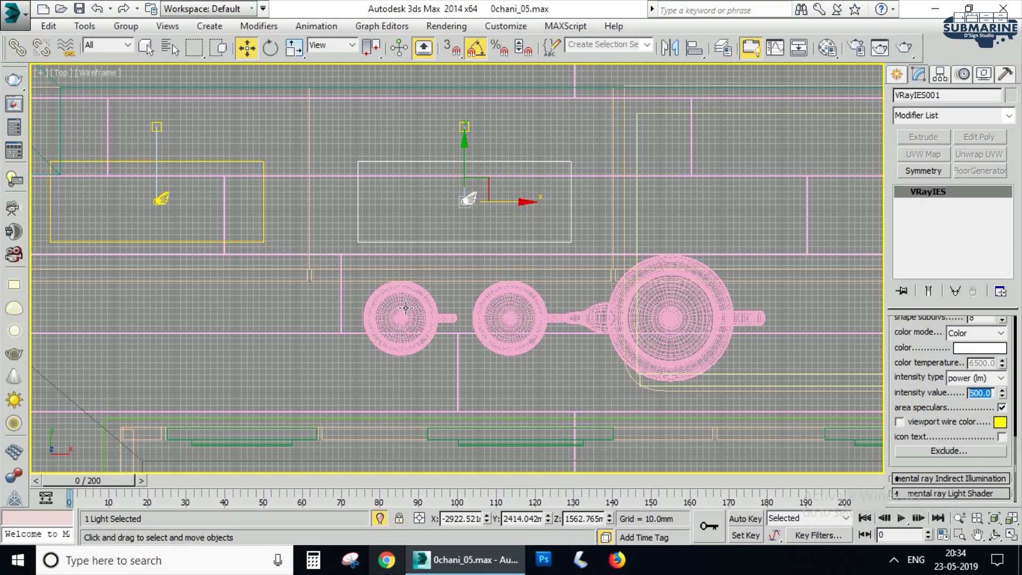
Step: Set the intensity of the selected under-cabinet IES light to 150 lm
scroll(405, 308, "down", 4)
middle_click_drag(406, 308, 625, 273)
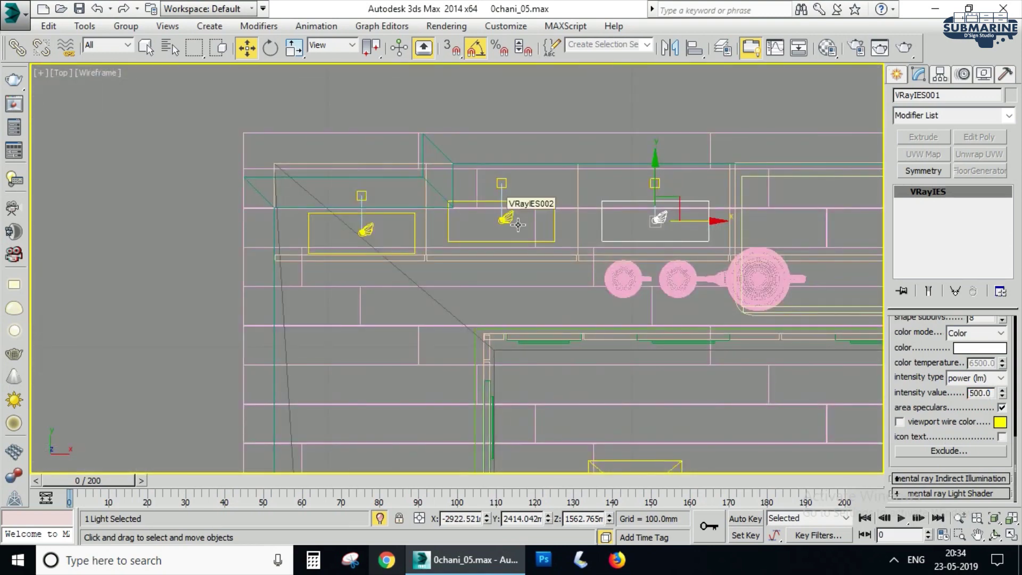
double_click(980, 393)
type("150")
key("Return")
Step: Survey the whole top view plan for the other lights in the kitchen and dining area
middle_click_drag(746, 269, 578, 269)
scroll(578, 269, "down", 3)
middle_click_drag(799, 258, 642, 244)
scroll(726, 259, "down", 3)
scroll(819, 370, "up", 2)
middle_click_drag(819, 370, 673, 224)
middle_click_drag(755, 306, 694, 276)
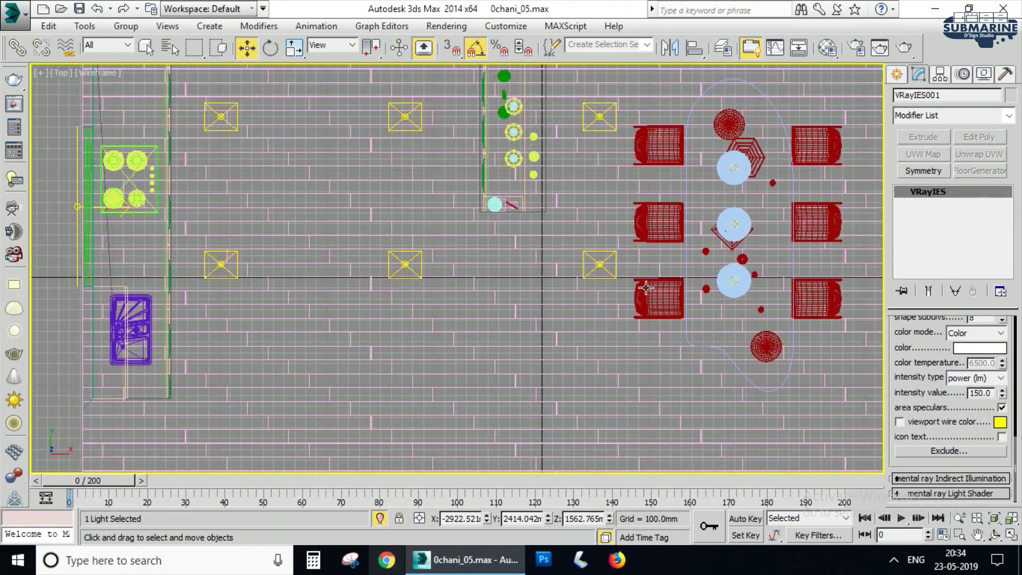
scroll(761, 243, "down", 2)
middle_click_drag(761, 243, 654, 271)
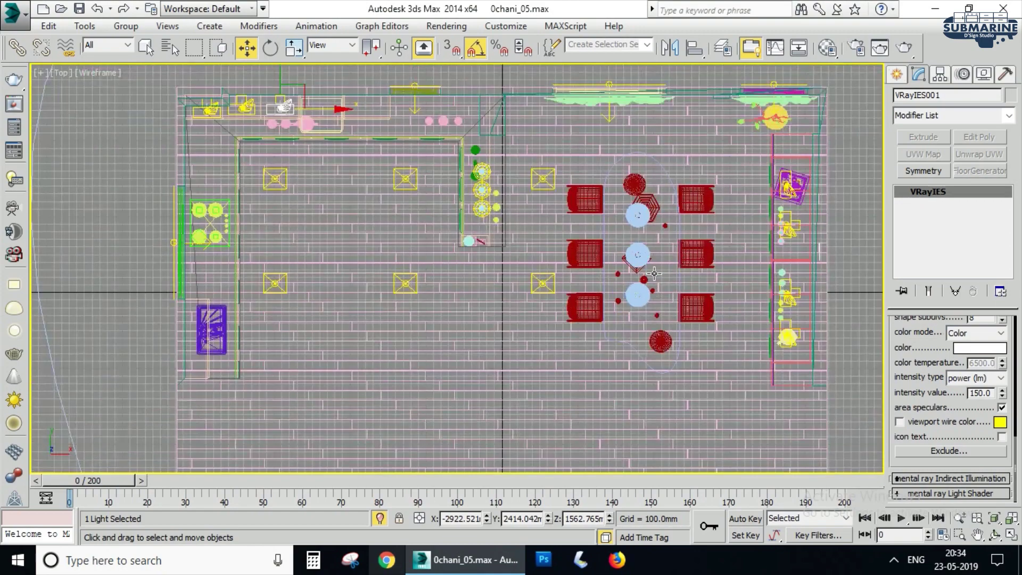
middle_click_drag(825, 298, 719, 376)
scroll(716, 373, "down", 3)
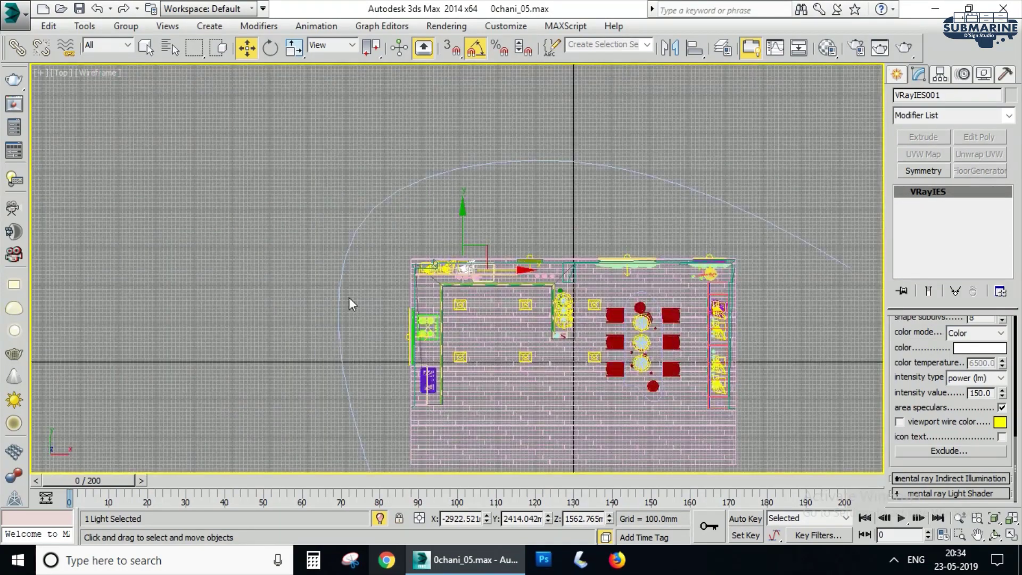
middle_click_drag(711, 320, 765, 235)
Step: In a maximized wireframe perspective view, set the photometric light of the hanging pendants to 6.0 cd
key("alt+w")
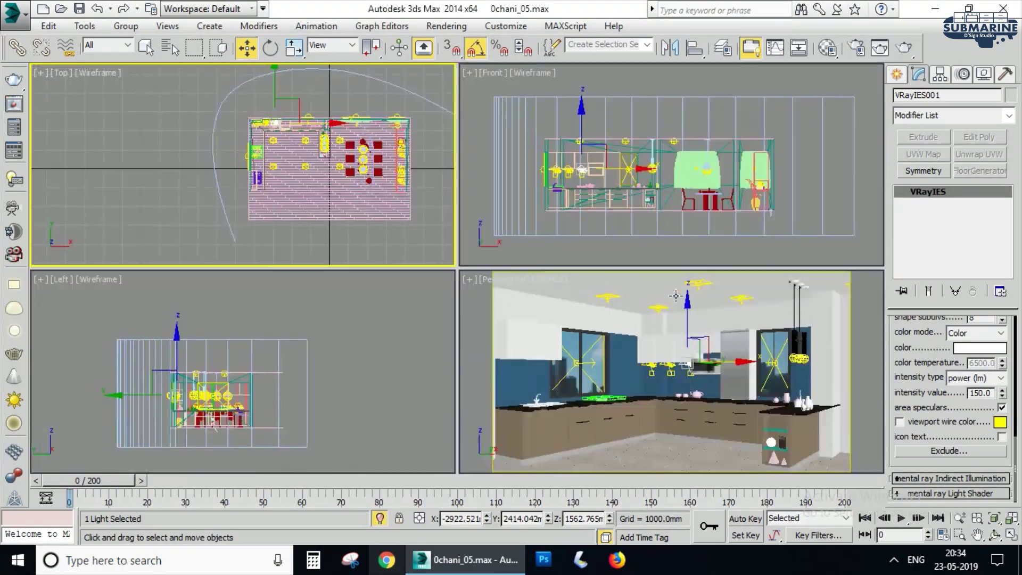
right_click(664, 348)
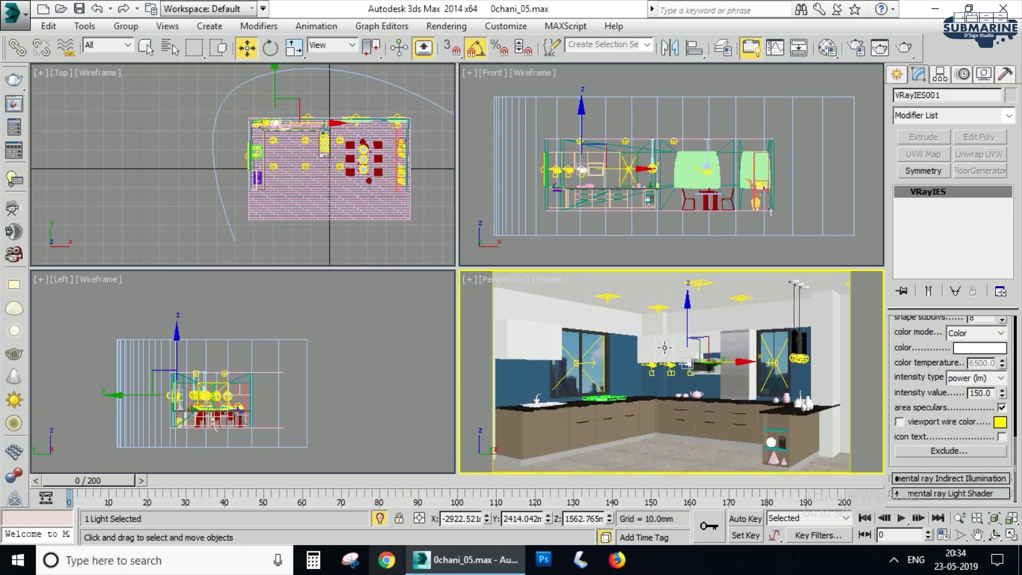
key("alt+w")
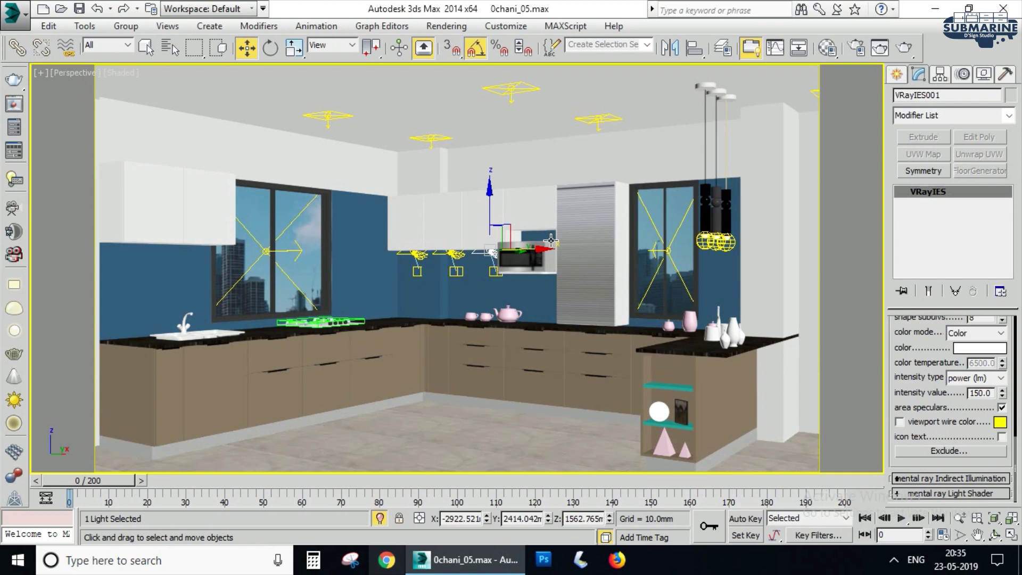
key("F3")
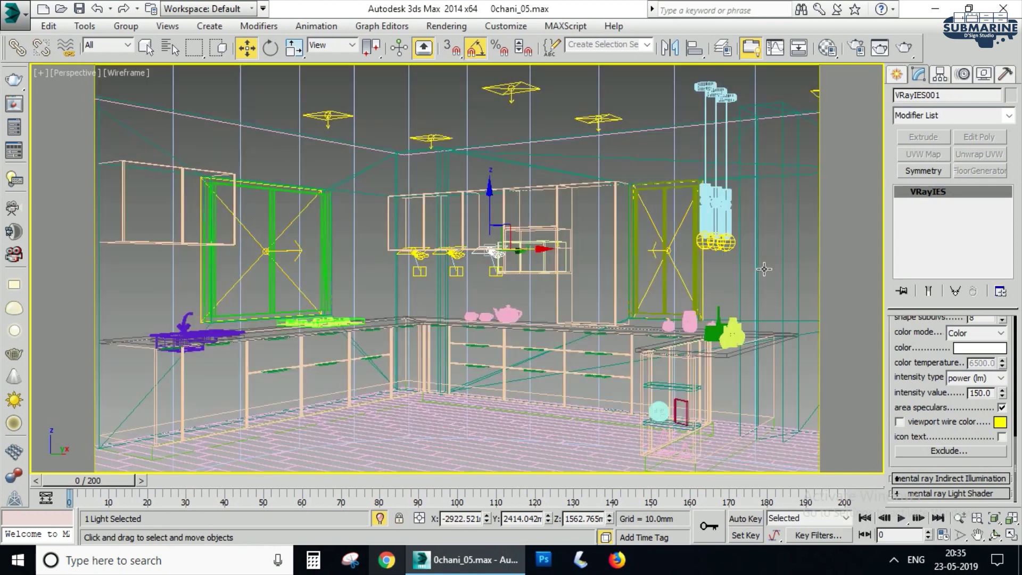
left_click(734, 248)
left_click_drag(979, 417, 929, 386)
key("Return")
scroll(669, 321, "down", 3)
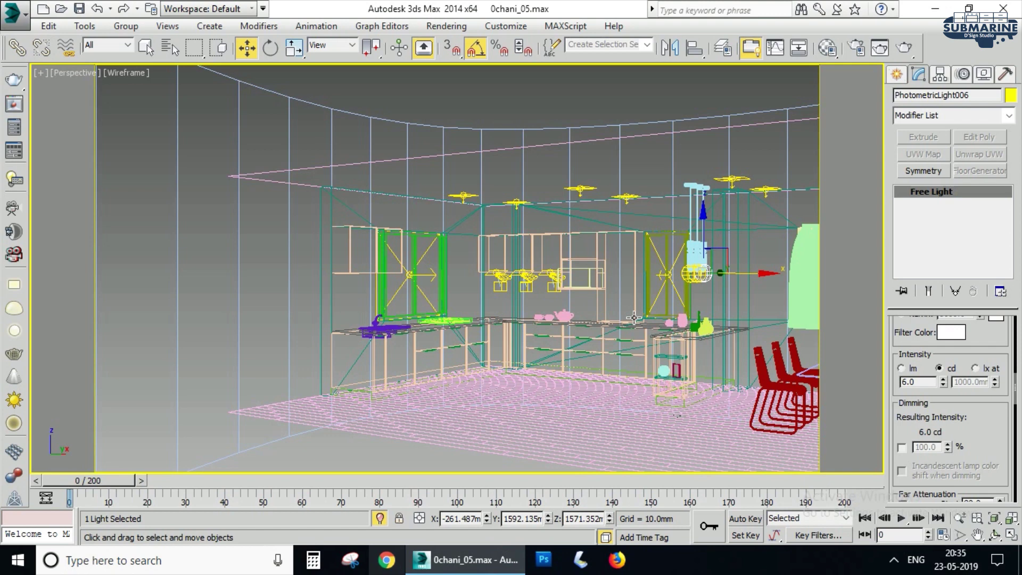
Step: Start a 480 x 270 test render of the shaded kitchen perspective, stop it and close the render windows
key("F3")
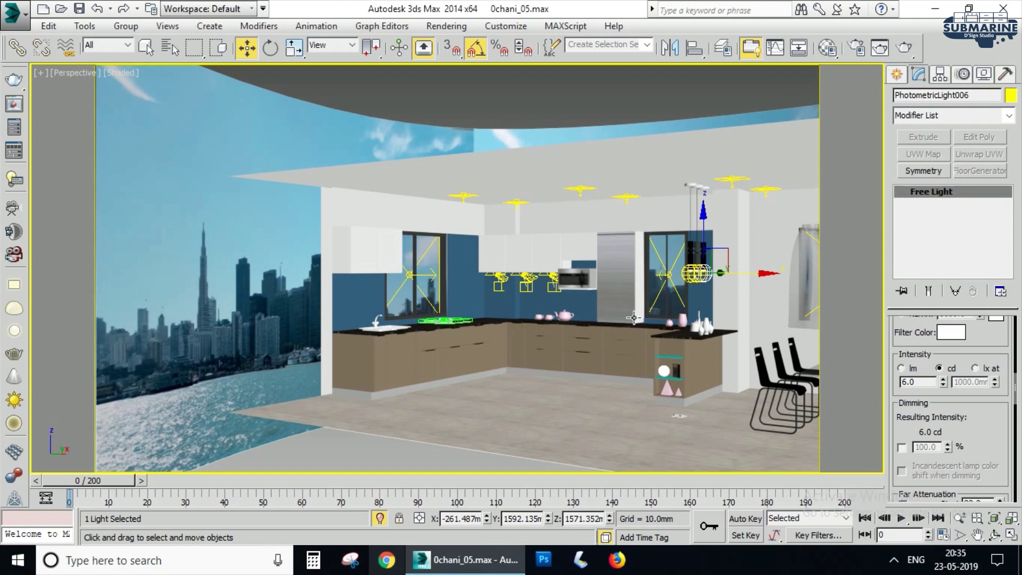
scroll(699, 252, "up", 5)
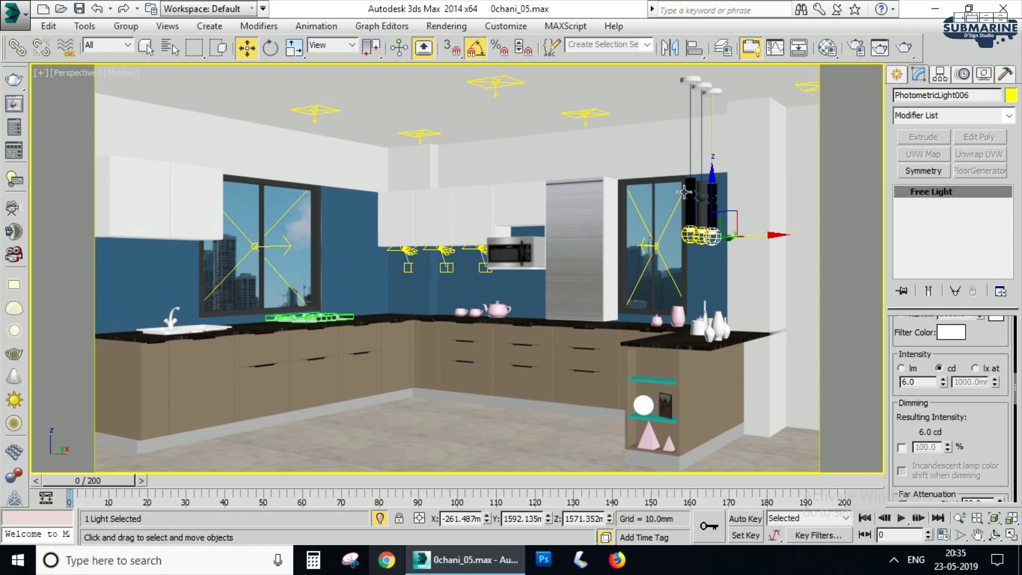
middle_click_drag(519, 298, 536, 287, "alt")
key("F10")
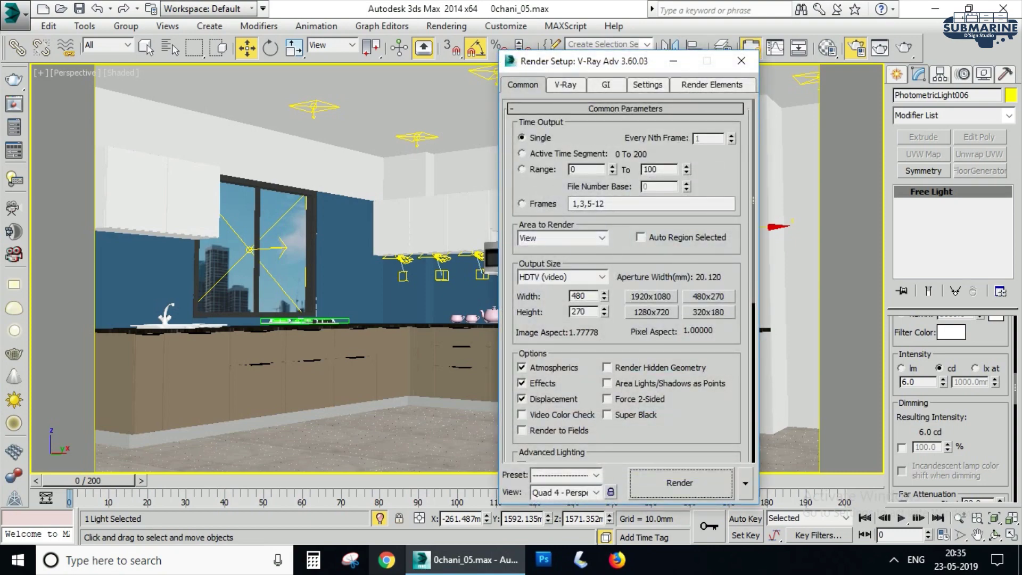
left_click(682, 483)
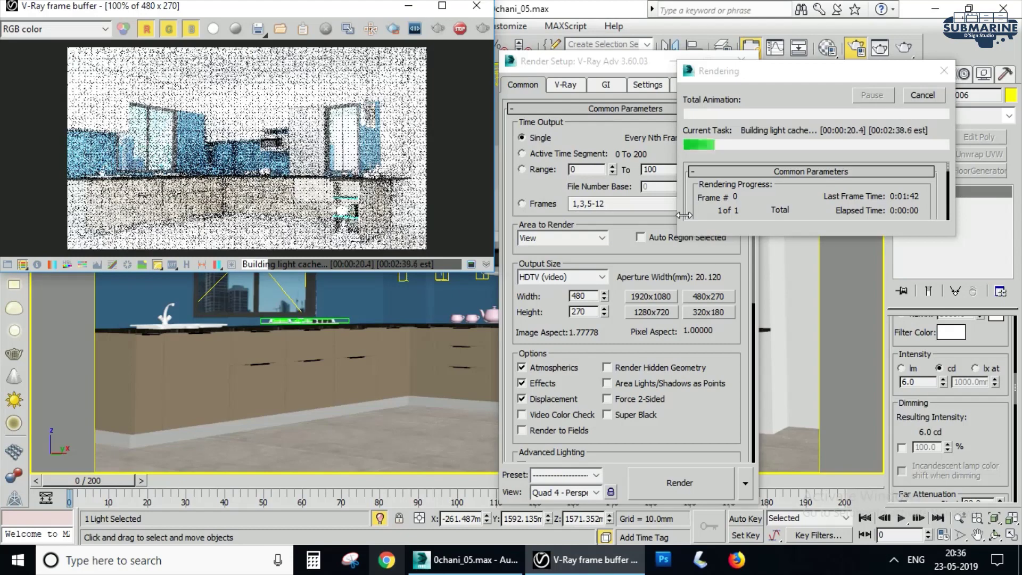
left_click(918, 96)
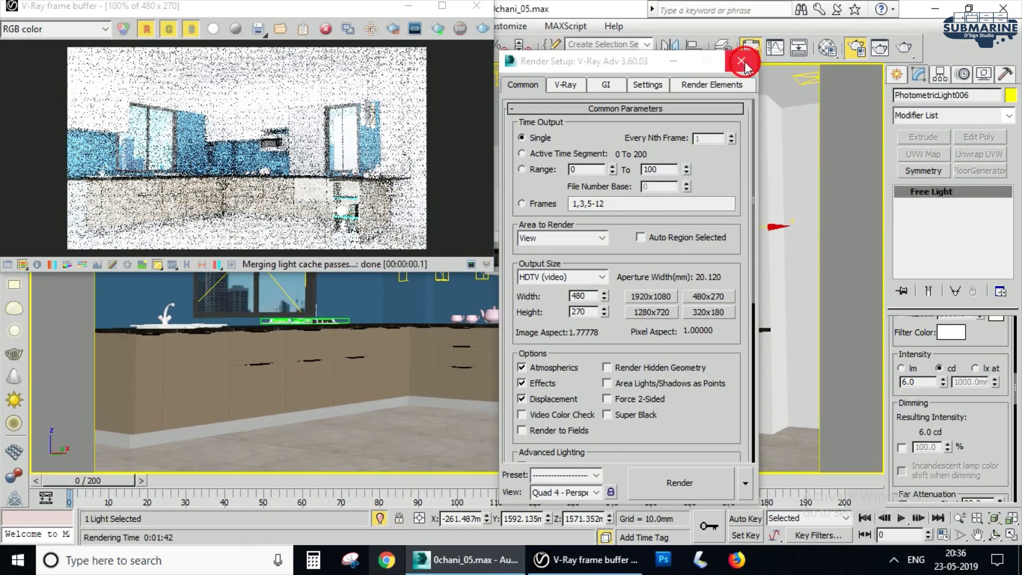
left_click(744, 63)
left_click(477, 7)
Step: Restore the four-viewport layout and set the pendant photometric light's intensity to 5 lm
key("alt+w")
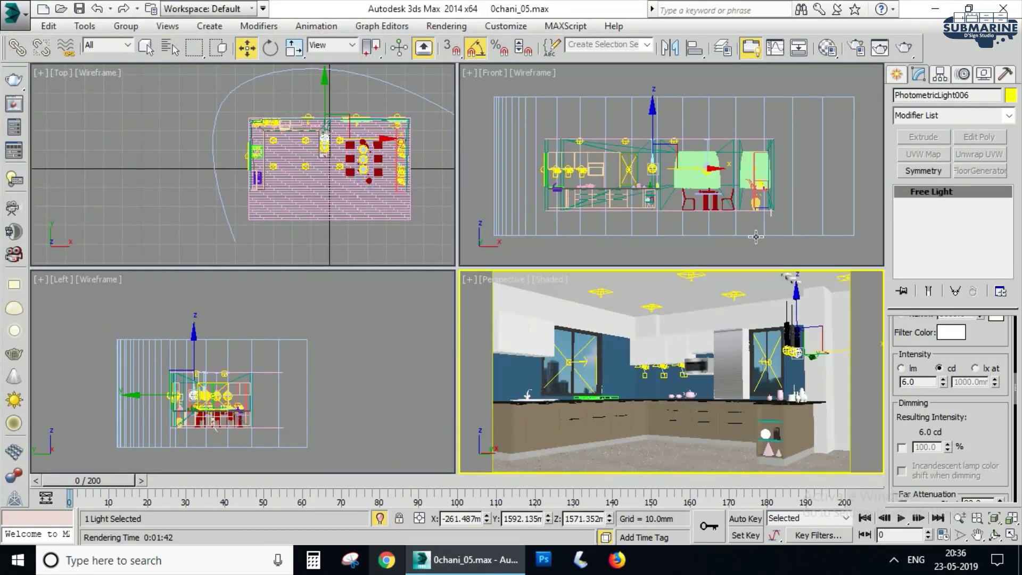
left_click(913, 369)
double_click(928, 384)
type("5")
key("Return")
Step: In the top view, select a plane light on the kitchen ceiling and set its multiplier to 0.4
scroll(334, 161, "up", 5)
scroll(230, 129, "up", 4)
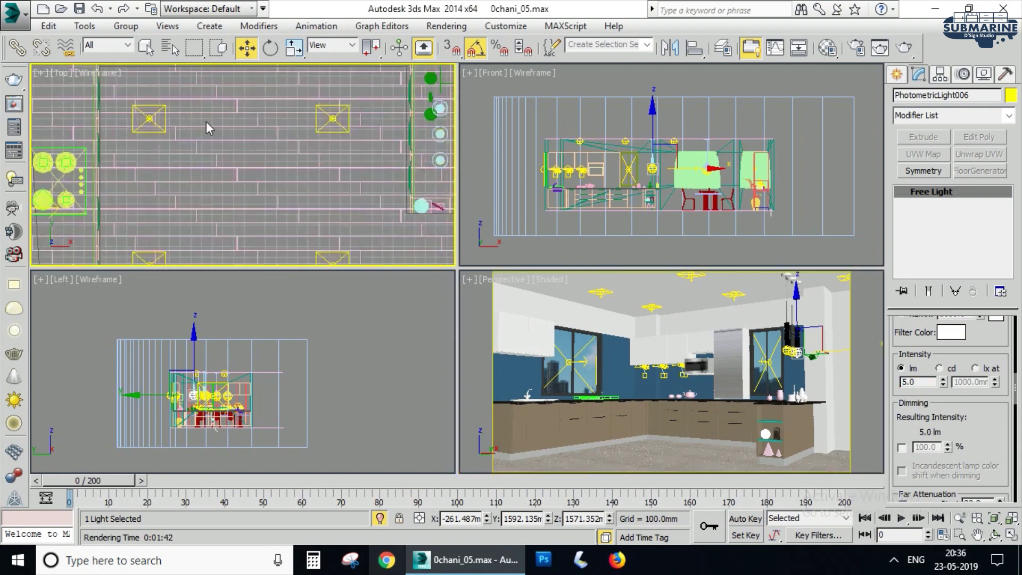
scroll(148, 130, "up", 4)
left_click(173, 134)
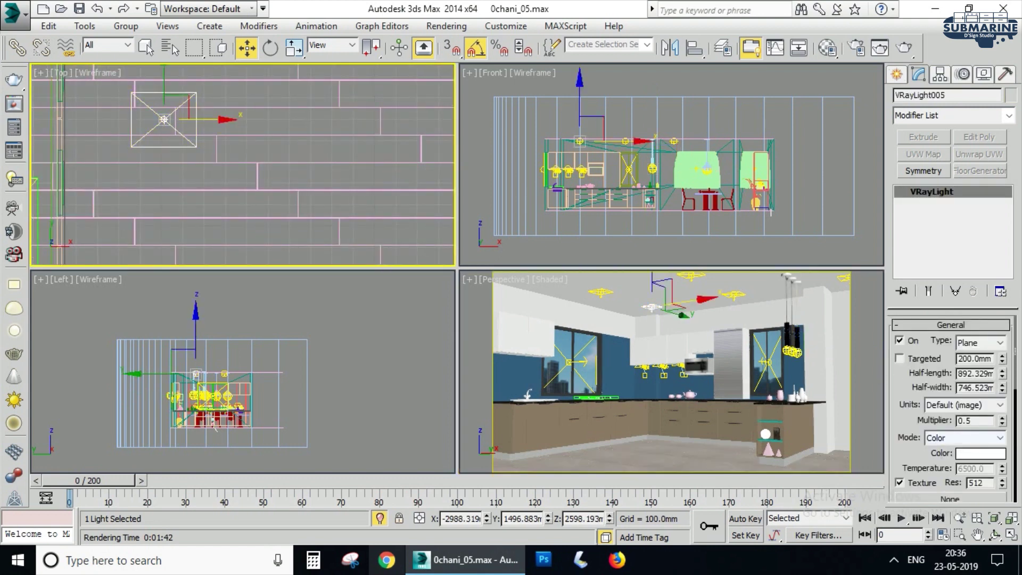
right_click(746, 370)
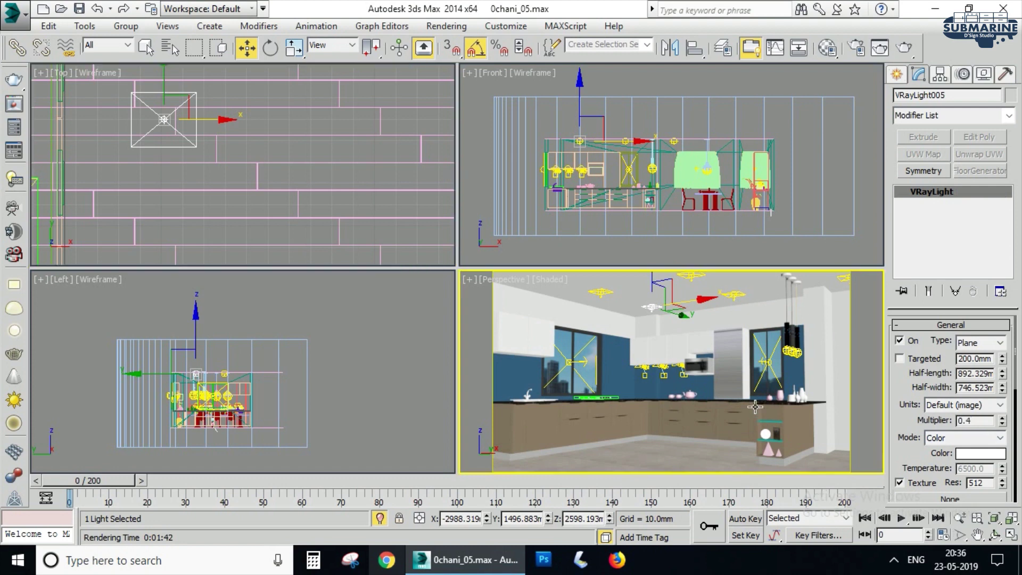
Step: In the front view, select the VRayIES light beside the microwave cabinet and set its intensity value to 50
right_click(662, 154)
scroll(663, 152, "up", 3)
scroll(516, 192, "up", 6)
middle_click_drag(516, 193, 727, 217)
left_click(652, 183)
left_click(652, 185)
double_click(987, 394)
type("50")
right_click(825, 417)
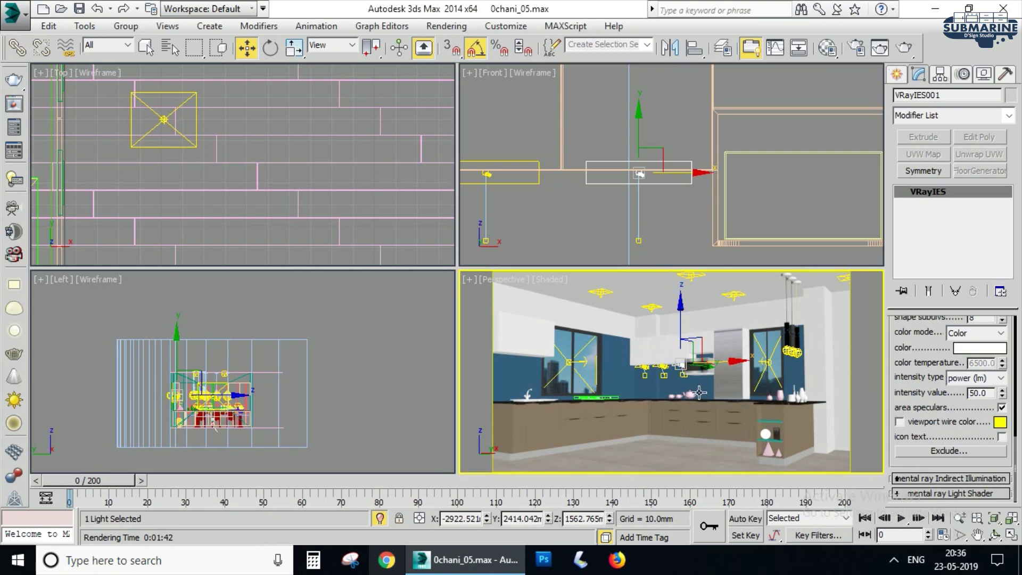
Step: Start a test render of the kitchen perspective, stop it and close the frame buffer
left_click(904, 48)
key("Escape")
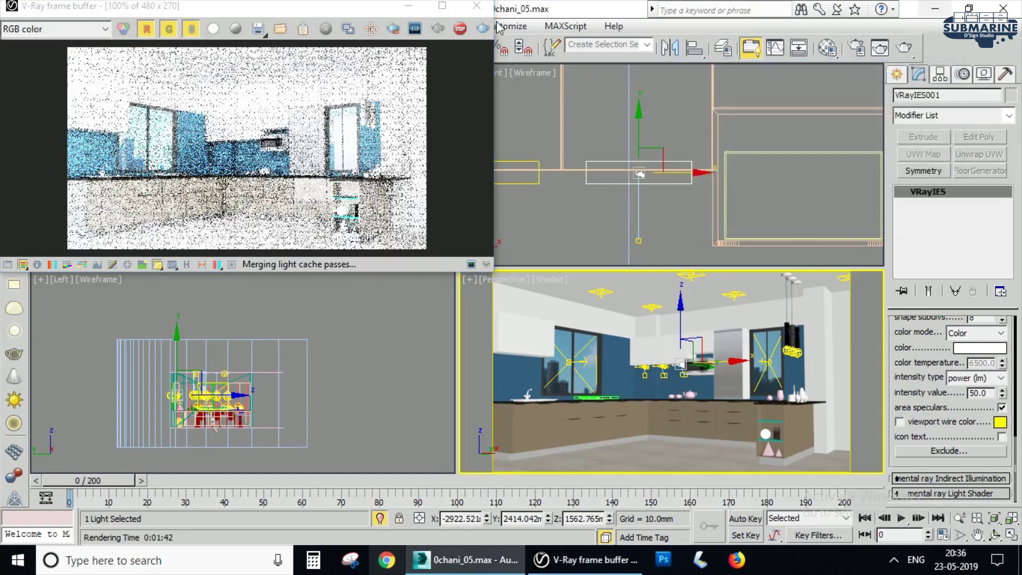
left_click(476, 7)
Step: In a maximized top view, check the multiplier of the plane light outside the window behind the cooktop
left_click(404, 209)
key("alt+w")
scroll(461, 237, "down", 5)
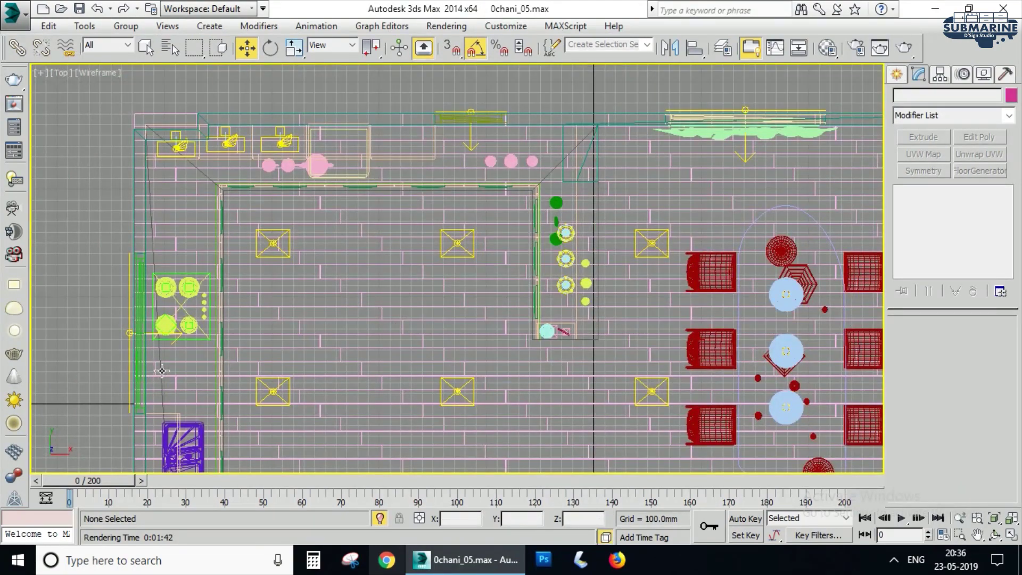
middle_click_drag(151, 362, 315, 235)
scroll(315, 210, "up", 5)
left_click(264, 202)
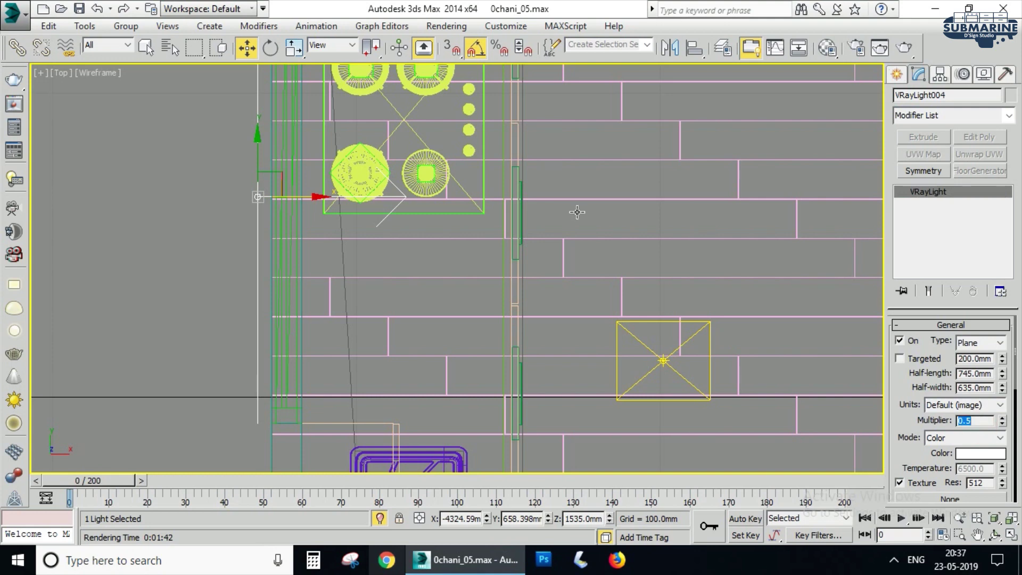
Step: Check the multiplier of the plane light outside the kitchen's back-wall window
scroll(494, 175, "down", 2)
middle_click_drag(494, 175, 328, 463)
middle_click_drag(515, 121, 443, 335)
left_click(773, 274)
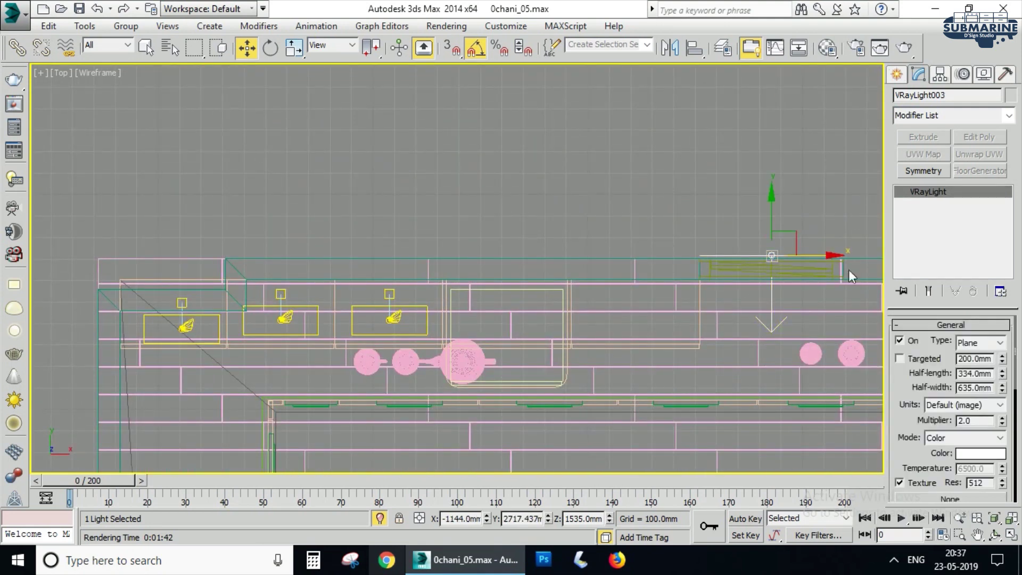
middle_click_drag(773, 266, 559, 295)
double_click(986, 424)
Step: Check the multipliers of the plane lights outside the two curtained windows of the dining area
scroll(484, 351, "down", 6)
middle_click_drag(486, 354, 293, 313)
scroll(506, 282, "up", 4)
left_click(543, 288)
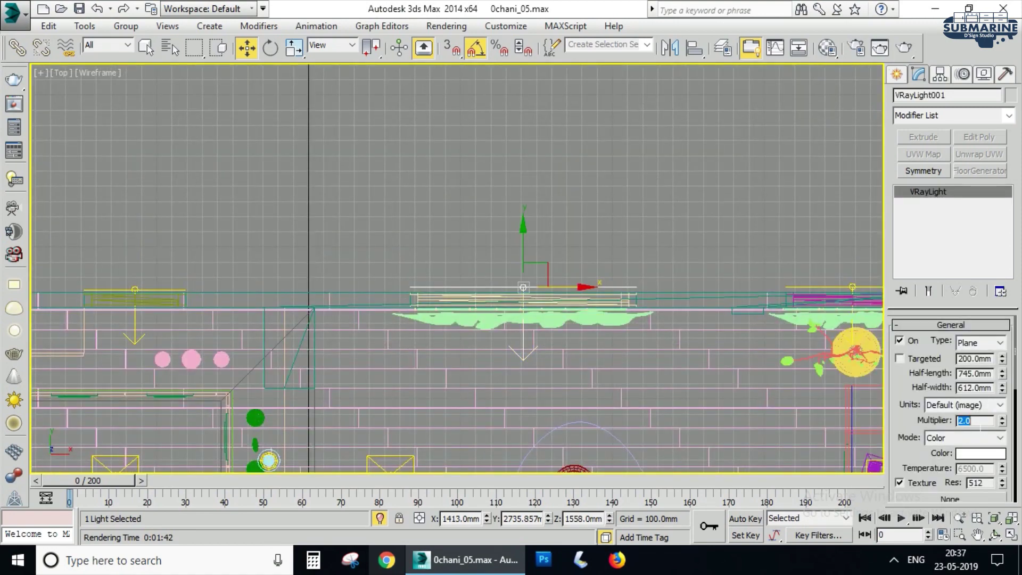
middle_click_drag(856, 286, 587, 243)
left_click(584, 252)
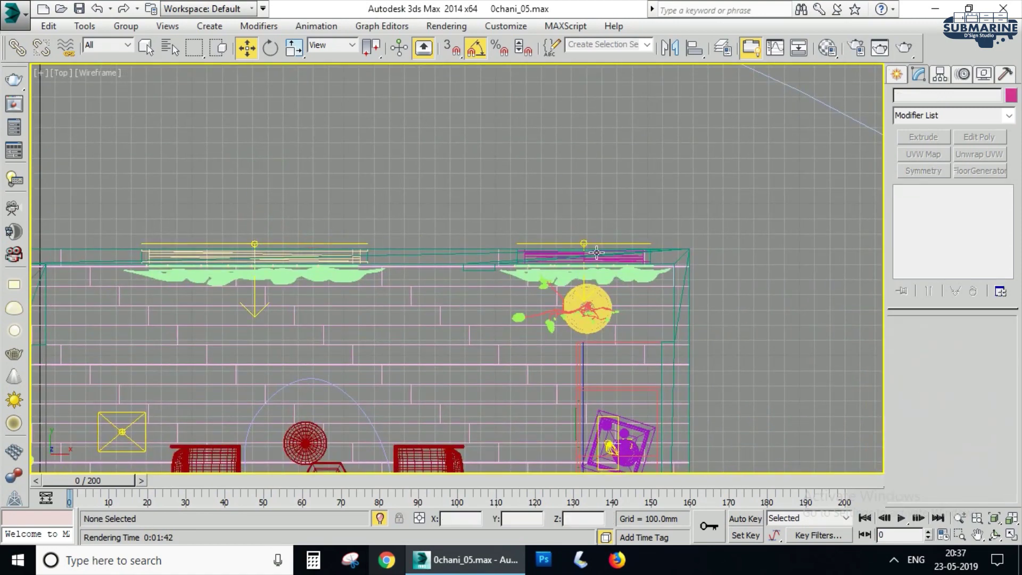
middle_click_drag(761, 416, 734, 374)
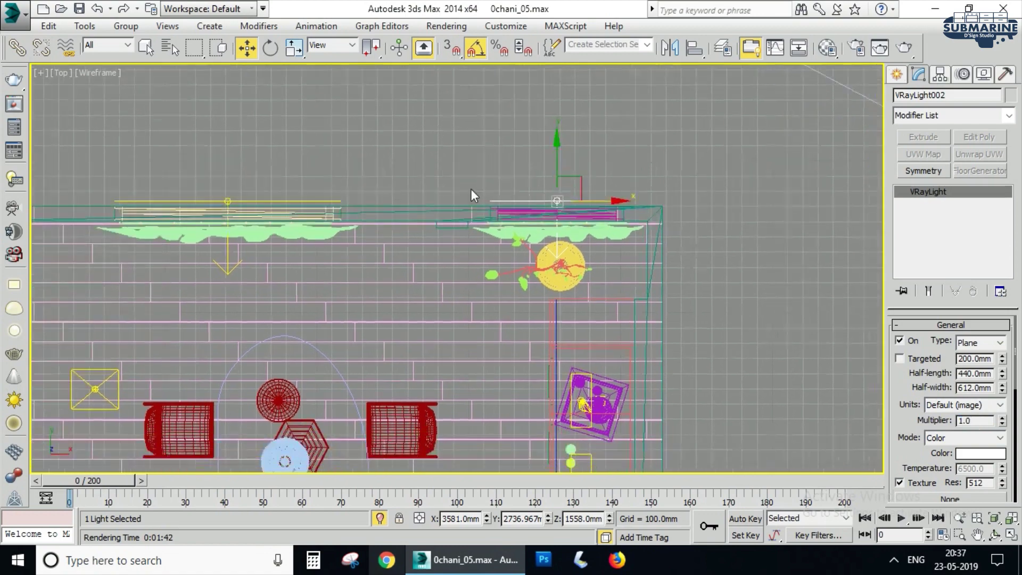
Step: Return to the perspective view and set the intensity of the photometric light at the counter pendants to 0.5 lm
key("p")
key("F3")
middle_click_drag(534, 310, 566, 311)
key("F3")
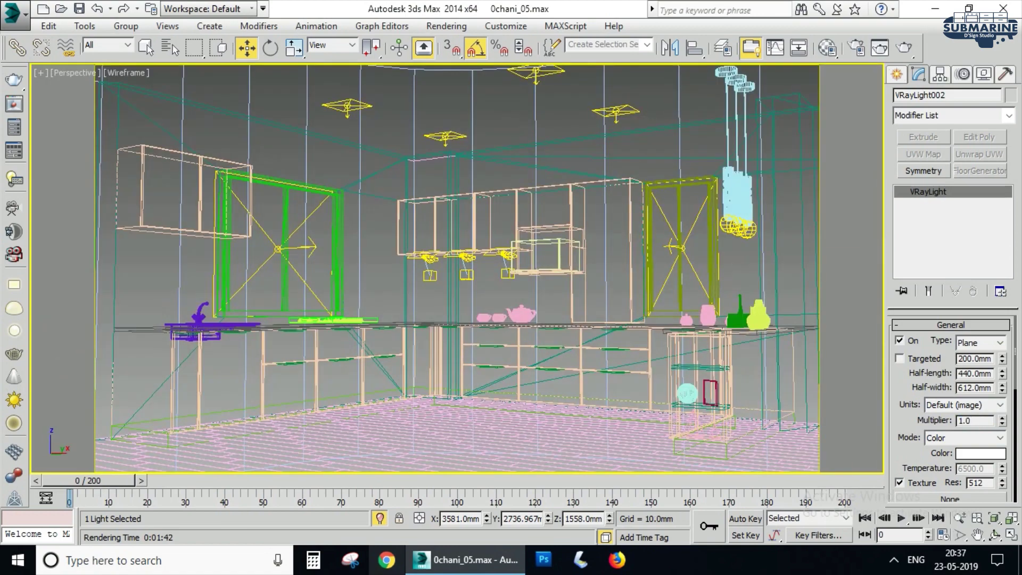
left_click(749, 234)
key("F3")
double_click(918, 382)
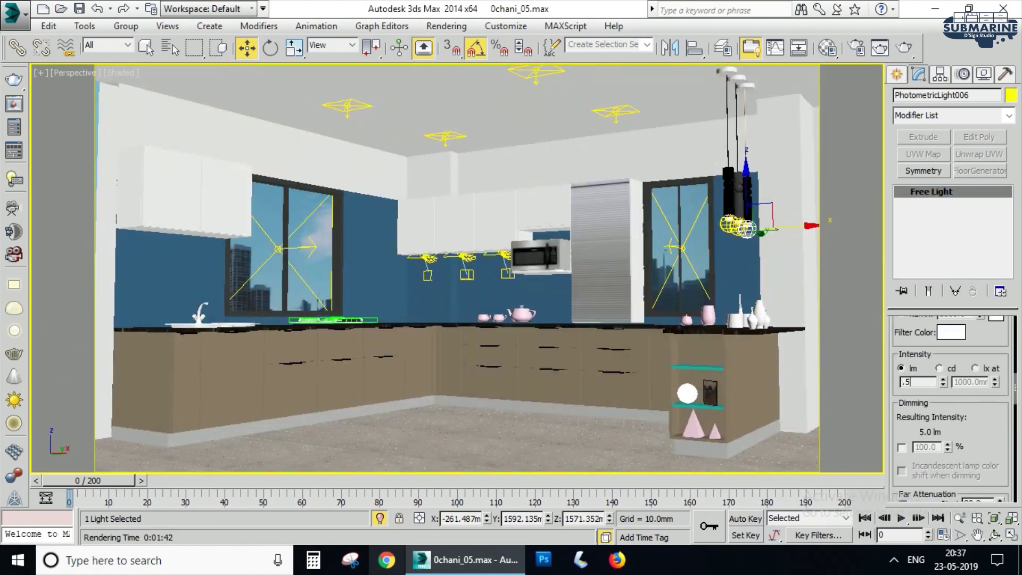
Step: Start a test render of the perspective view with the dimmed pendants and stop it
middle_click_drag(566, 312, 566, 310)
key("shift+q")
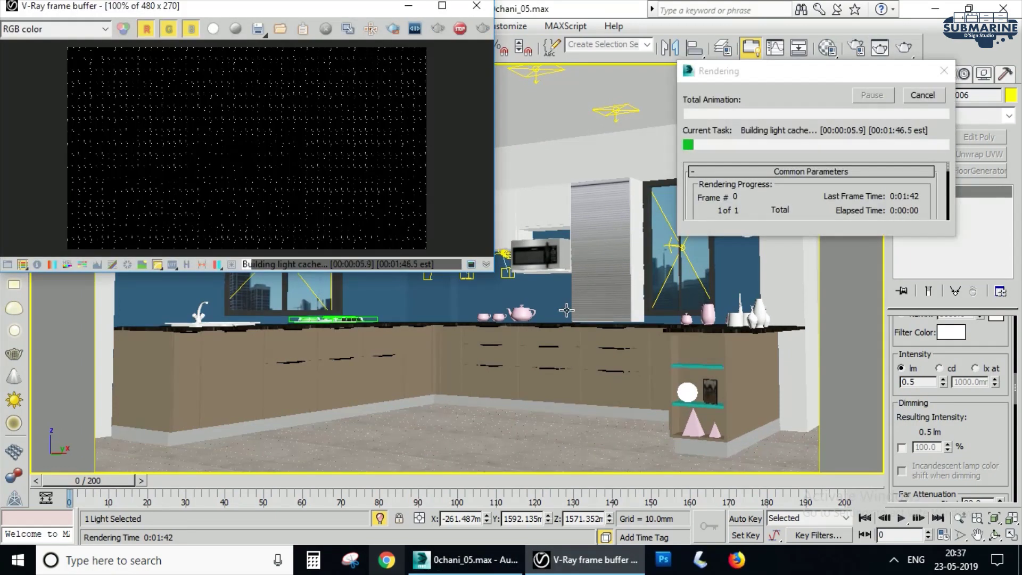
left_click(937, 384)
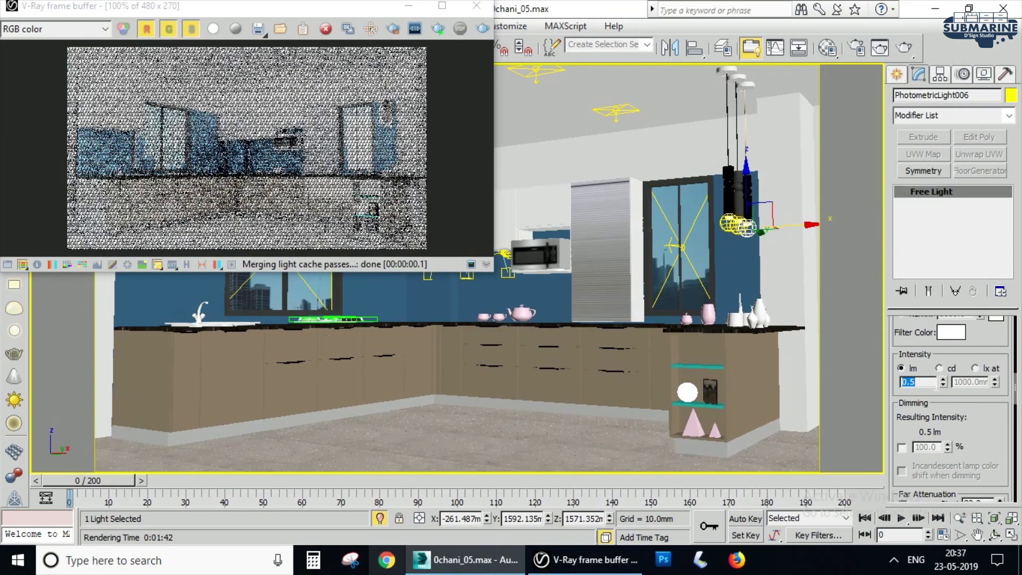
Step: Set the multiplier of the ceiling plane light nearest the counter pendants to 0.1 and close the frame buffer
left_click(628, 124)
key("F3")
left_click(626, 118)
key("F3")
double_click(971, 422)
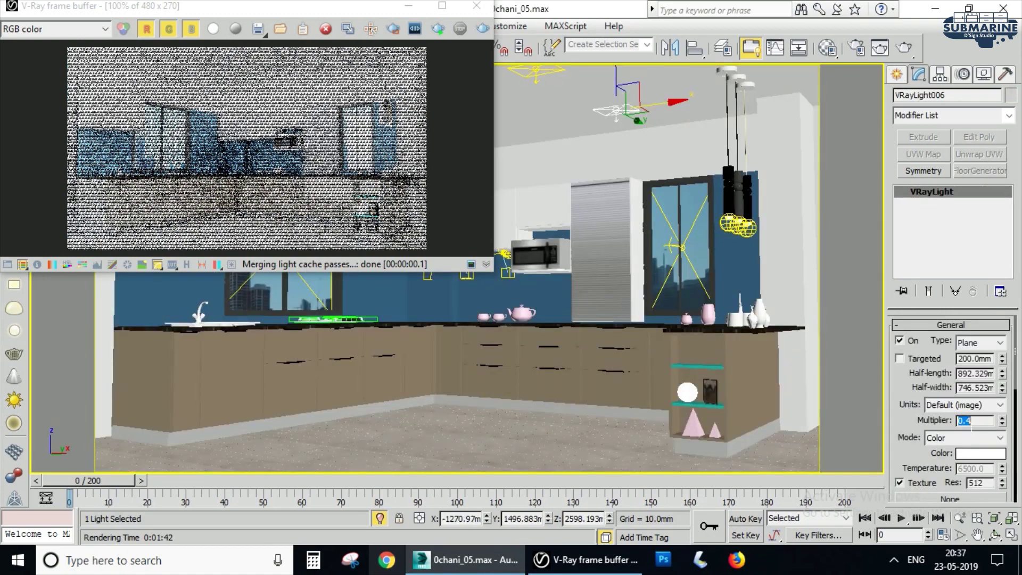
left_click(477, 6)
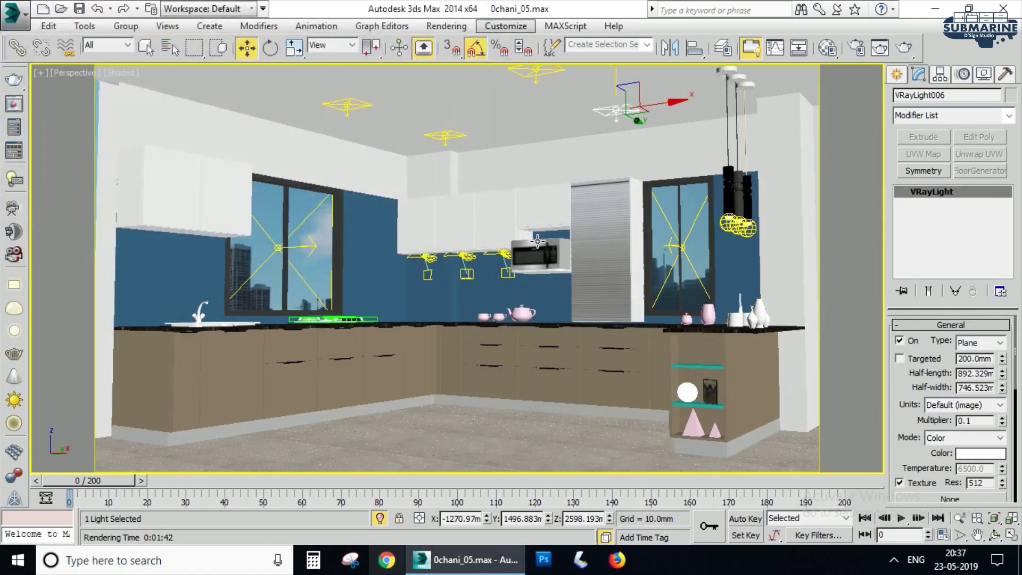
Step: Test-render the perspective with the weaker ceiling lights, cancel it and close the frame buffer
key("shift+q")
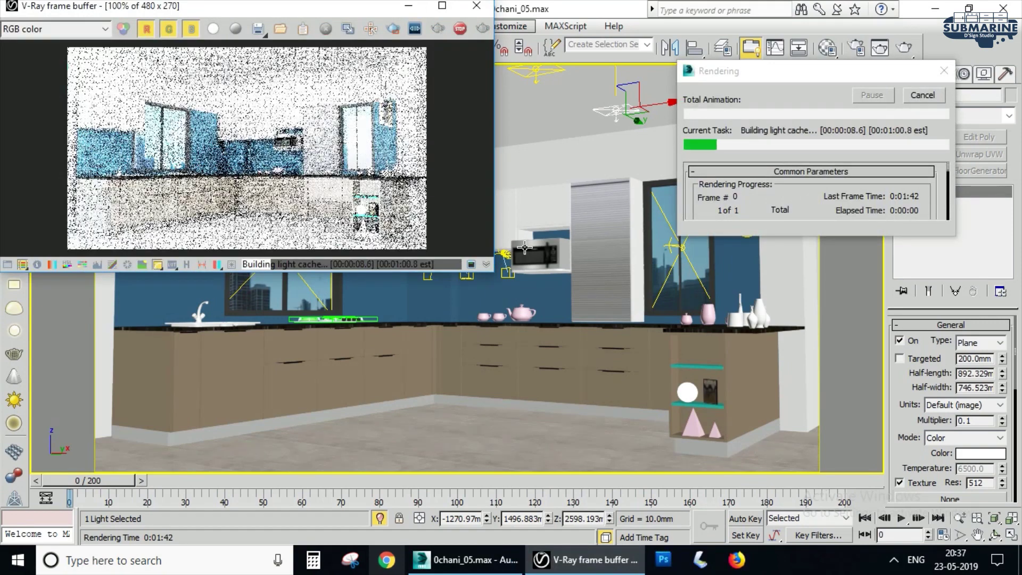
left_click(924, 95)
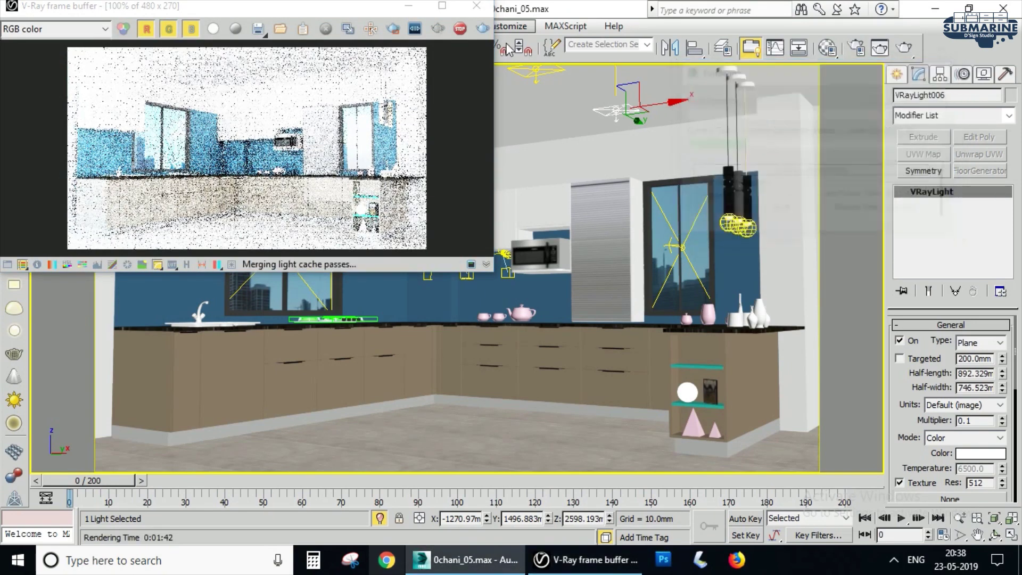
left_click(476, 7)
Step: In the front view, disable the VRayIES light under the wall cabinets and return to the maximized perspective view
key("alt+w")
left_click(597, 217)
key("z")
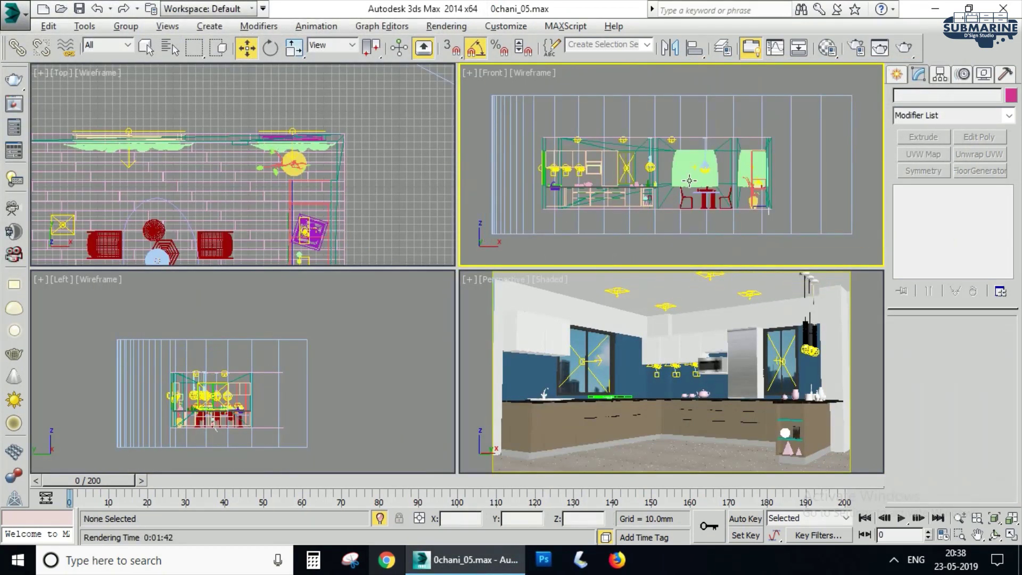
key("alt+w")
scroll(585, 323, "up", 4)
middle_click_drag(194, 262, 666, 314)
scroll(482, 278, "up", 5)
left_click(389, 323)
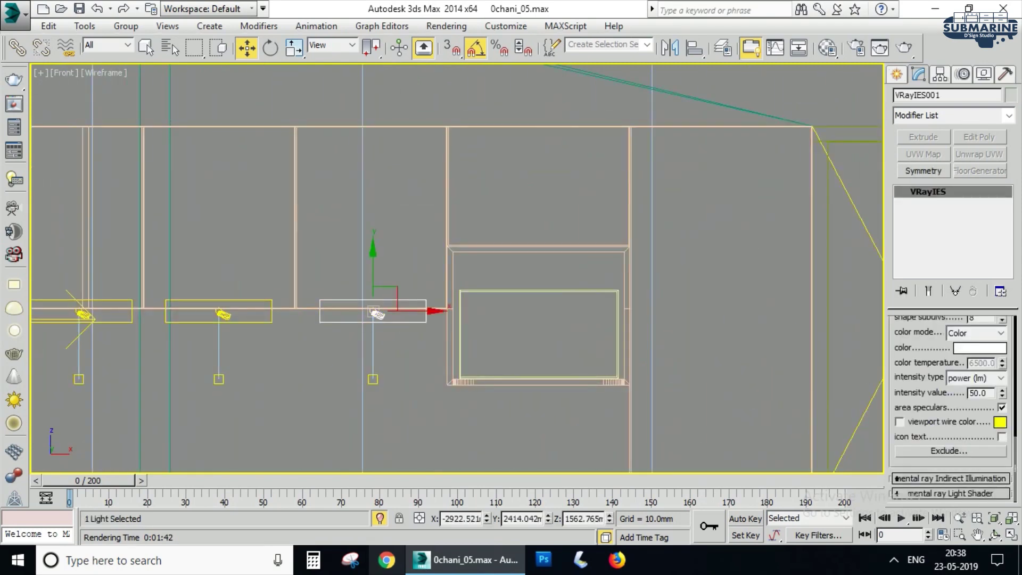
left_click_drag(939, 348, 935, 488)
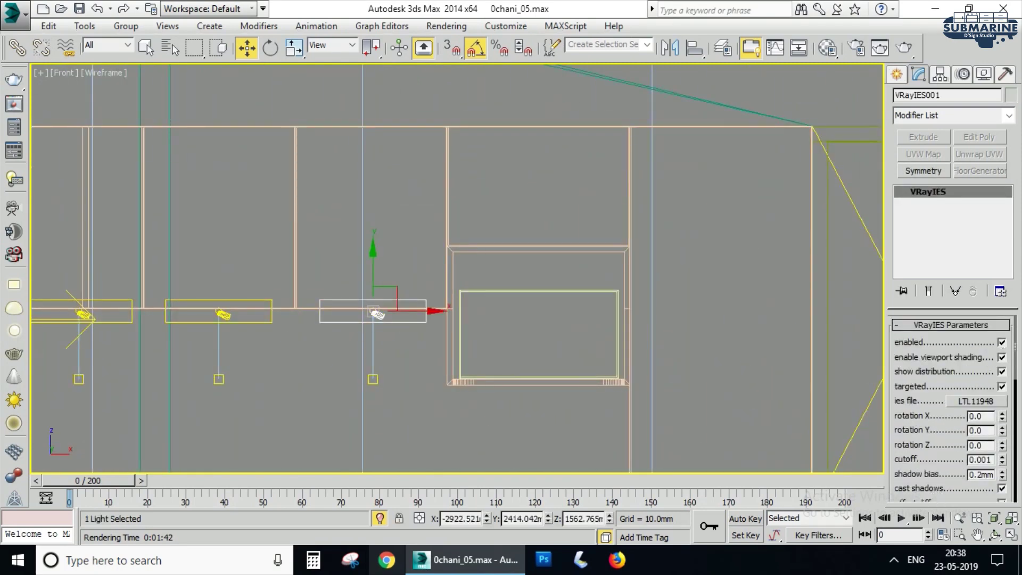
key("alt+w")
right_click(599, 342)
key("alt+w")
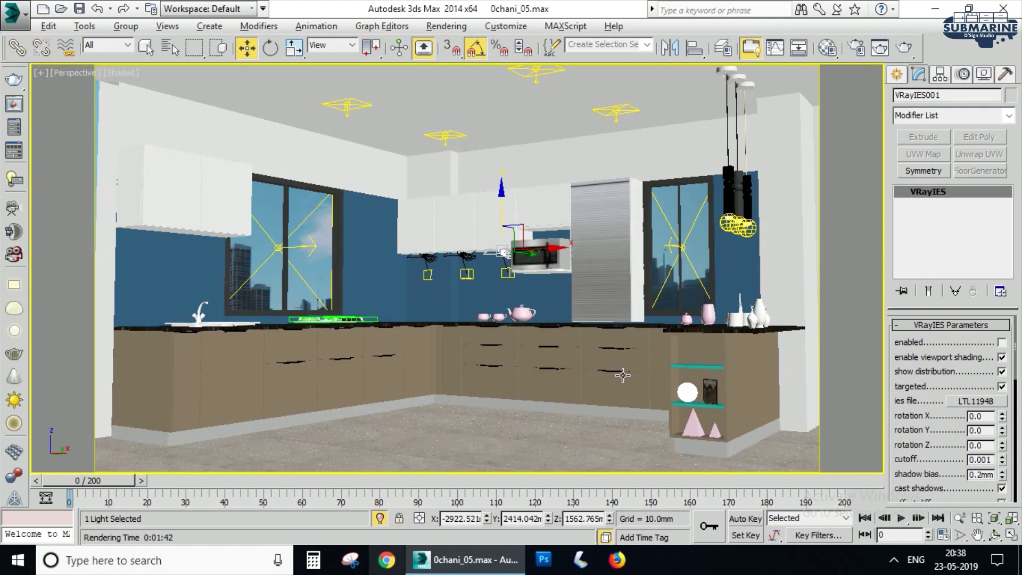
Step: Run a brief test render without the IES lights, close it and re-enable the selected VRayIES light
key("shift+q")
key("Escape")
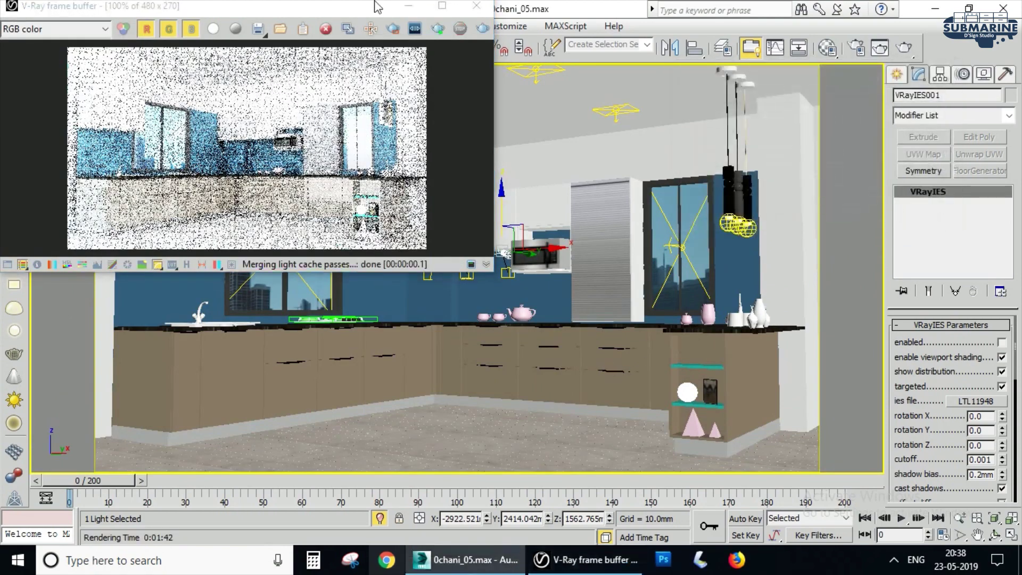
left_click(477, 7)
left_click(1002, 343)
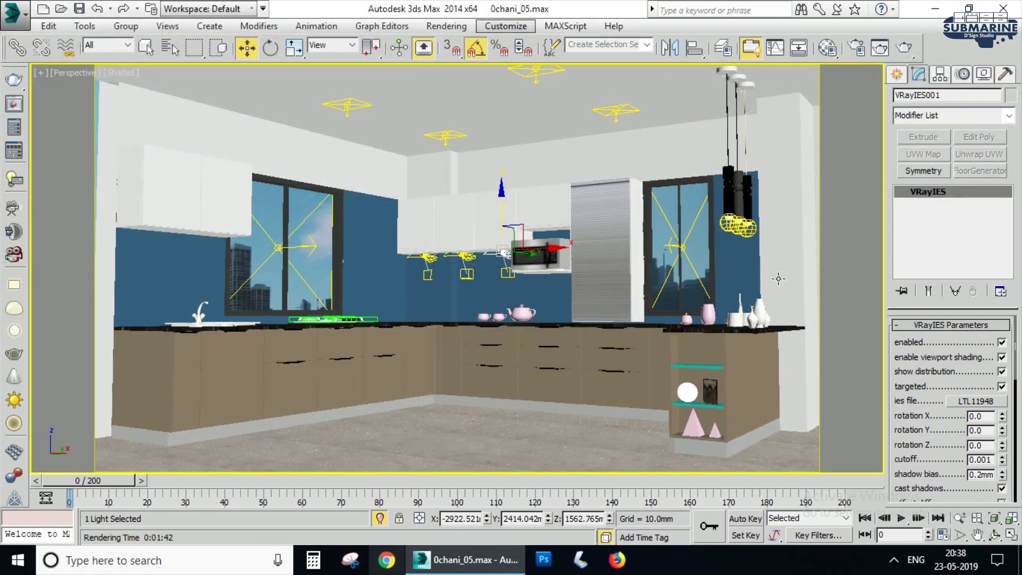
Step: Turn off the photometric light at the counter pendants and start a test render
left_click(745, 226)
left_click_drag(1003, 363, 998, 491)
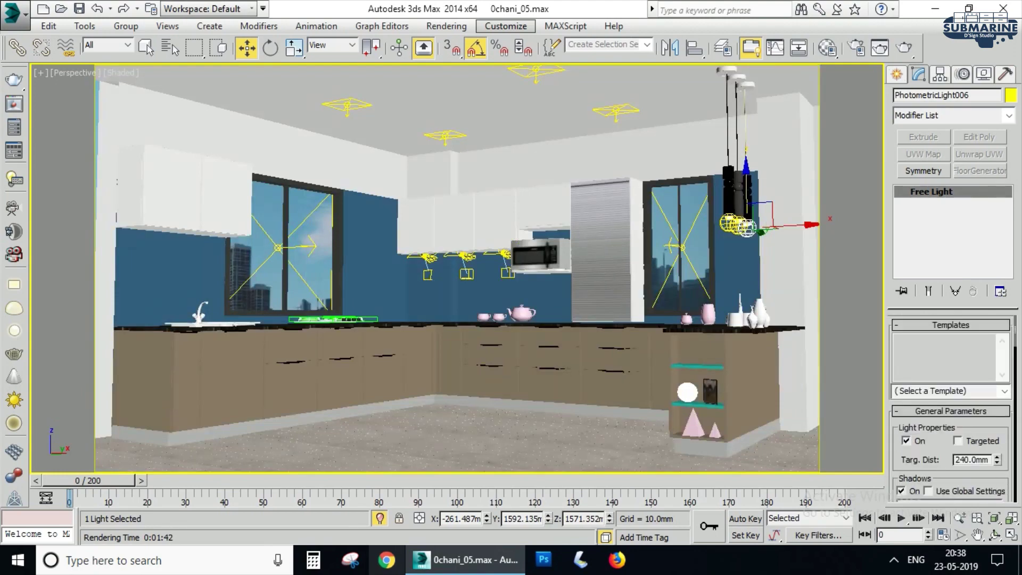
key("shift+q")
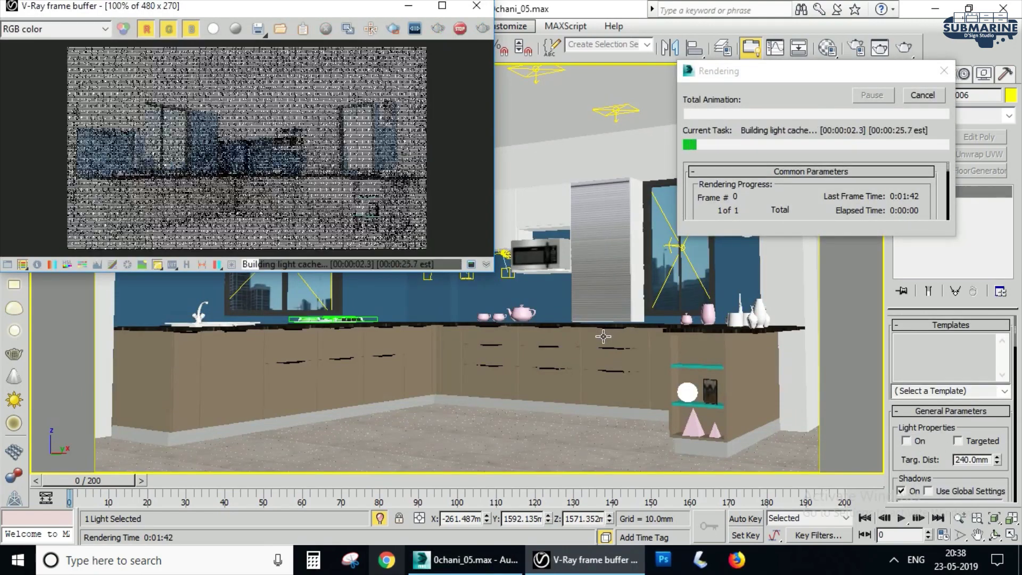
Step: Turn off the ceiling plane light nearest the counter pendants, run a brief test render and close it
key("F3")
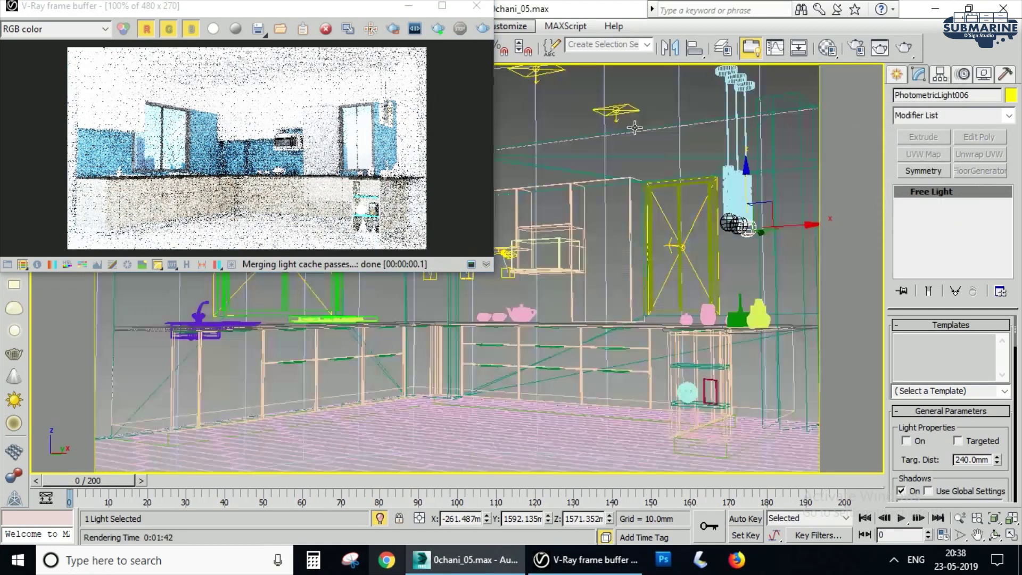
left_click(616, 111)
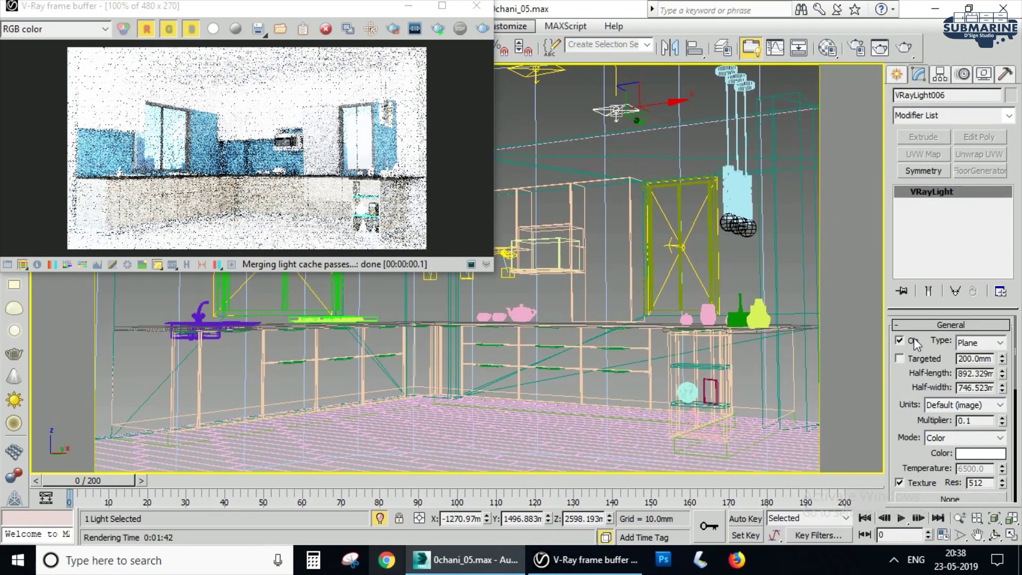
key("shift+q")
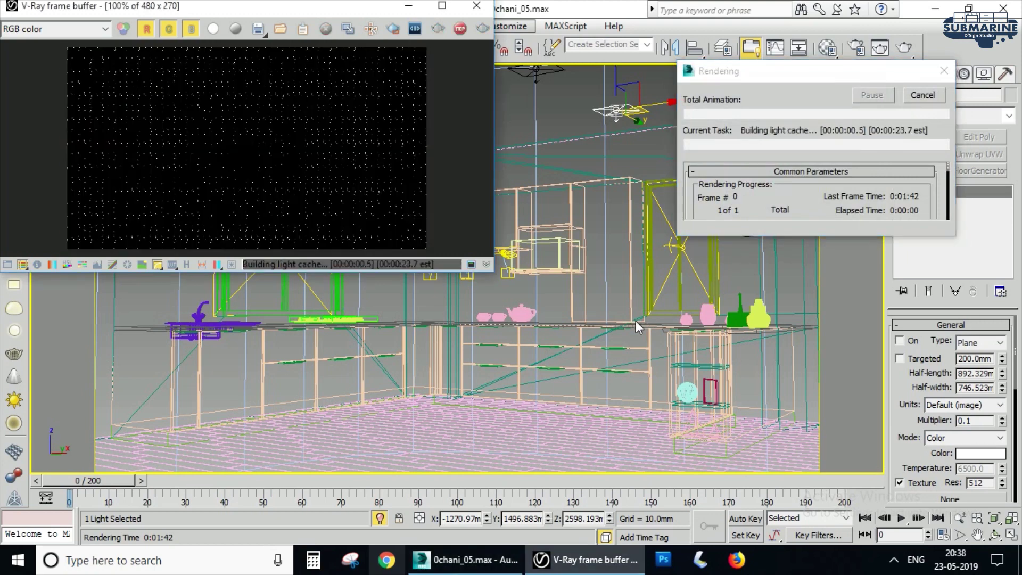
left_click(923, 95)
left_click(476, 7)
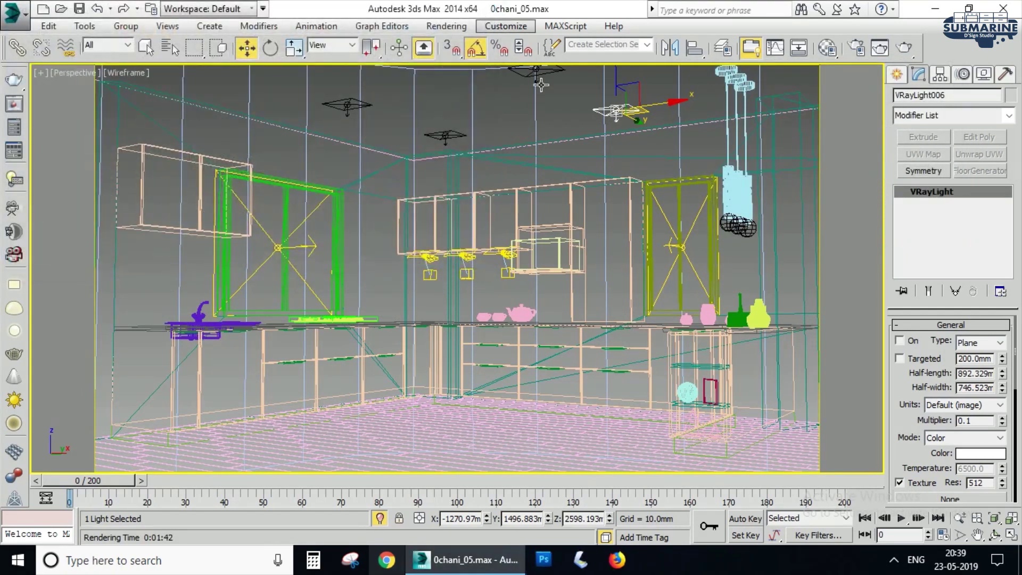
Step: Review the GI and V-Ray settings in Render Setup and close the dialog
key("F10")
left_click(603, 85)
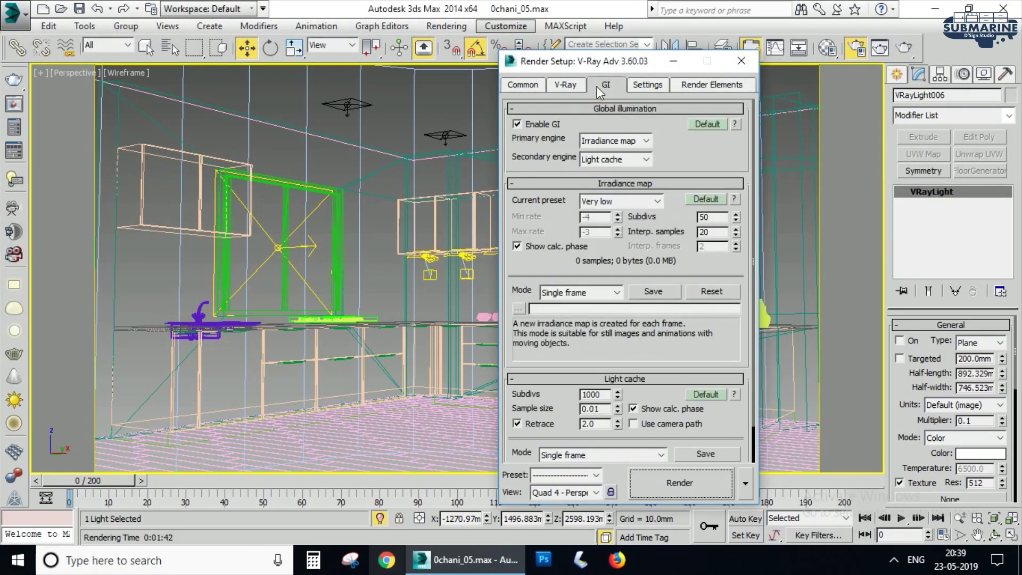
left_click(580, 87)
left_click(624, 86)
left_click(736, 64)
Step: Examine the ceiling, pendant and window lights around the room and the IES lights under the wall cabinets
scroll(659, 264, "down", 8)
middle_click_drag(535, 335, 499, 308, "alt")
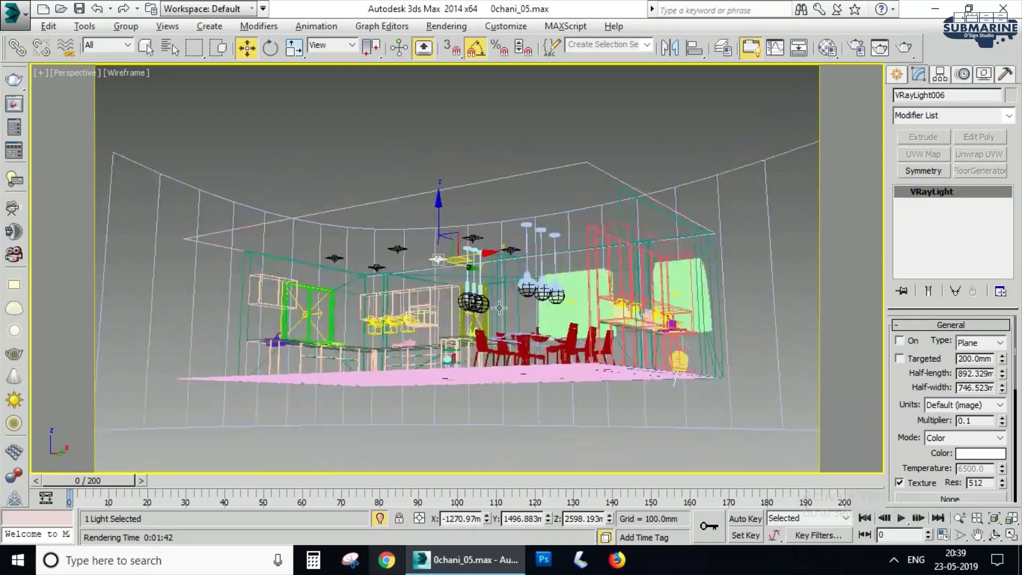
scroll(503, 306, "up", 8)
scroll(506, 305, "down", 6)
scroll(506, 306, "up", 7)
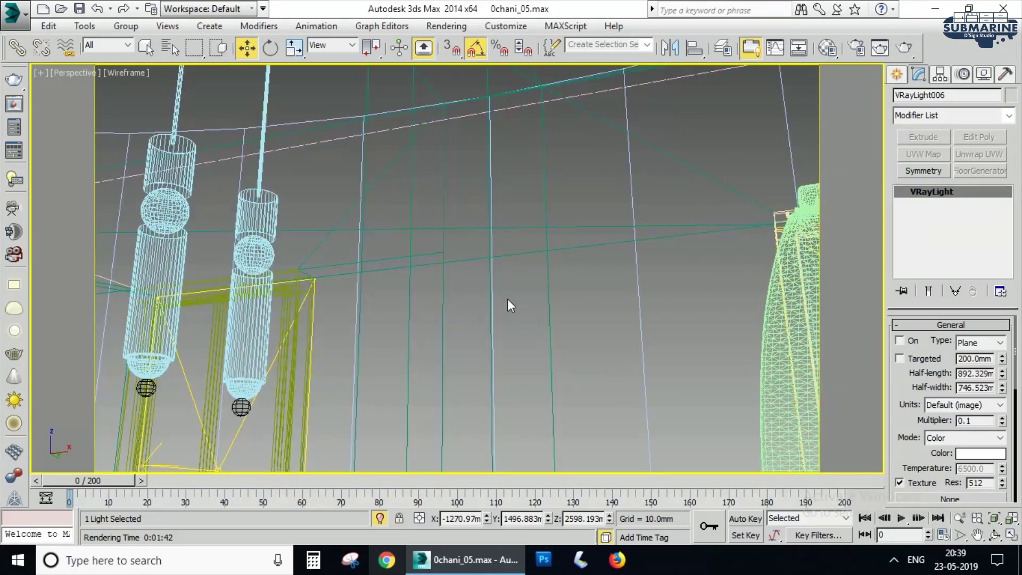
scroll(507, 299, "down", 10)
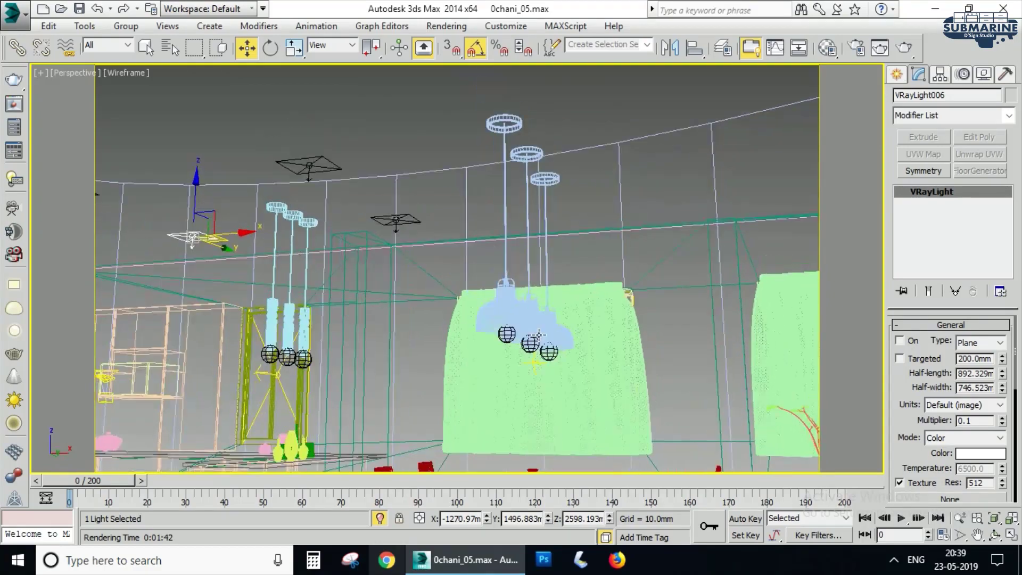
scroll(539, 335, "down", 6)
middle_click_drag(420, 388, 601, 307, "alt")
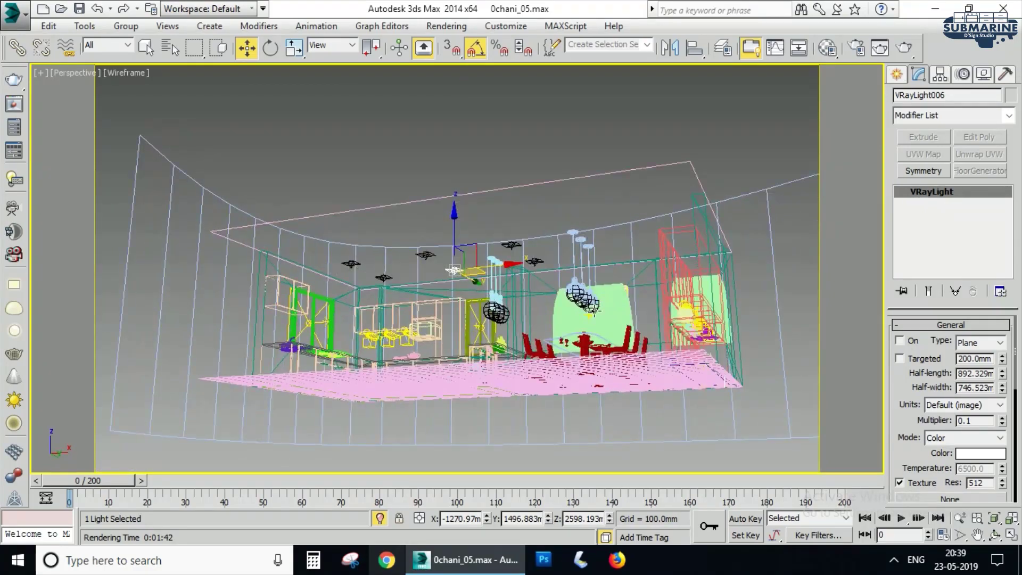
scroll(384, 350, "up", 3)
middle_click_drag(383, 350, 374, 375, "alt")
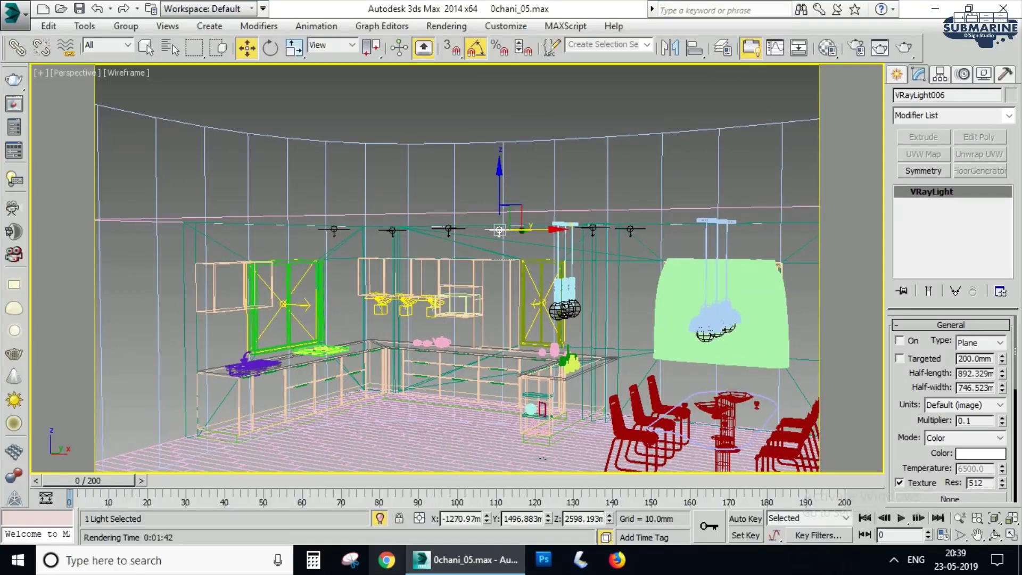
scroll(413, 325, "up", 5)
left_click(492, 236)
left_click(493, 243)
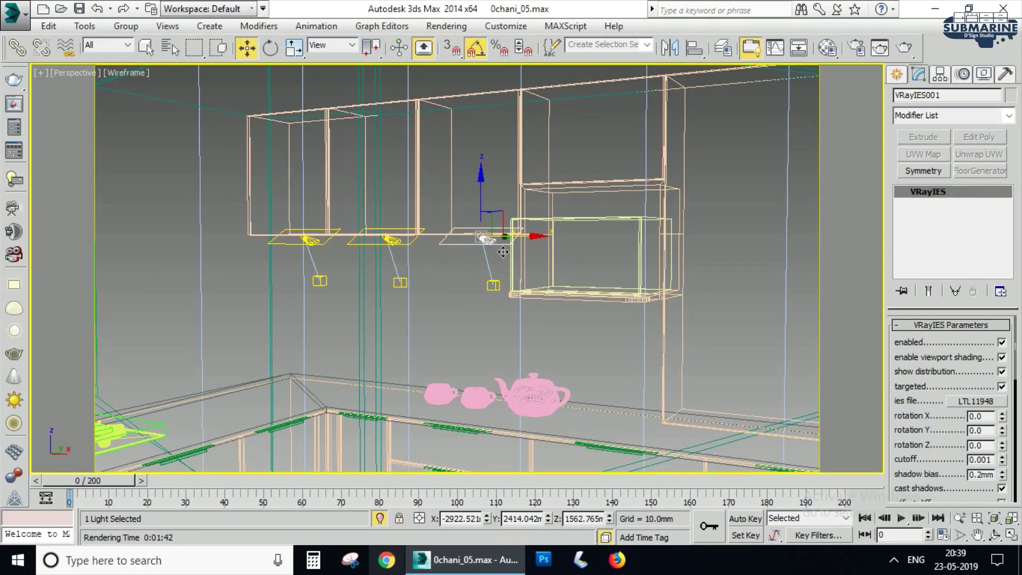
scroll(792, 363, "down", 5)
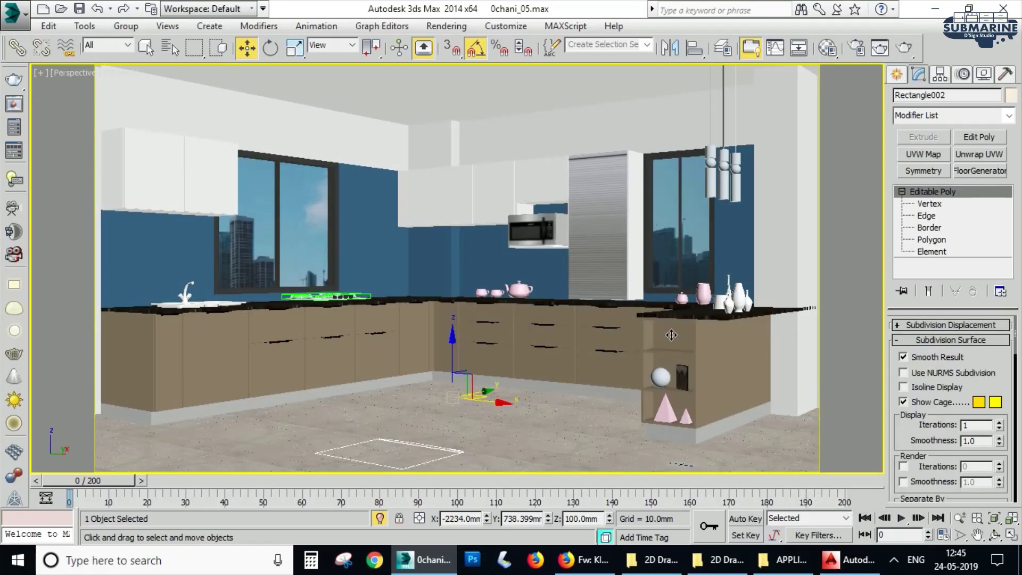
Step: Reset V-Ray in Render Setup by assigning the Default Scanline Renderer for production and switching back to V-Ray Adv 3.60.03
key("alt+w")
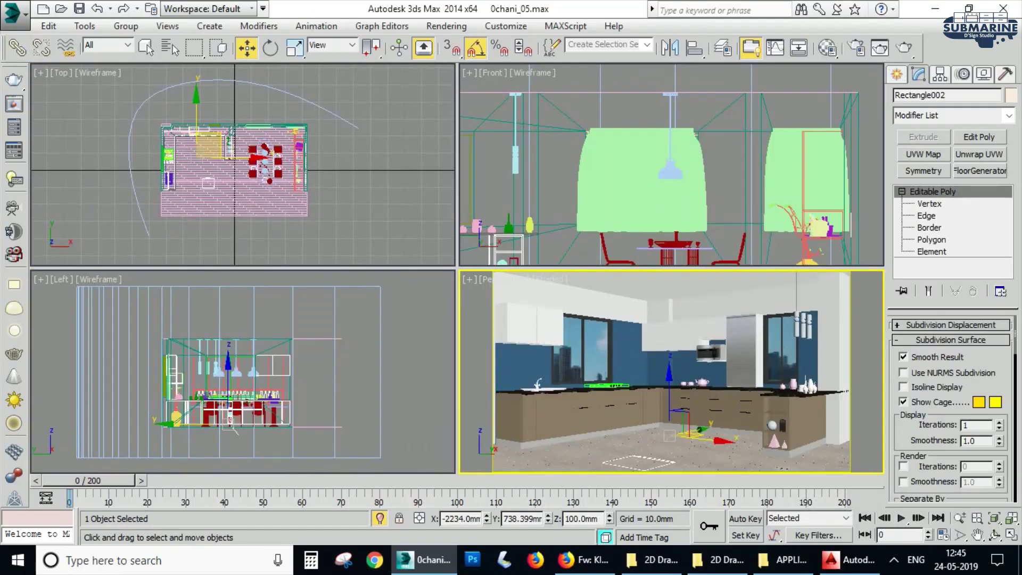
left_click(448, 29)
left_click(634, 62)
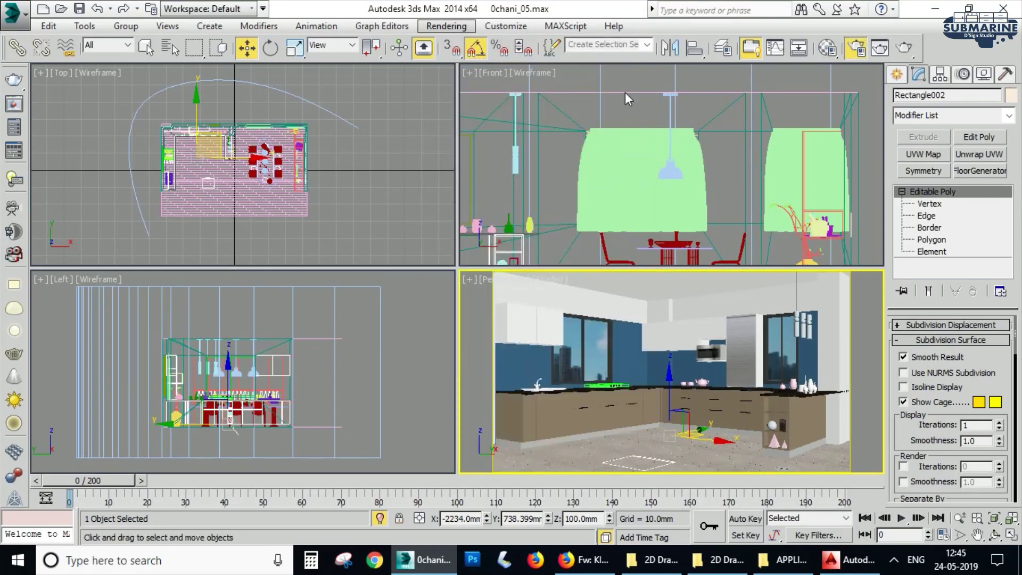
left_click_drag(515, 398, 492, 294)
left_click(437, 444)
left_click(487, 384)
left_click(353, 180)
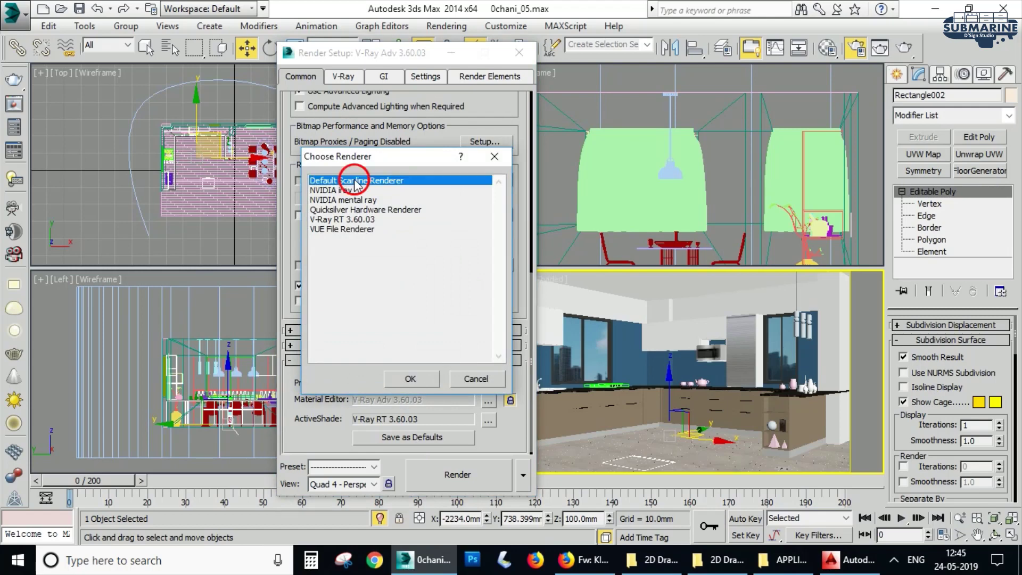
left_click(412, 379)
left_click(491, 401)
double_click(370, 212)
left_click_drag(465, 324, 470, 296)
Step: Set global illumination to use Irradiance map as primary engine and Light cache as secondary engine
left_click(346, 76)
left_click(384, 77)
left_click(395, 133)
left_click(392, 146)
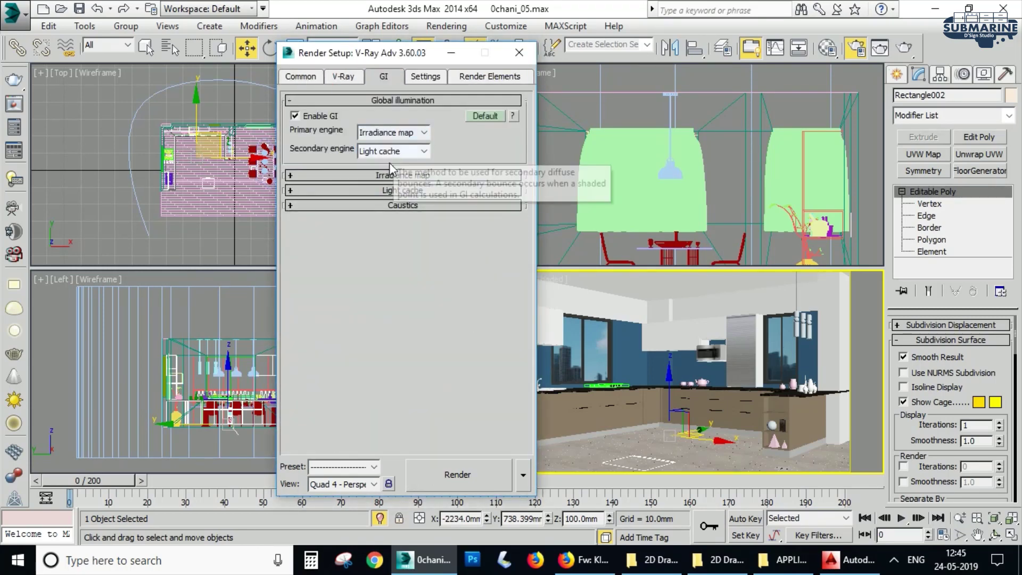
Step: Set the irradiance map preset to Very low and the light cache subdivs to 1000
left_click(390, 174)
left_click(386, 192)
left_click(374, 216)
left_click(389, 370)
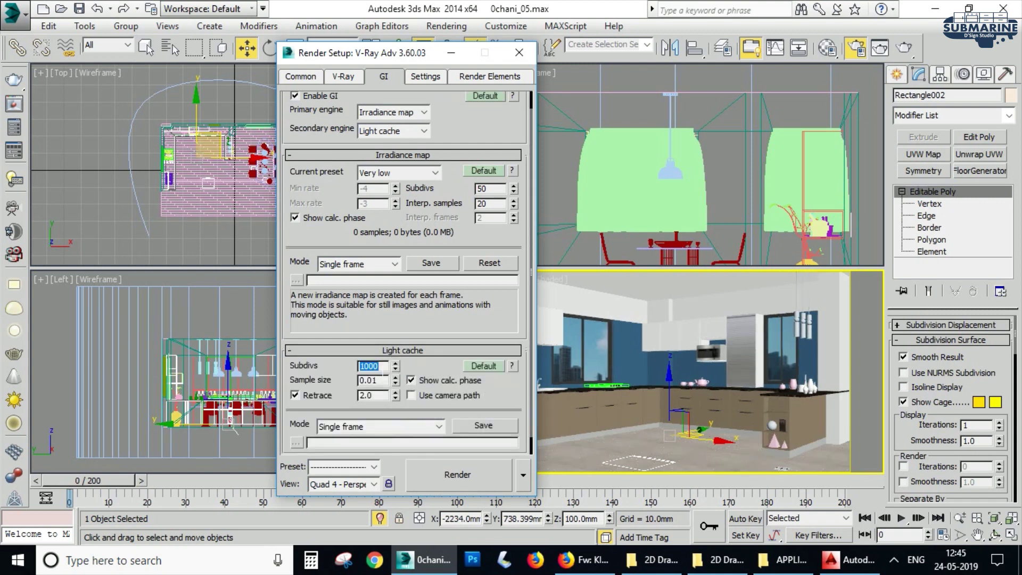
Step: Set the image sampler type to Bucket and the image filter to Mitchell-Netravali
left_click(426, 77)
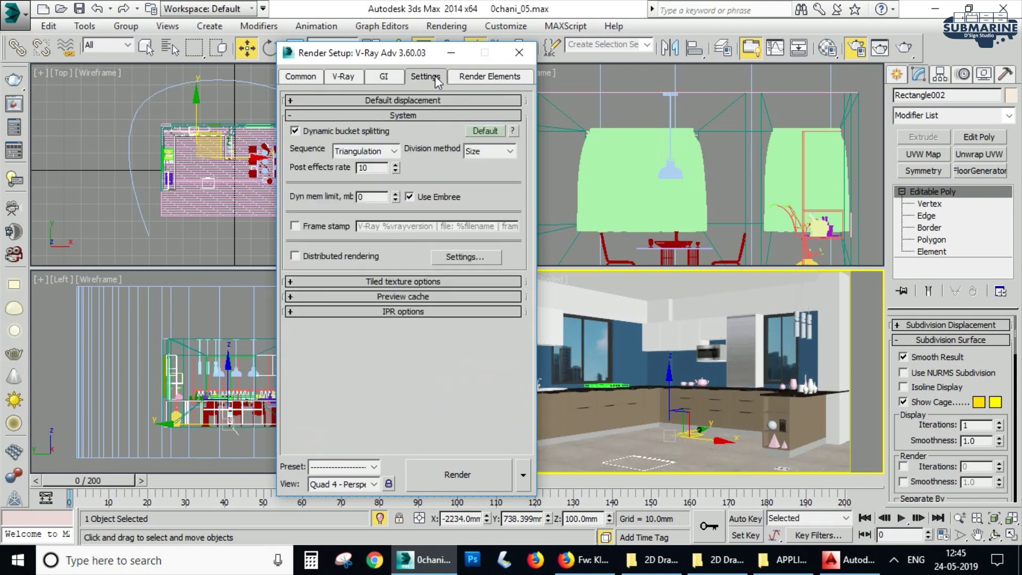
left_click(328, 79)
left_click(381, 179)
left_click(348, 191)
left_click(424, 287)
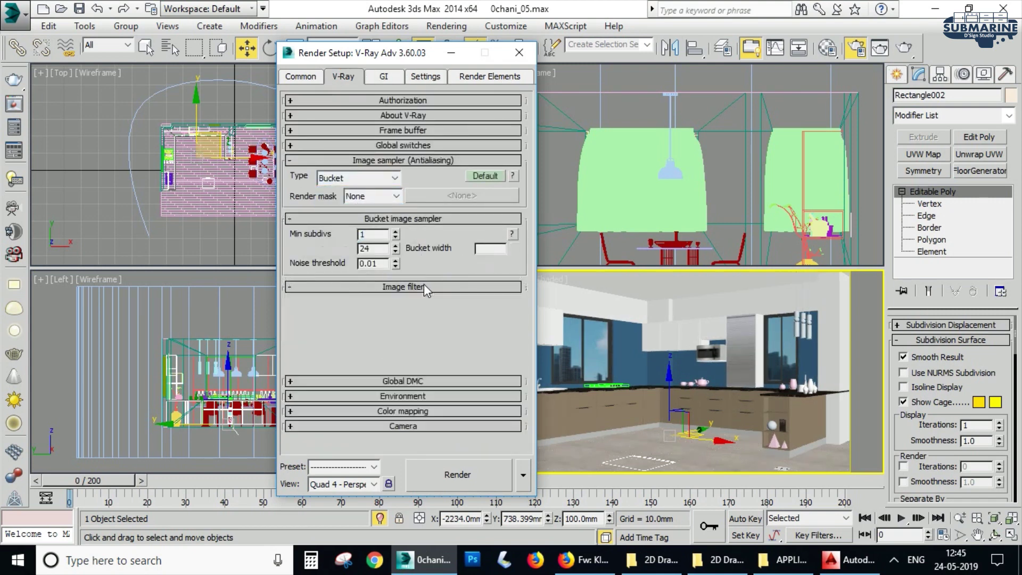
left_click(448, 305)
left_click(461, 424)
Step: Set color mapping to Exponential with a dark multiplier of 2
left_click(416, 397)
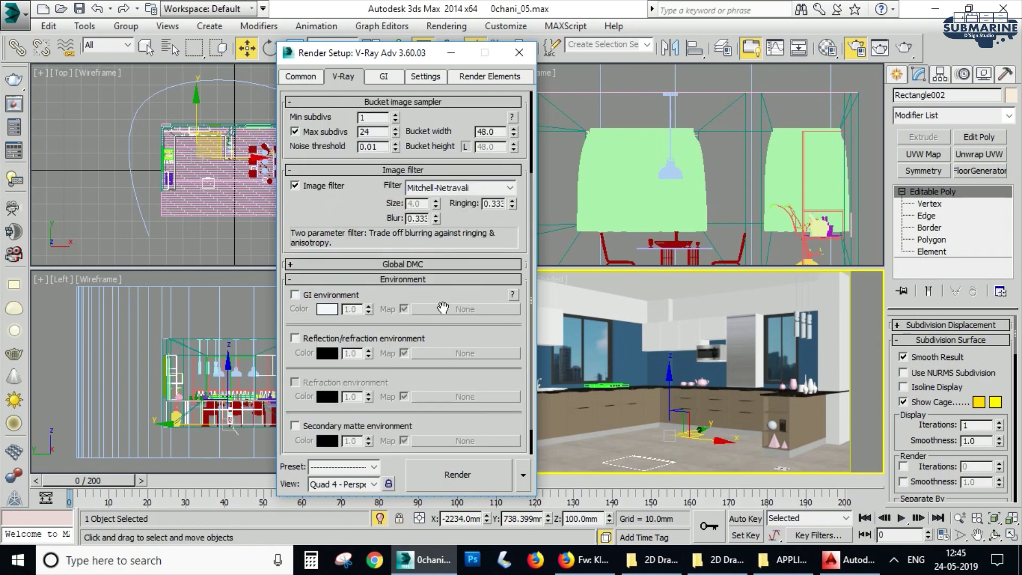
scroll(443, 307, "down", 2)
left_click(418, 432)
left_click(358, 417)
left_click(355, 438)
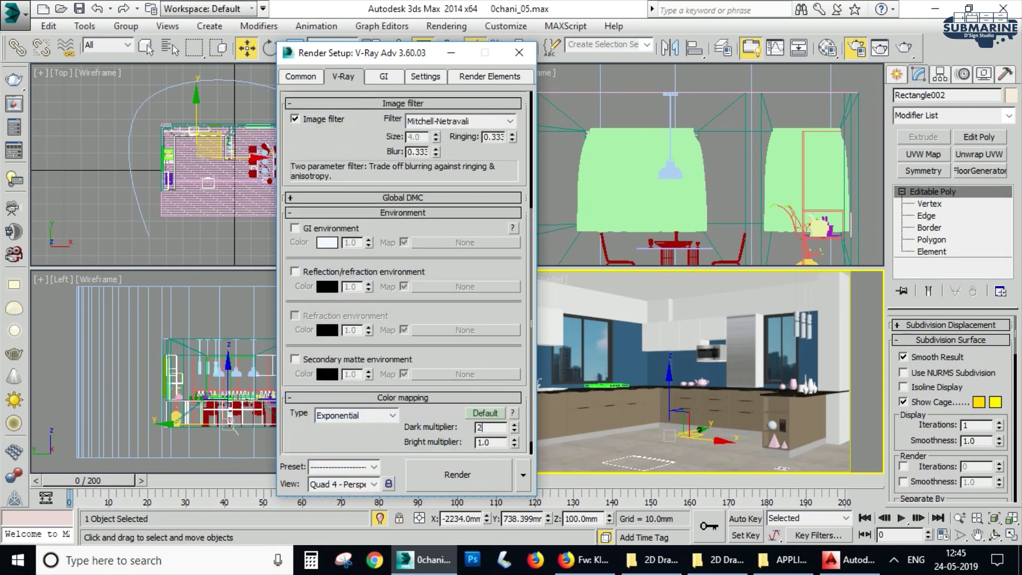
Step: Check the output settings in the common render parameters and close Render Setup
left_click(302, 77)
left_click_drag(406, 187, 400, 335)
left_click(482, 304)
left_click(519, 54)
Step: Create a VRayPhysicalCamera in the maximized Top view, looking from the open front side into the kitchen
left_click(554, 171)
key("z")
left_click(608, 389)
key("c")
left_click(547, 329)
left_click(356, 243)
key("alt+w")
left_click(896, 74)
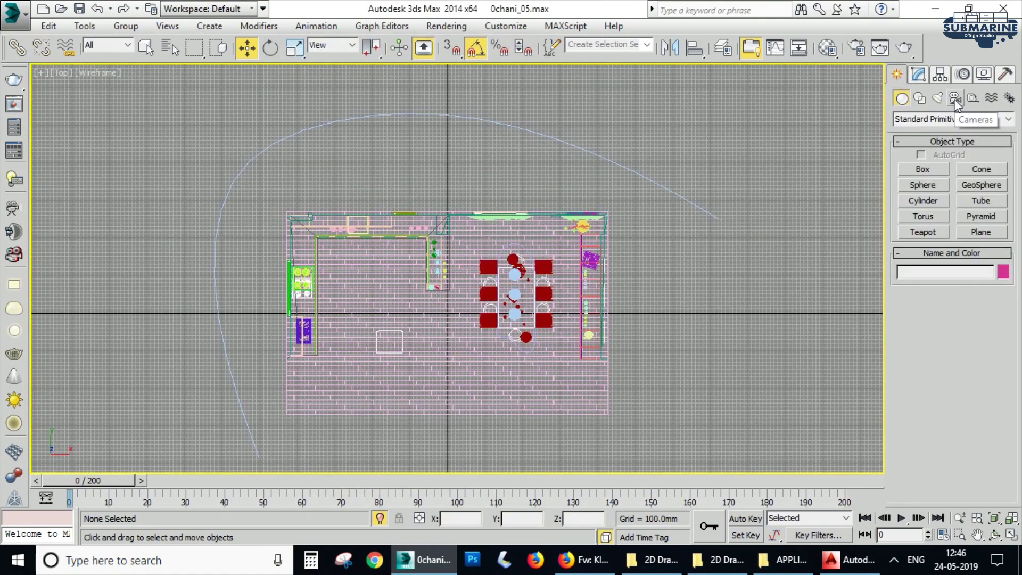
left_click(956, 98)
left_click(958, 119)
left_click(958, 133)
left_click(981, 169)
left_click_drag(462, 424, 561, 478)
Step: Adjust the positions of the camera and its target in the Top view so it looks diagonally into the kitchen
key("w")
left_click(387, 316)
left_click_drag(416, 312, 424, 307)
key("ctrl+z")
key("ctrl+z")
middle_click_drag(528, 339, 514, 289)
left_click(509, 423)
left_click_drag(529, 409, 553, 402)
left_click(408, 291)
Step: Show the V-Ray camera's view in the shaded viewport and shift the camera to frame the kitchen counters
key("alt+w")
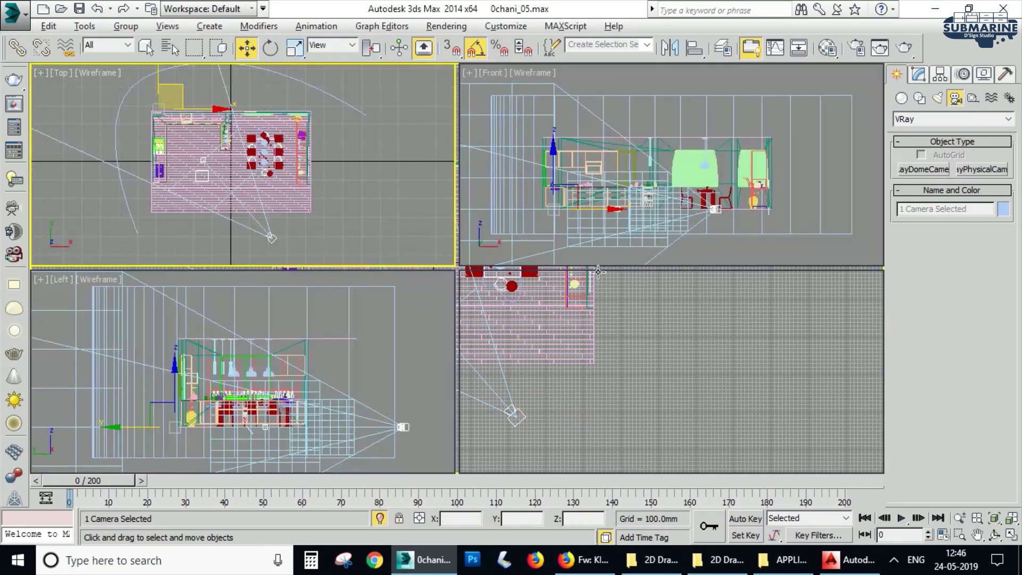
right_click(685, 341)
middle_click_drag(720, 345, 745, 359)
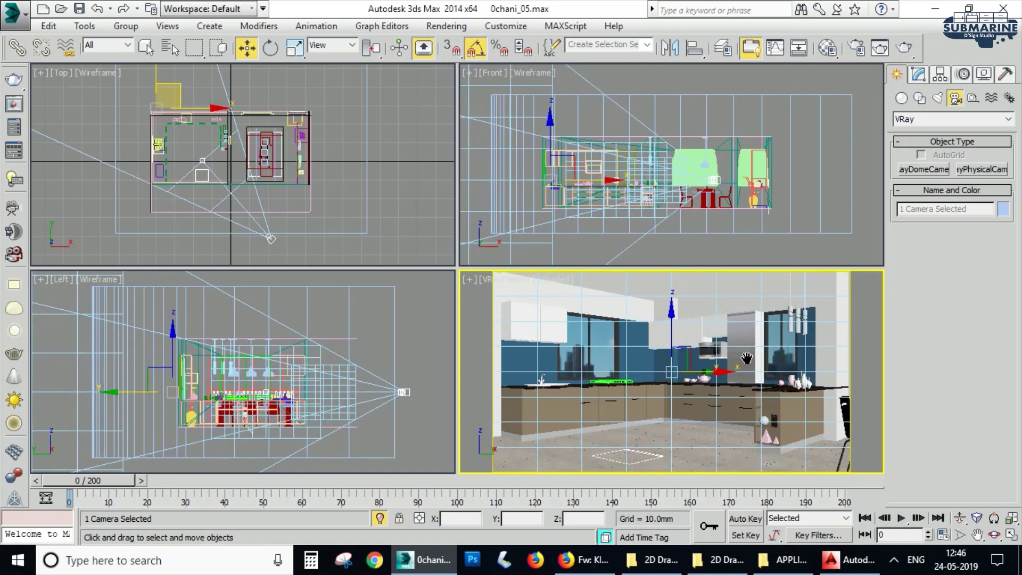
left_click(272, 238)
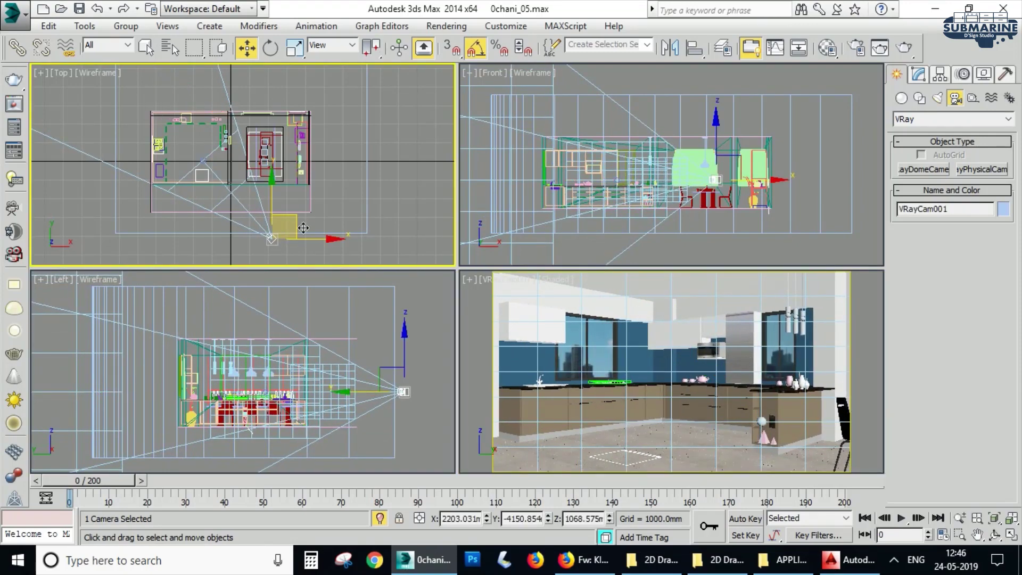
left_click_drag(303, 228, 299, 224)
middle_click_drag(665, 354, 718, 339)
Step: Set the V-Ray camera's f-number to 6, shutter speed to 130 and film speed to 100
left_click(917, 75)
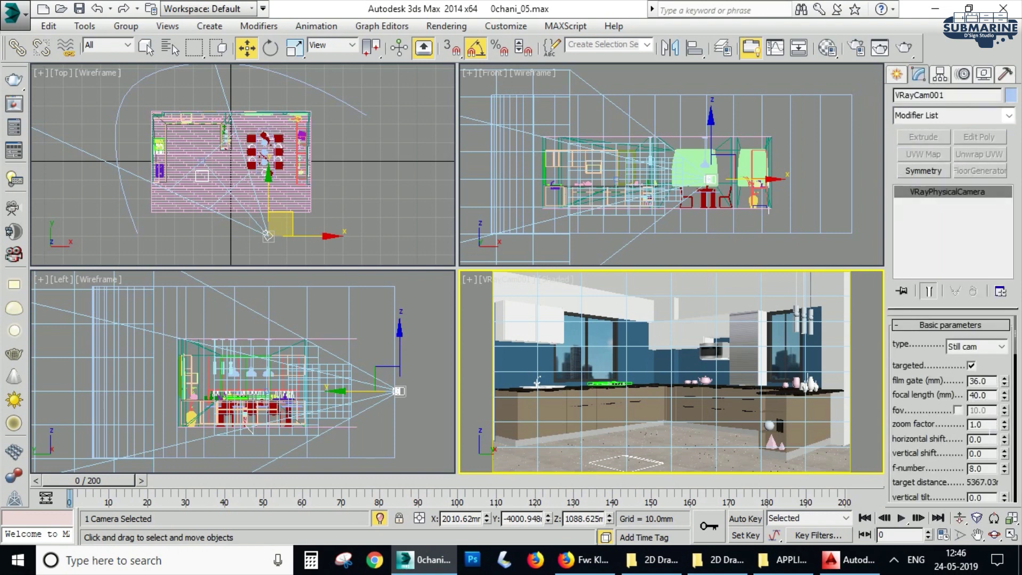
left_click_drag(947, 436, 947, 410)
type("6")
key("Return")
left_click_drag(973, 480, 1002, 419)
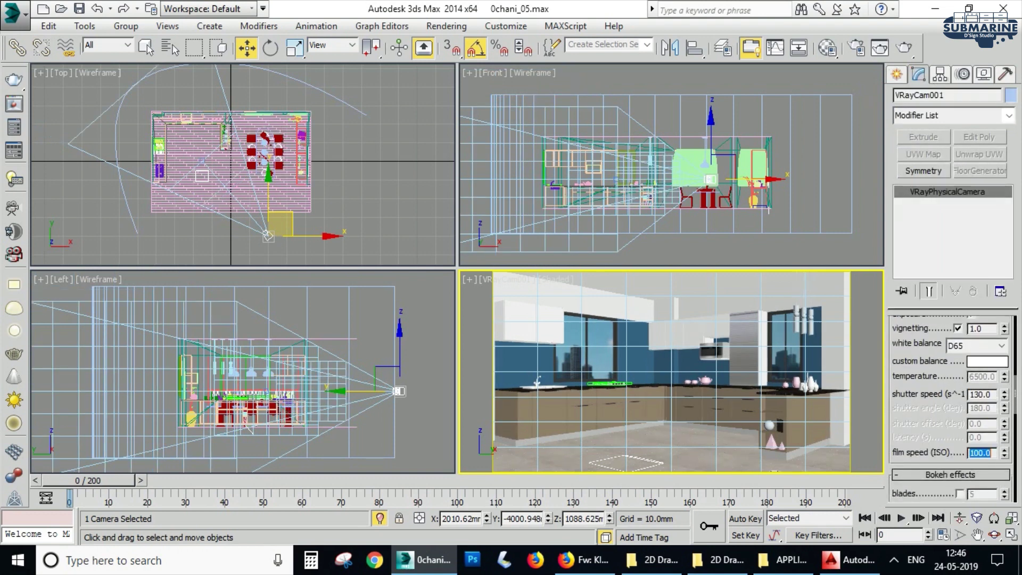
Step: Deselect the camera, fit the scene in the Top and Left views and check the camera view at full size
left_click(383, 239)
key("z")
left_click(382, 346)
key("z")
left_click(475, 330)
key("alt+w")
key("alt+w")
left_click(549, 250)
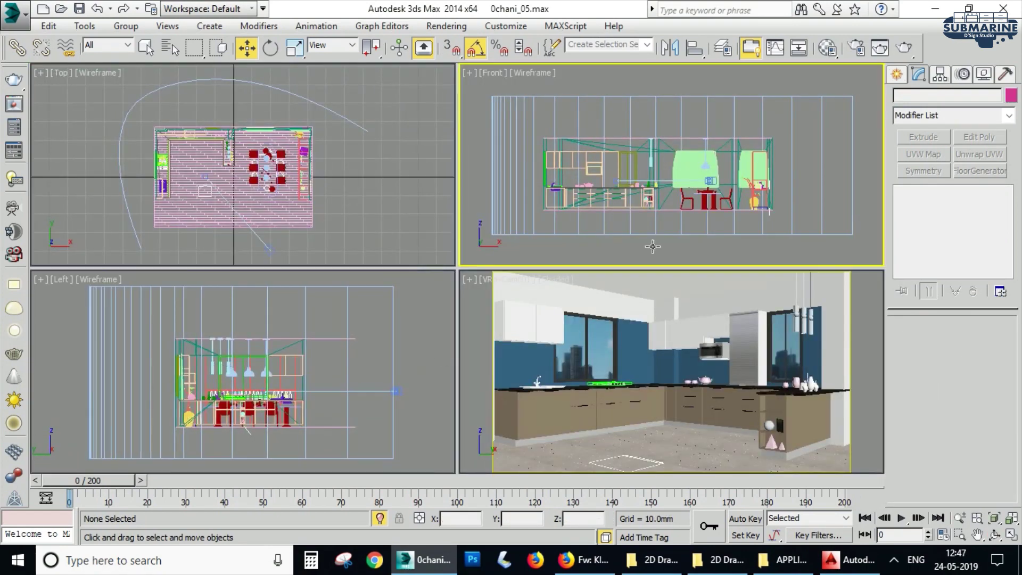
Step: Create a VRaySun in the Front view slanting steeply down into the kitchen, and add the automatic VRaySky environment map
key("alt+w")
left_click(906, 77)
left_click(944, 124)
left_click(959, 144)
left_click(938, 98)
left_click(949, 120)
left_click(958, 155)
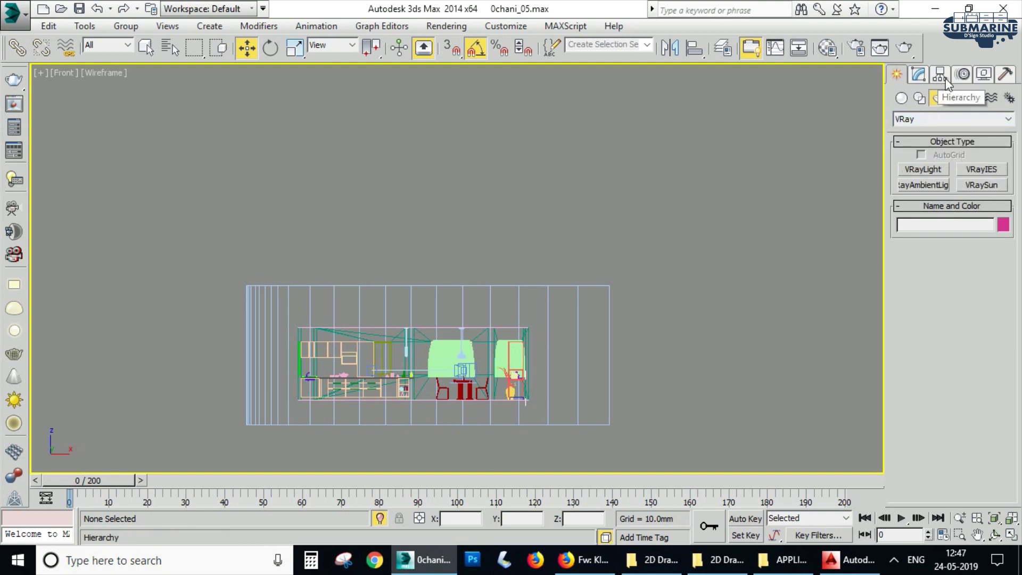
left_click(982, 186)
left_click_drag(341, 437, 342, 437)
left_click(592, 327)
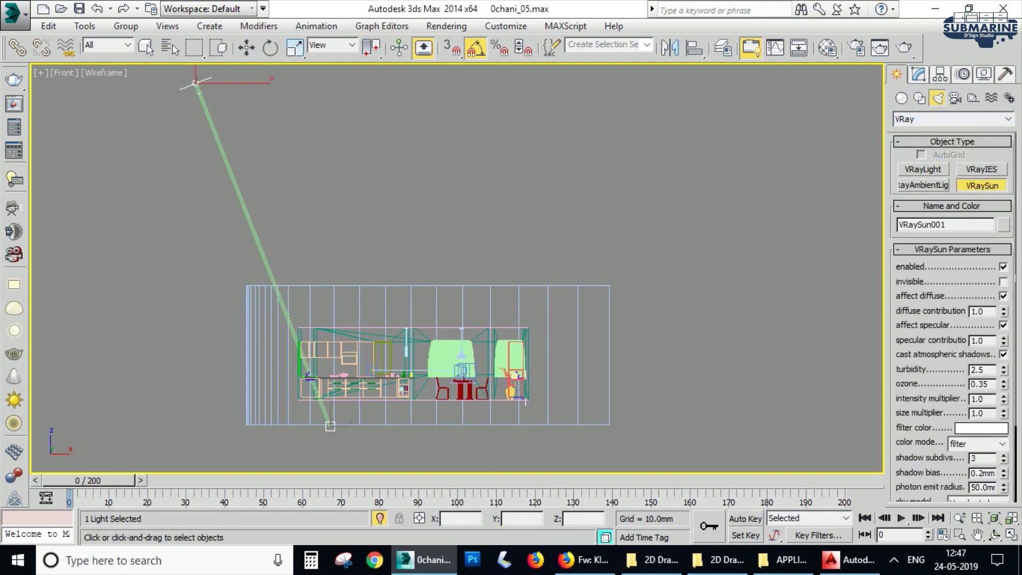
Step: Reposition the VRaySun in the Front and Top views and set its turbidity to 3.0
key("w")
middle_click_drag(249, 103, 269, 130)
left_click_drag(230, 99, 206, 102)
left_click(918, 76)
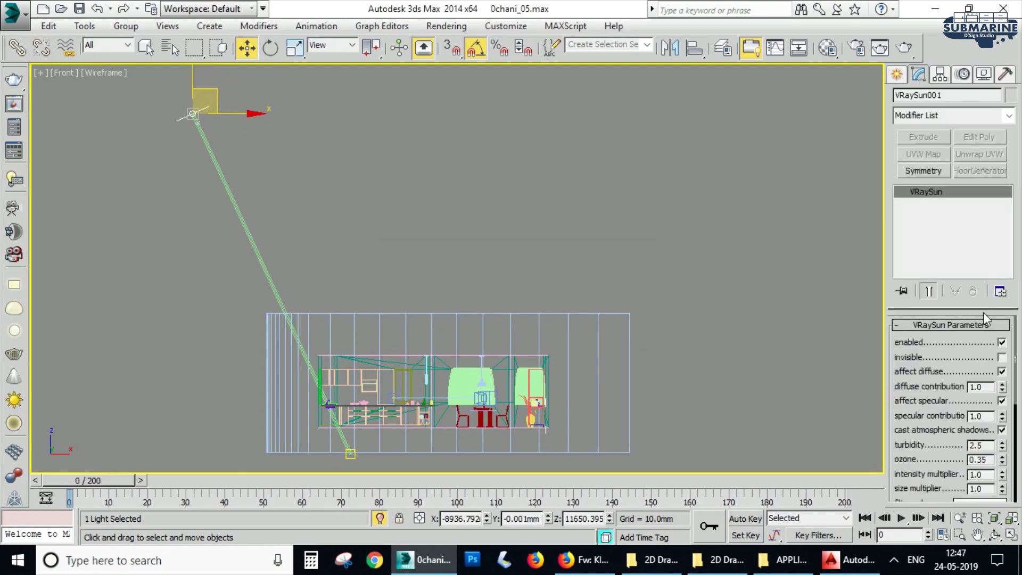
scroll(977, 445, "down", 4)
key("alt+w")
left_click_drag(70, 163, 71, 127)
Step: Run a test render of the maximized camera view with the VRaySun and close the frame buffer
right_click(739, 406)
key("alt+w")
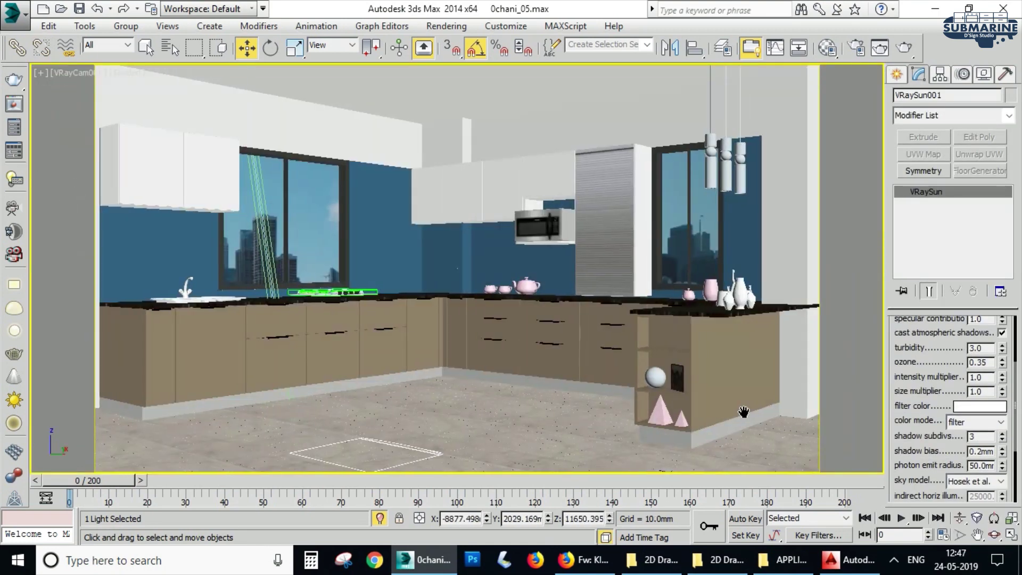
key("shift+q")
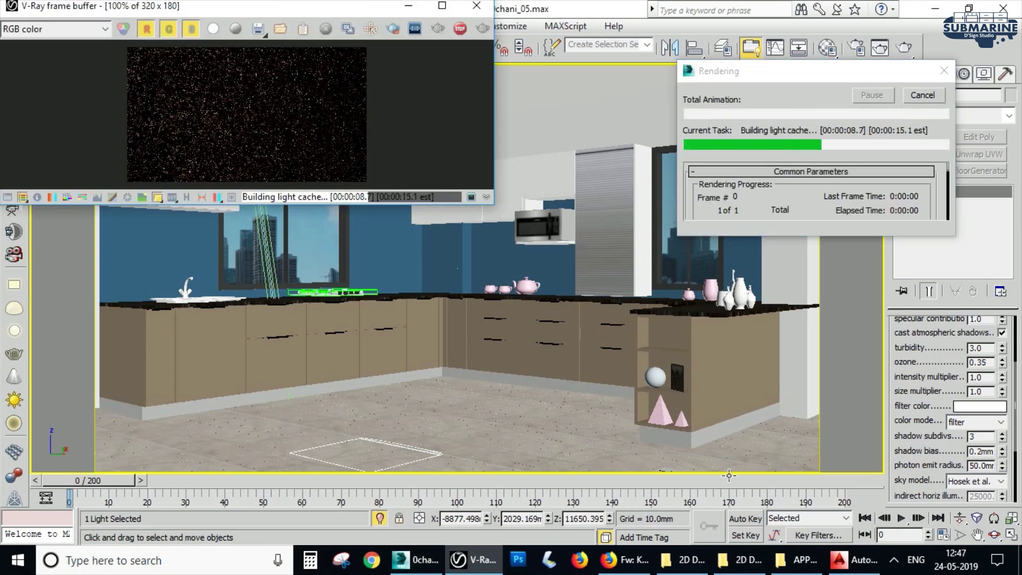
left_click(477, 7)
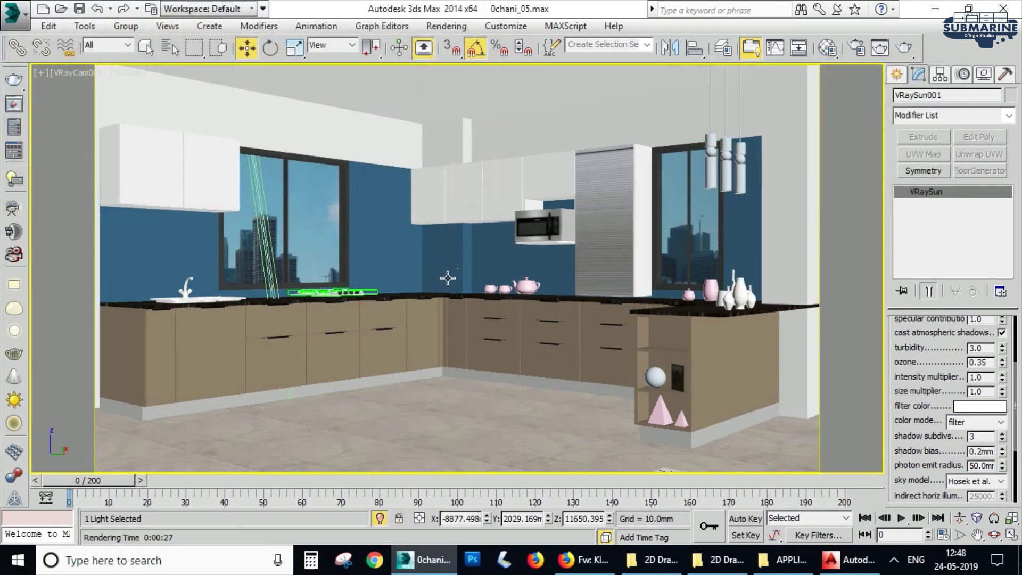
key("alt+w")
left_click(259, 250)
left_click_drag(965, 450, 974, 337)
left_click(70, 151)
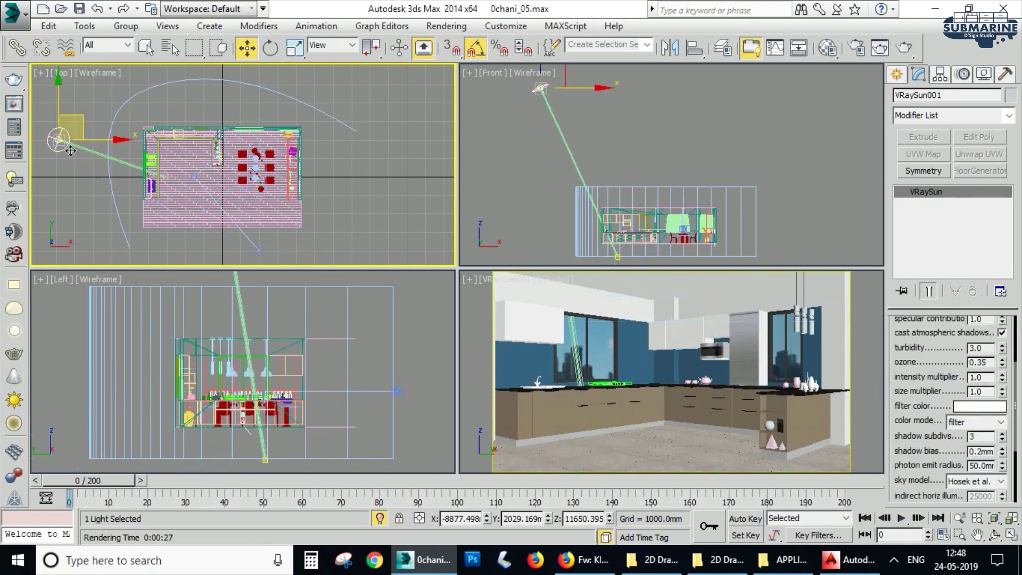
Step: Enable the V-Ray GI environment and assign the DefaultVRaySky environment map to it, closing both settings dialogs
right_click(729, 380)
key("8")
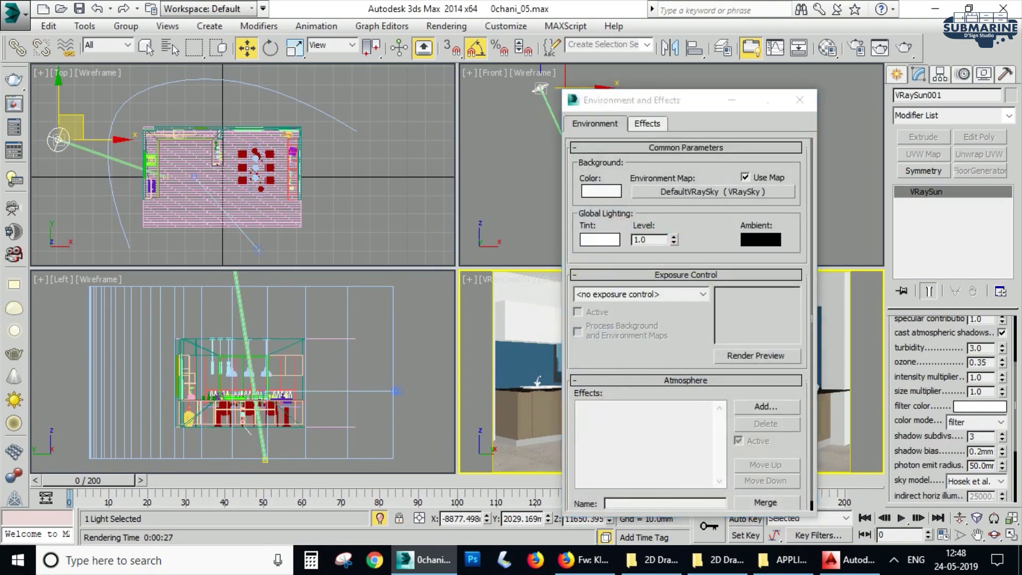
key("F10")
left_click_drag(402, 53, 252, 59)
left_click(187, 82)
left_click_drag(254, 425, 264, 304)
left_click(139, 293)
left_click_drag(667, 192, 315, 309)
left_click(224, 325)
left_click_drag(315, 253, 320, 245)
left_click(799, 101)
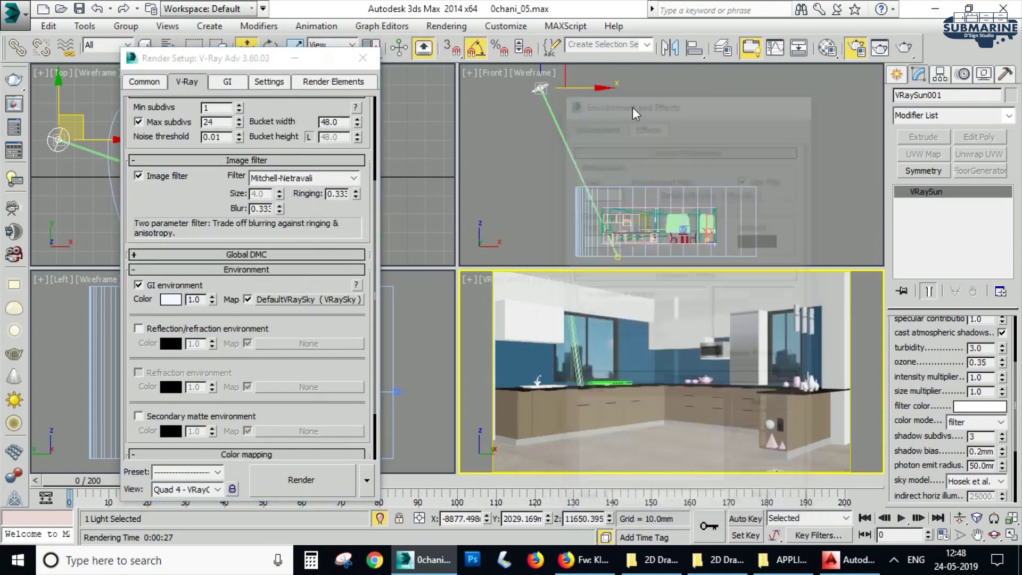
left_click(363, 58)
Step: Move the VRaySun toward the room's open front side in the Top view and test-render the camera view
left_click(365, 178)
left_click_drag(66, 151, 77, 195)
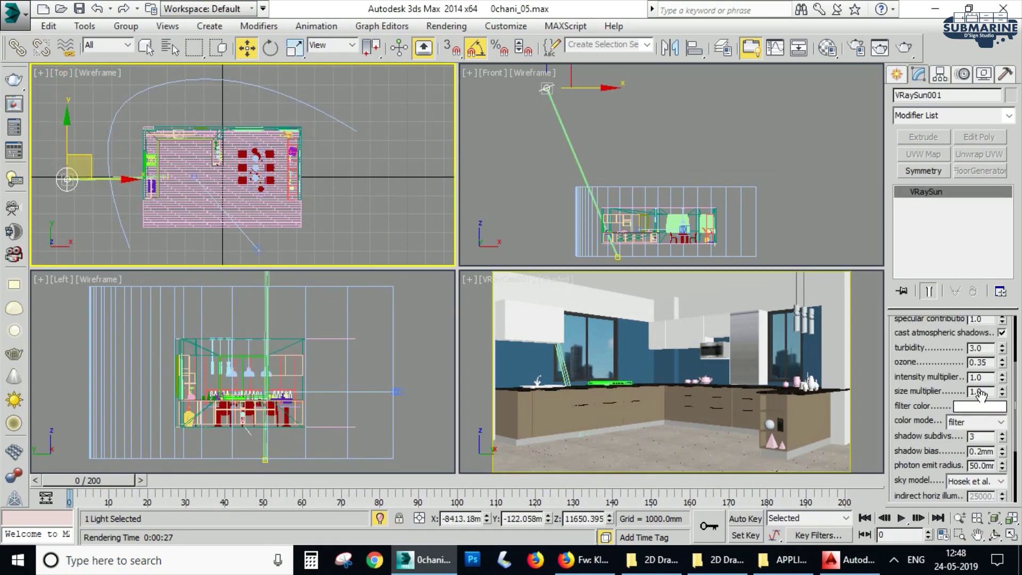
right_click(685, 370)
key("shift+q")
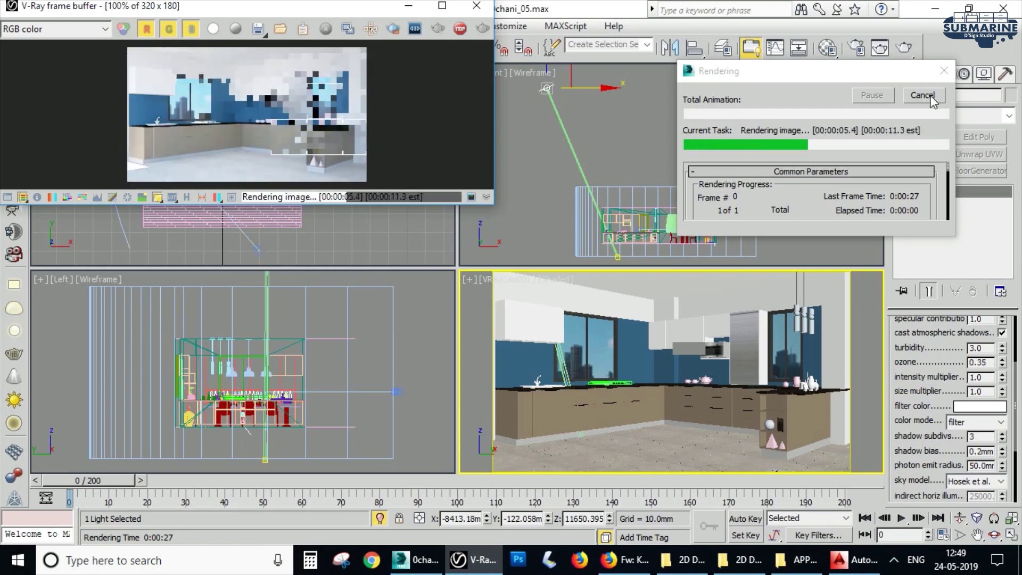
left_click(476, 6)
Step: Shift the VRaySun in the Top view closer to the kitchen and back toward the rear wall
left_click(331, 203)
left_click_drag(79, 165, 92, 128)
scroll(177, 174, "up", 7)
left_click(128, 187)
left_click_drag(141, 171, 163, 183)
Step: In the maximized Front view, hide geometry, show the shapes and turn off Enable In Viewport for the elevation outline spline
left_click(486, 231)
key("alt+w")
scroll(405, 383, "up", 8)
middle_click_drag(405, 382, 489, 260)
scroll(489, 260, "up", 3)
key("shift+g")
key("shift+s")
left_click(495, 212)
left_click(950, 326)
left_click(942, 347)
left_click(696, 255)
middle_click_drag(696, 255, 727, 249)
Step: With snapping on, draw a plane VRayLight about 668 by 1270 mm over the narrow kitchen window in the Front view
left_click(898, 75)
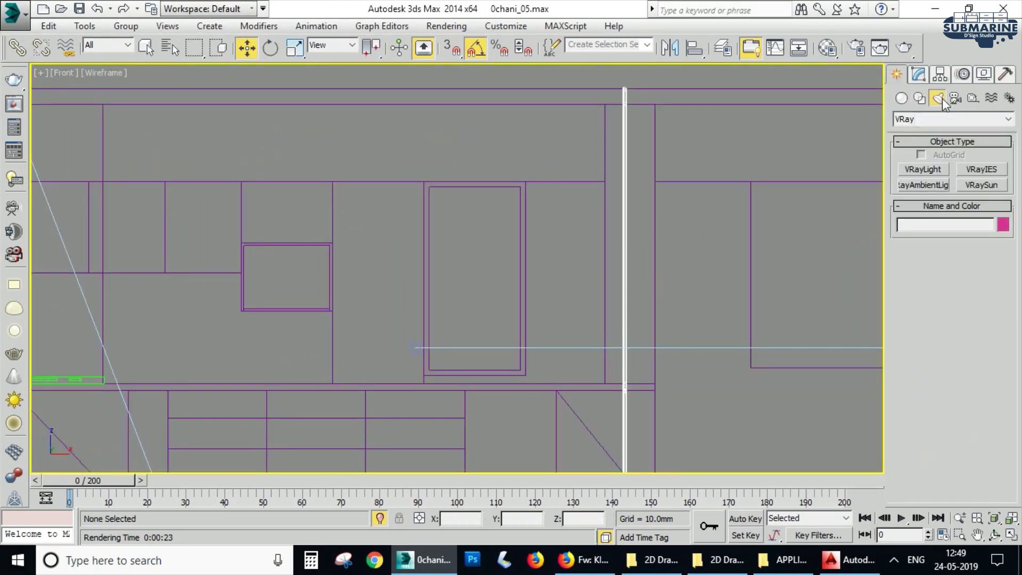
key("s")
middle_click_drag(419, 185, 227, 180)
mouse_move(233, 177)
left_mouse_down()
mouse_move(366, 376)
mouse_move(329, 365)
left_mouse_up()
key("s")
Step: In the Top view, rotate the new window light to face into the room and place it against the window opening
key("alt+w")
middle_click(352, 240)
key("alt+w")
scroll(464, 181, "up", 4)
middle_click_drag(464, 181, 477, 224)
key("w")
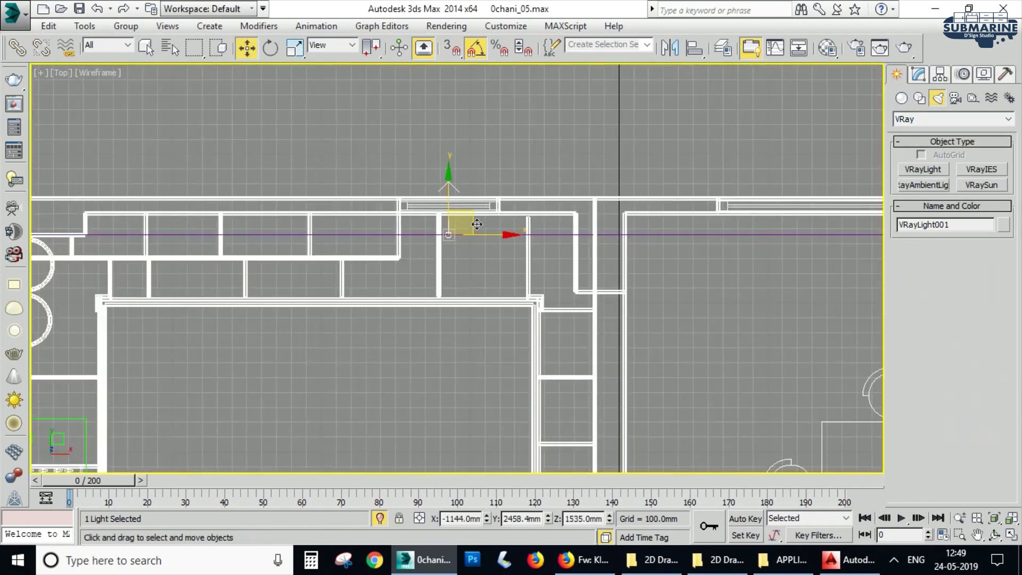
scroll(480, 219, "up", 4)
key("e")
left_click_drag(472, 266, 472, 253)
key("w")
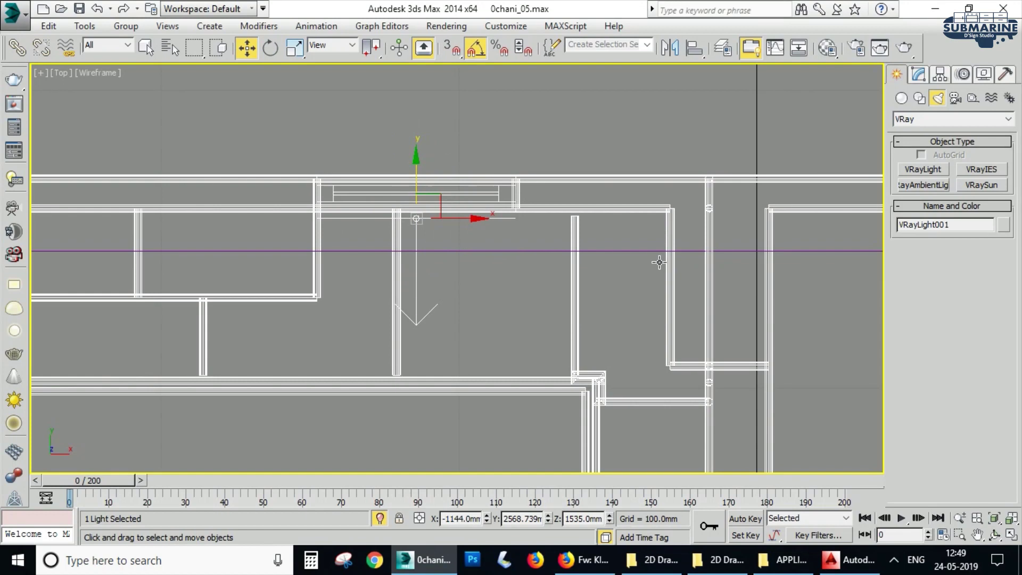
Step: Clone the window light onto the wide middle window in the Front view and scale it to cover the opening
scroll(658, 261, "down", 6)
middle_click_drag(652, 267, 485, 281)
key("alt+w")
middle_click(664, 247)
key("alt+w")
middle_click_drag(664, 247, 531, 260)
mouse_move(203, 285)
left_mouse_down("shift")
mouse_move(601, 286)
mouse_move(588, 285)
mouse_move(688, 309)
mouse_move(671, 305)
left_mouse_up("shift")
left_click(513, 342)
key("r")
key("w")
left_click_drag(593, 285, 597, 295)
Step: Clone the light onto the third window at the far end and scale it to fit that opening
scroll(650, 299, "down", 1)
middle_click_drag(664, 308, 491, 310)
mouse_move(461, 290)
left_mouse_down("shift")
mouse_move(693, 295)
mouse_move(674, 299)
mouse_move(685, 298)
left_mouse_up("shift")
key("Return")
key("r")
key("w")
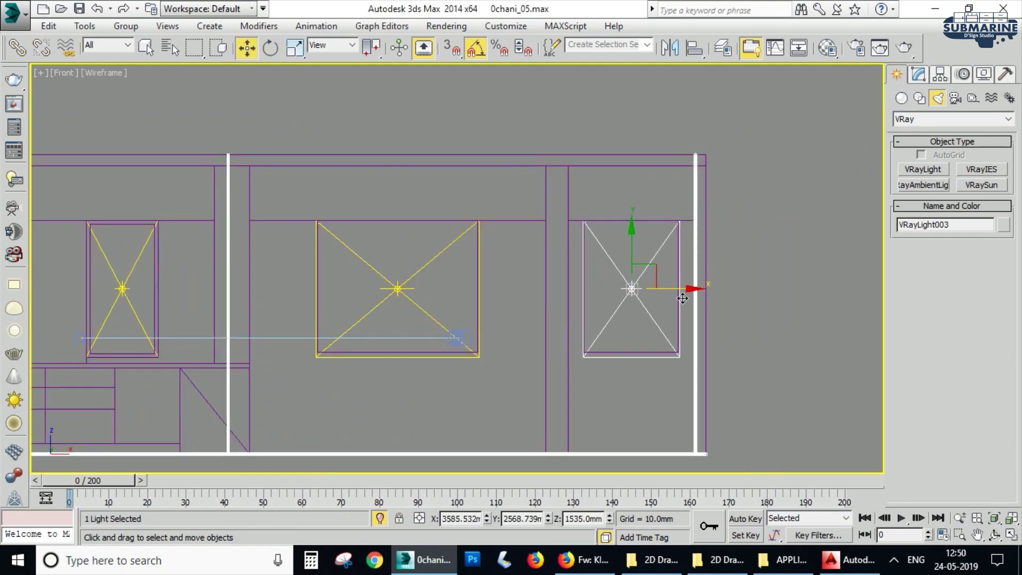
Step: In the Top view, clone a window light as an instance outside the kitchen's side wall near the hob
scroll(683, 298, "down", 3)
middle_click_drag(413, 303, 483, 306)
left_click(599, 286)
key("alt+w")
right_click(447, 237)
key("alt+w")
scroll(447, 238, "down", 5)
left_click_drag(544, 236, 306, 300, "shift")
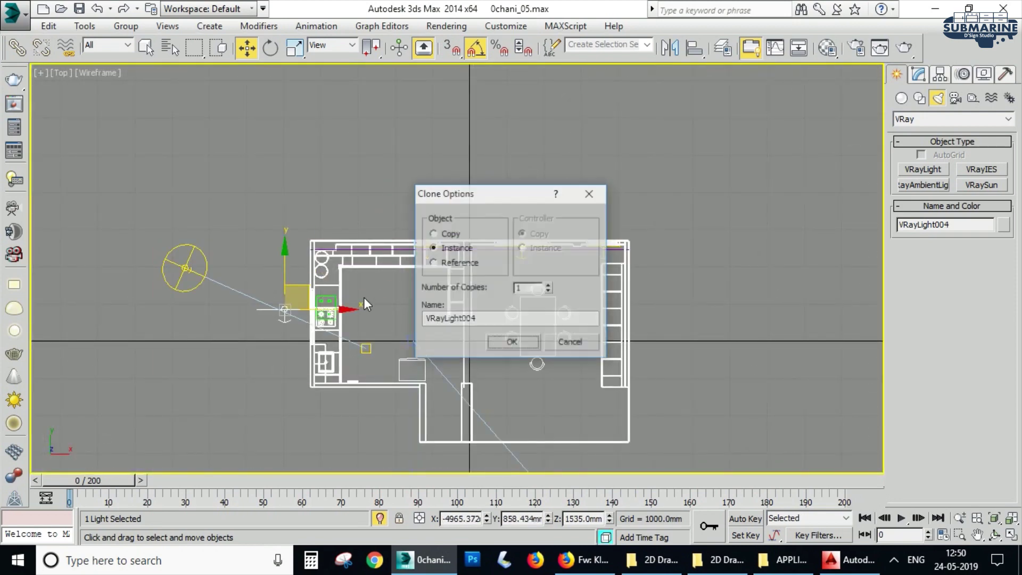
key("Return")
Step: Rotate the instanced light to face into the kitchen and move it into the side-wall window beside the hob
scroll(282, 323, "up", 3)
key("e")
left_click_drag(333, 254, 342, 267)
key("w")
scroll(319, 296, "up", 3)
left_click_drag(299, 291, 420, 320)
key("alt+w")
scroll(242, 349, "up", 5)
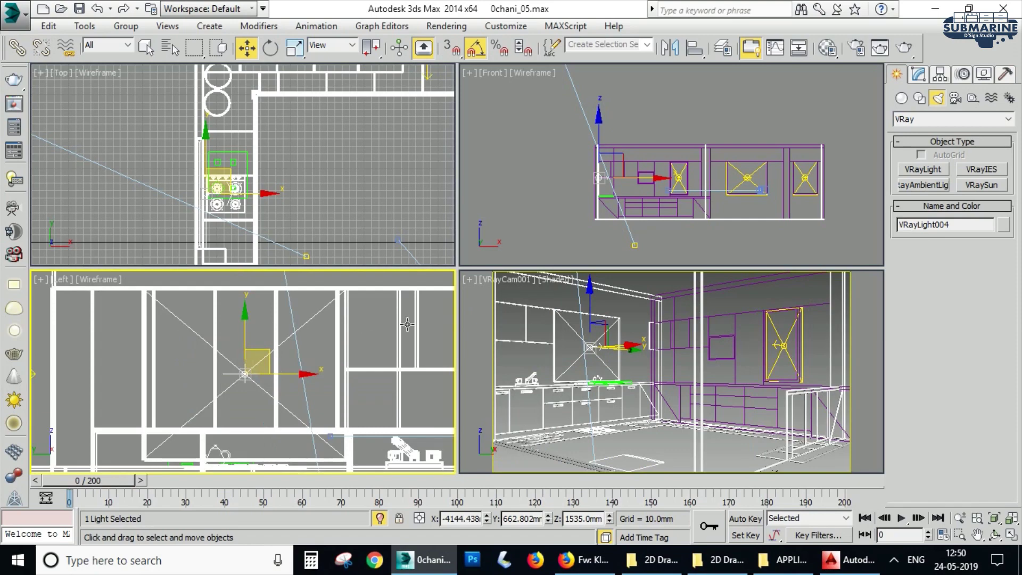
Step: In the maximized camera view, turn off Enable In Renderer and Enable In Viewport for the cabinet and wall outline splines
right_click(607, 398)
key("alt+w")
key("F3")
key("F3")
left_click(236, 339)
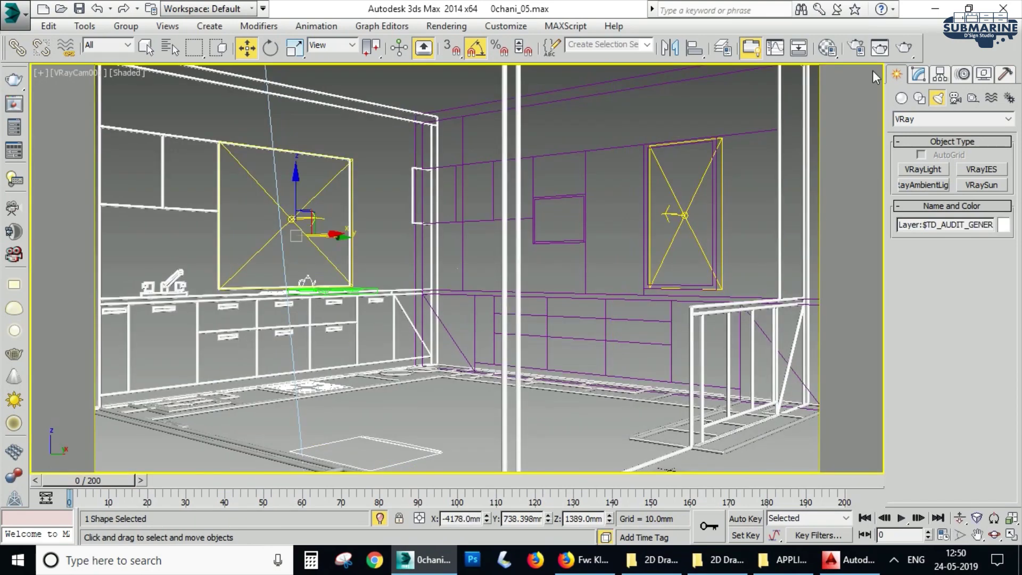
left_click(919, 74)
left_click(952, 346)
left_click(950, 336)
left_click(522, 275)
left_click(950, 337)
left_click(950, 347)
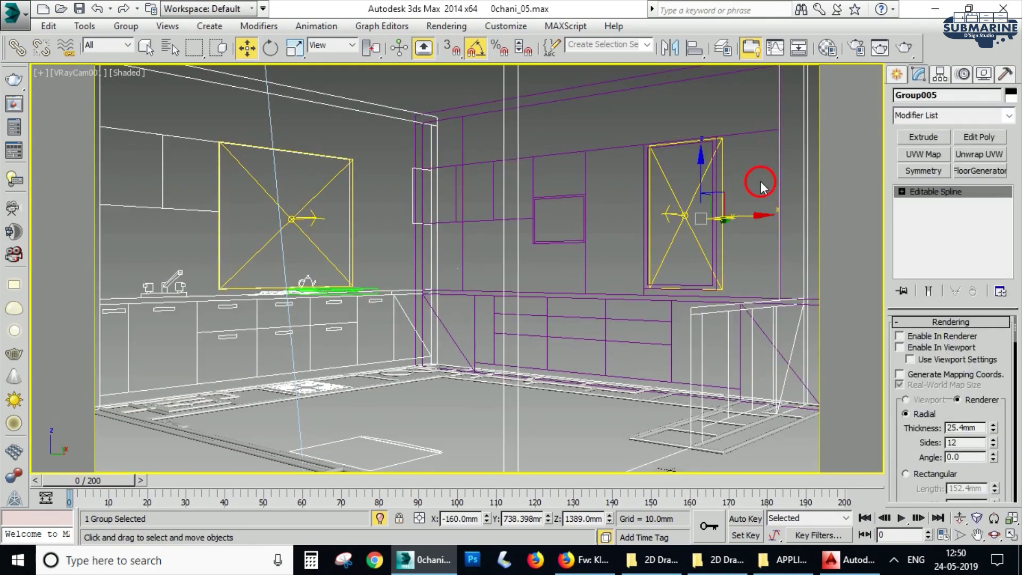
Step: Turn off Enable In Viewport for the 00-LINE floor spline, then show the geometry and hide the shapes
left_click(856, 274)
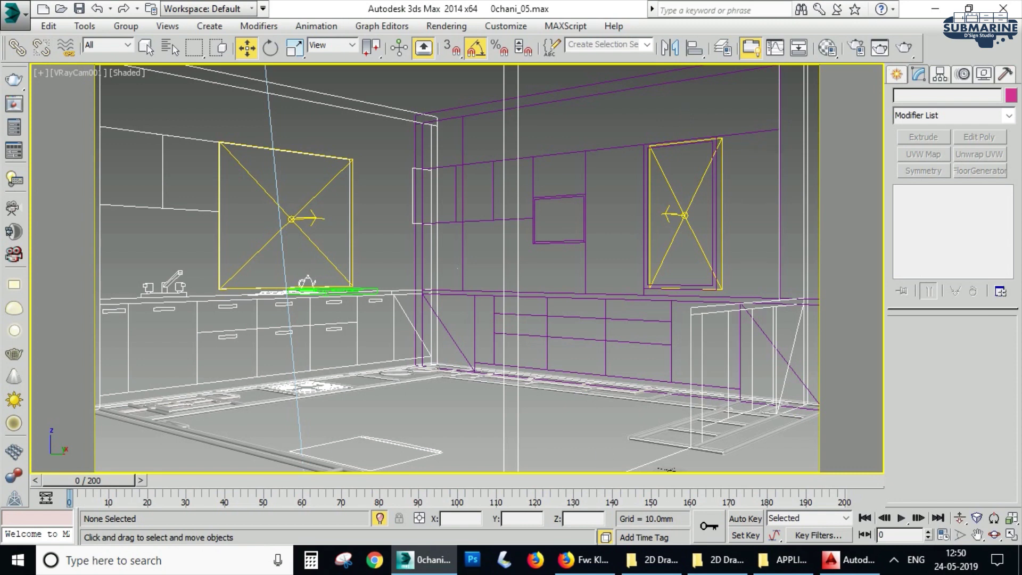
left_click(255, 452)
left_click(235, 456)
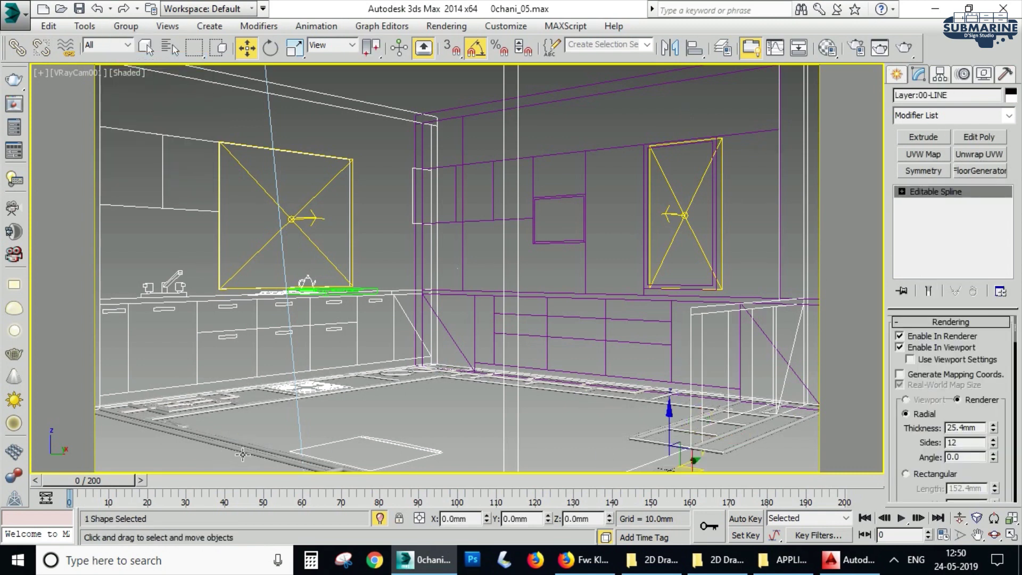
left_click(939, 349)
left_click(443, 400)
key("shift+g")
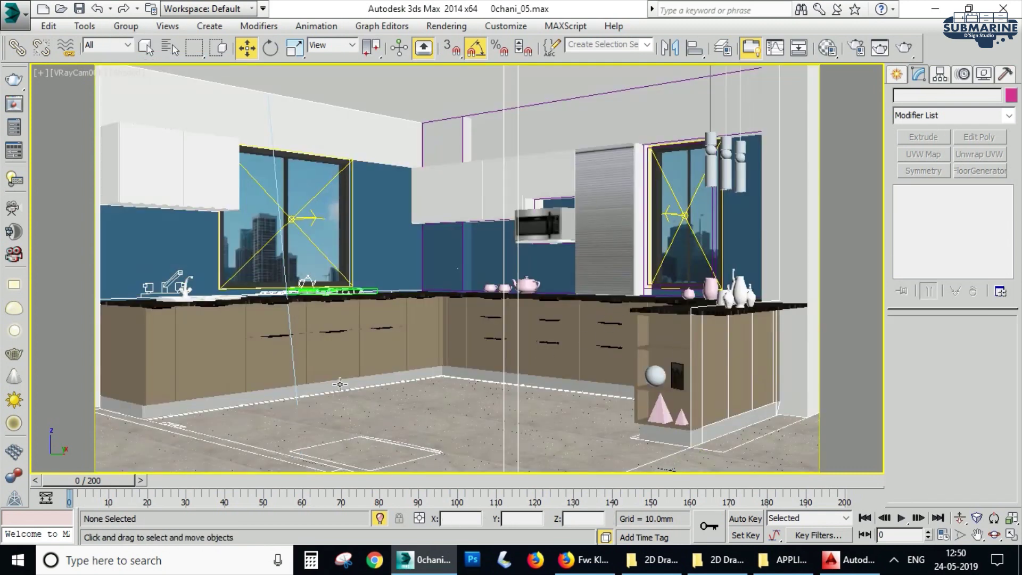
key("shift+s")
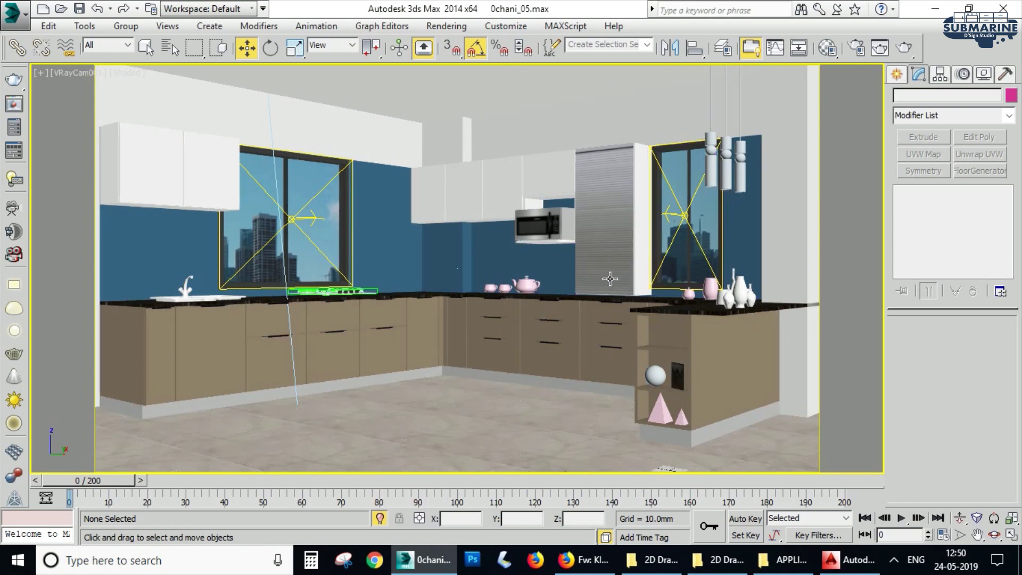
Step: Select the side-wall window light in wireframe and set its multiplier to 0.5
key("F3")
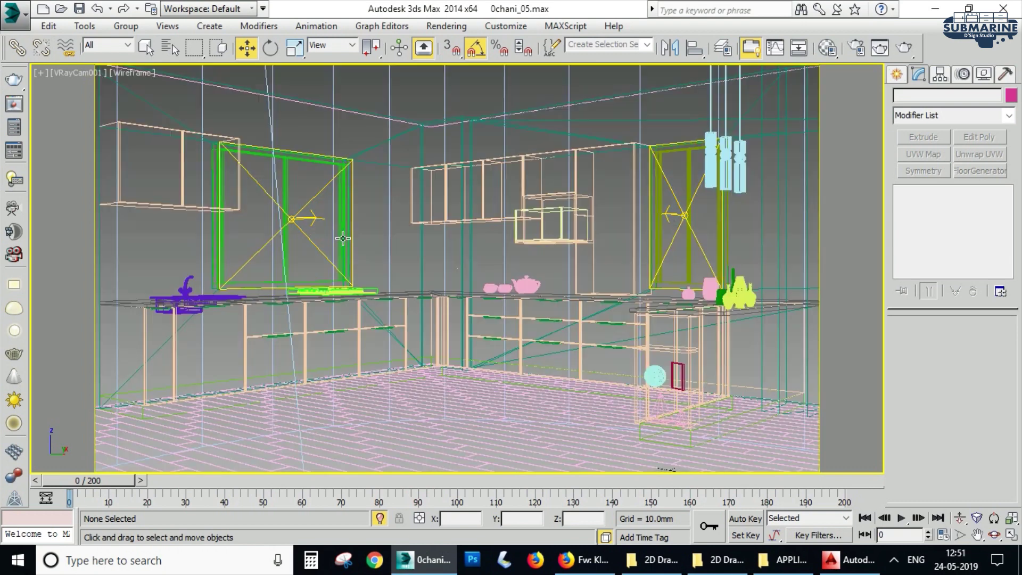
left_click(353, 246)
key("F3")
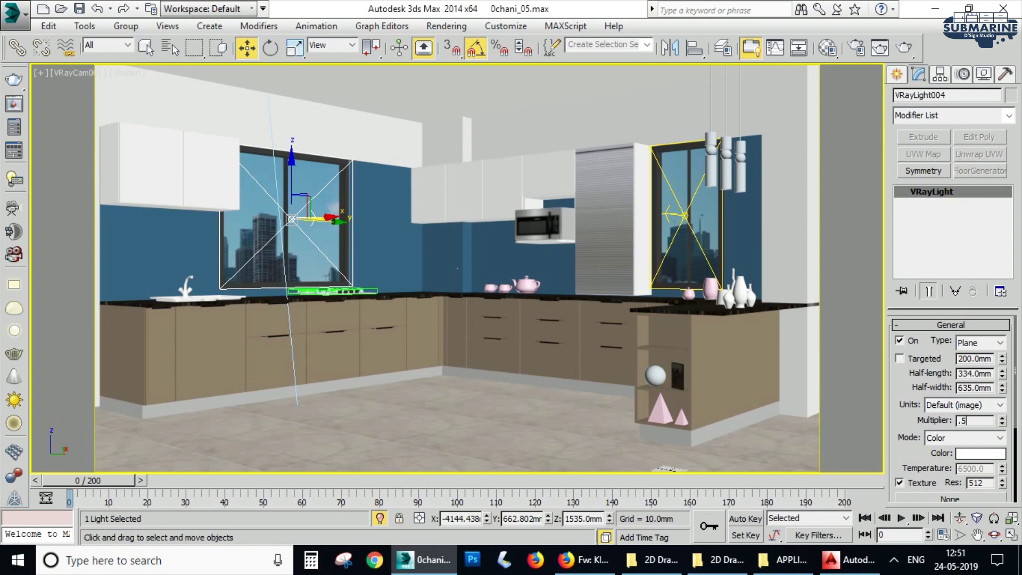
Step: Duplicate the side-wall window light outside the wall in the Top view and delete the original light
key("alt+w")
right_click(298, 229)
key("alt+w")
scroll(319, 319, "up", 3)
left_click_drag(477, 308, 307, 308, "shift")
left_click(526, 339)
scroll(518, 314, "up", 3)
left_click(520, 301)
key("Delete")
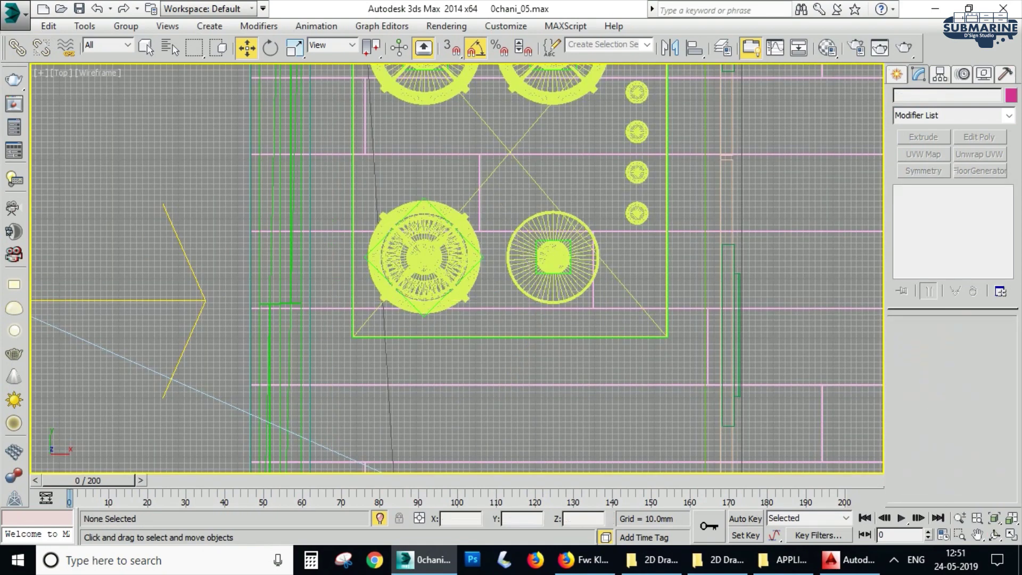
Step: Move the duplicated light into the side-wall window and open its multiplier for editing in the camera view
left_click(199, 313)
scroll(199, 313, "down", 3)
left_click_drag(177, 300, 300, 327)
key("alt+w")
right_click(639, 372)
key("alt+w")
left_click(983, 422)
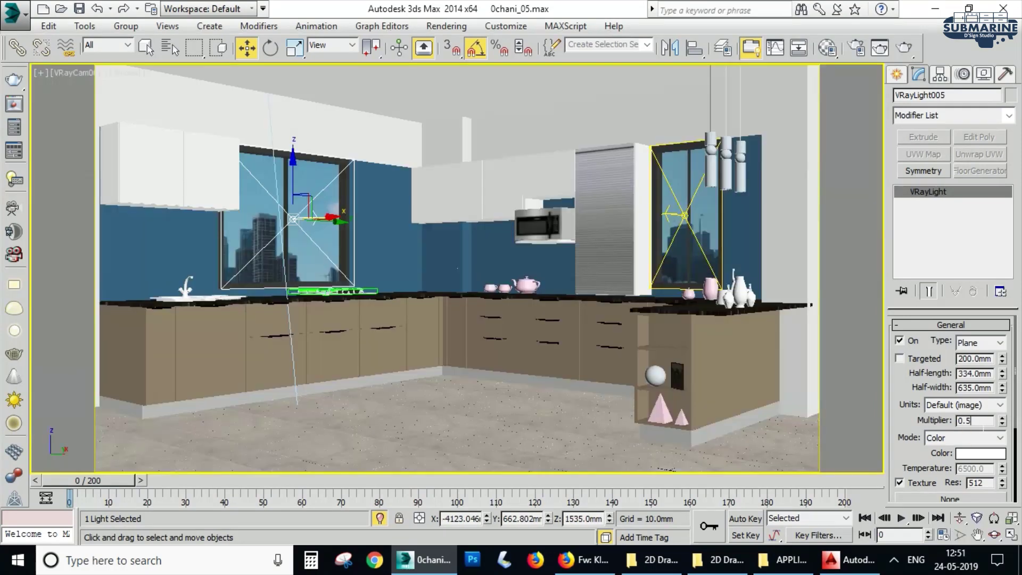
Step: Make sure both window lights in the camera view have Invisible enabled, then test-render the view and close the frame buffer
left_click(698, 223)
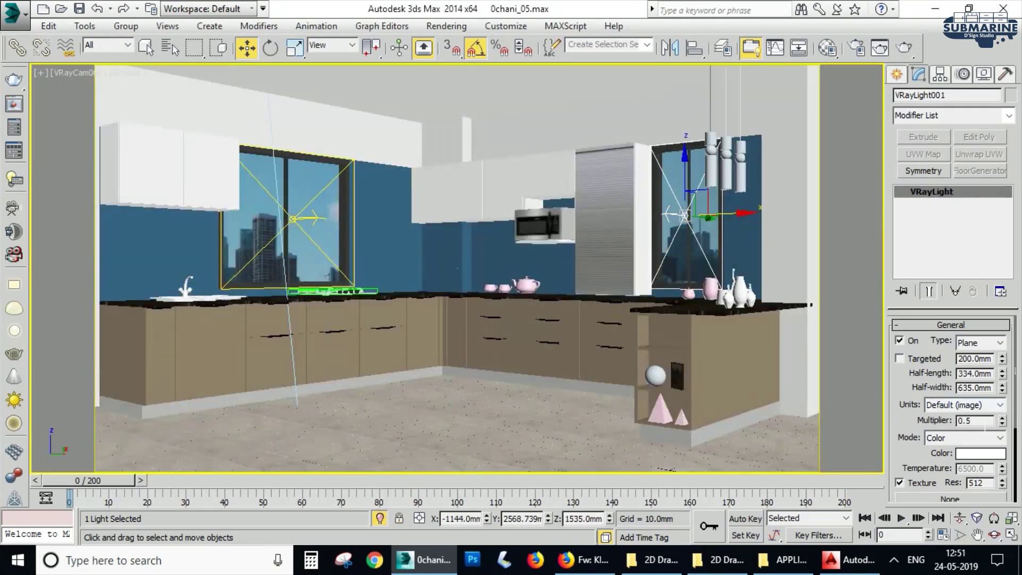
scroll(925, 408, "down", 5)
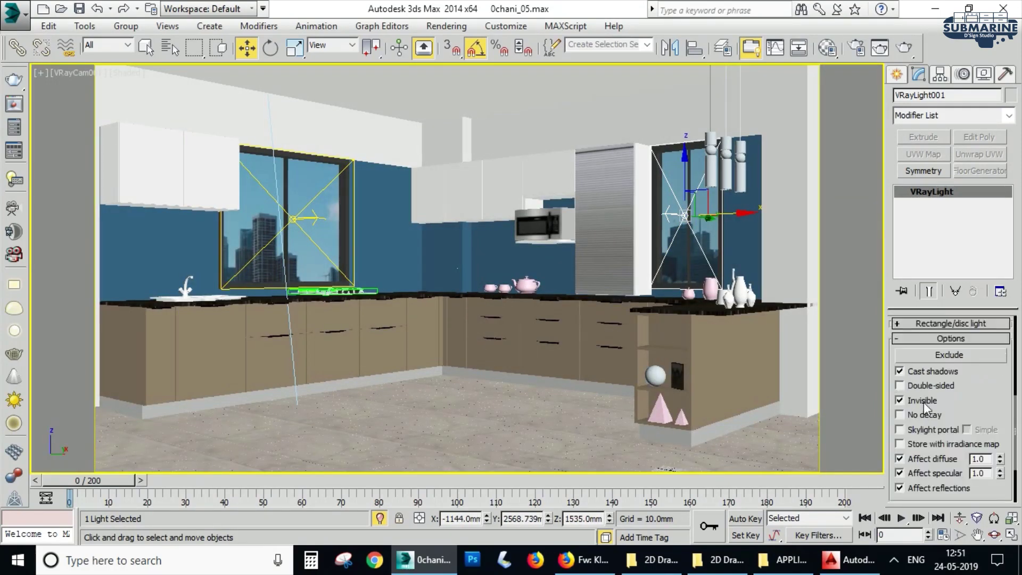
key("F3")
left_click(318, 218)
key("F3")
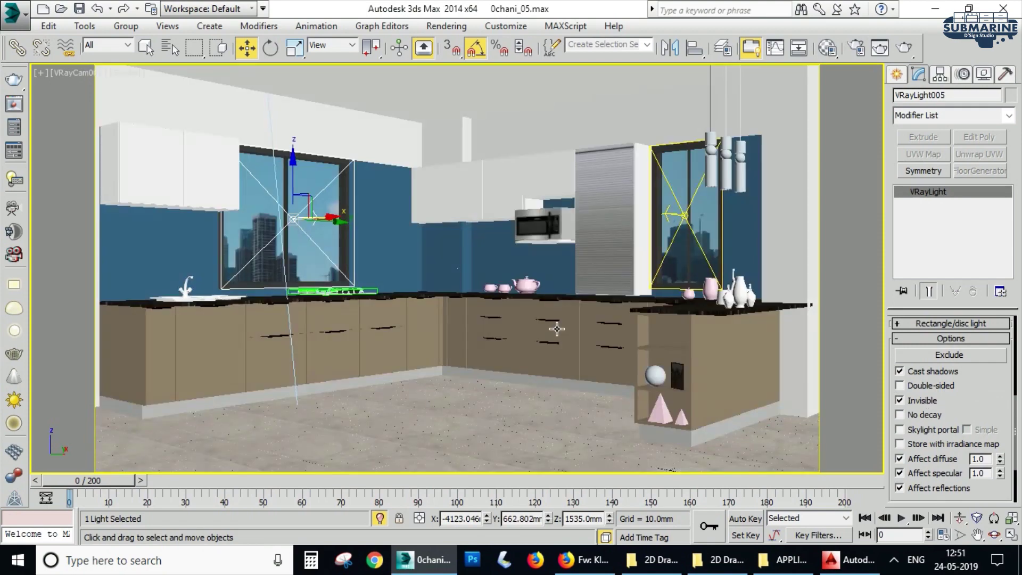
key("shift+q")
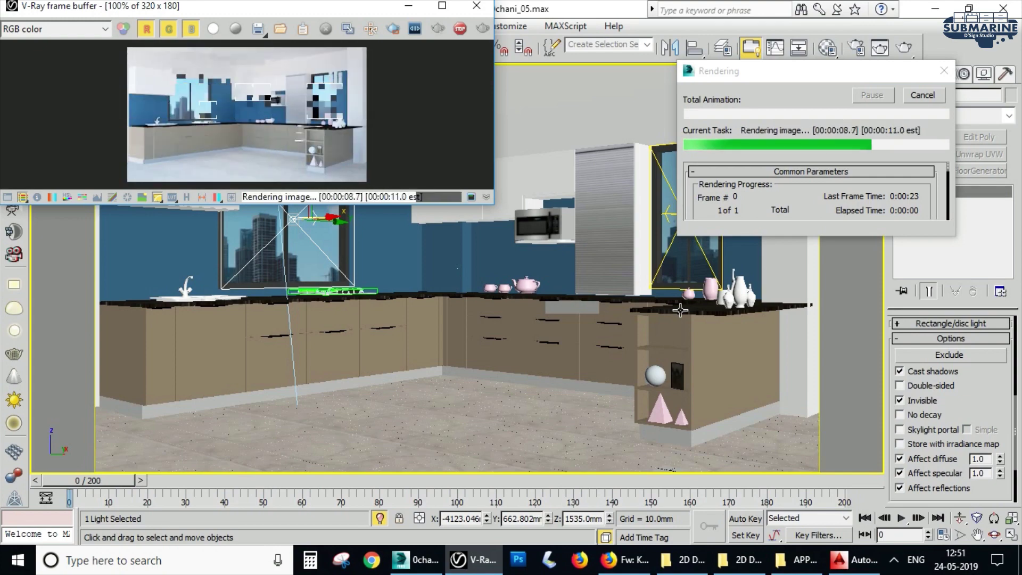
left_click(477, 6)
Step: Select the three tube pendant lamps in a close Perspective view and assign the unused green VRayMtl slot to them
left_click(731, 184)
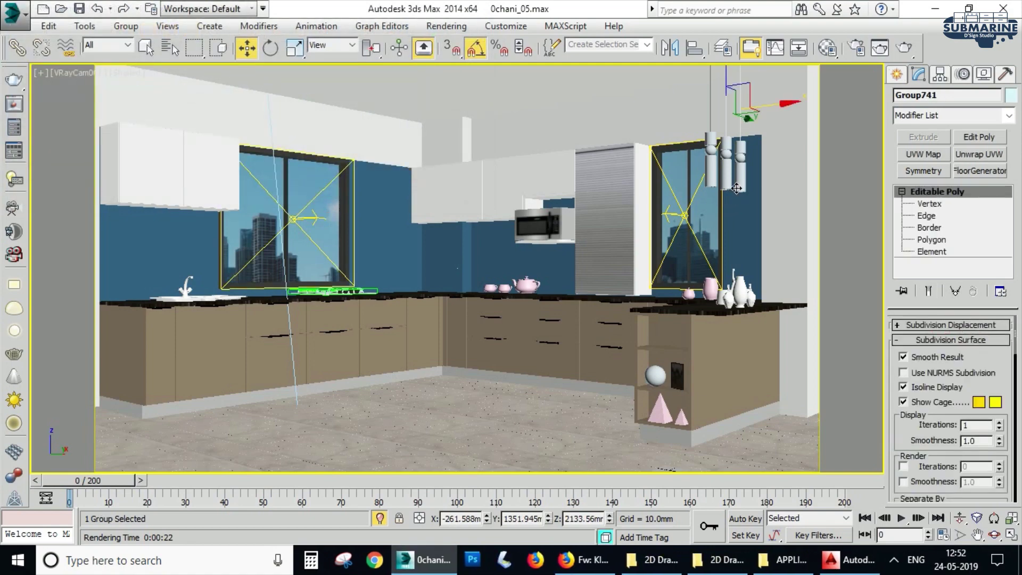
key("p")
key("z")
middle_click_drag(725, 179, 611, 296, "alt")
scroll(712, 175, "down", 2)
key("m")
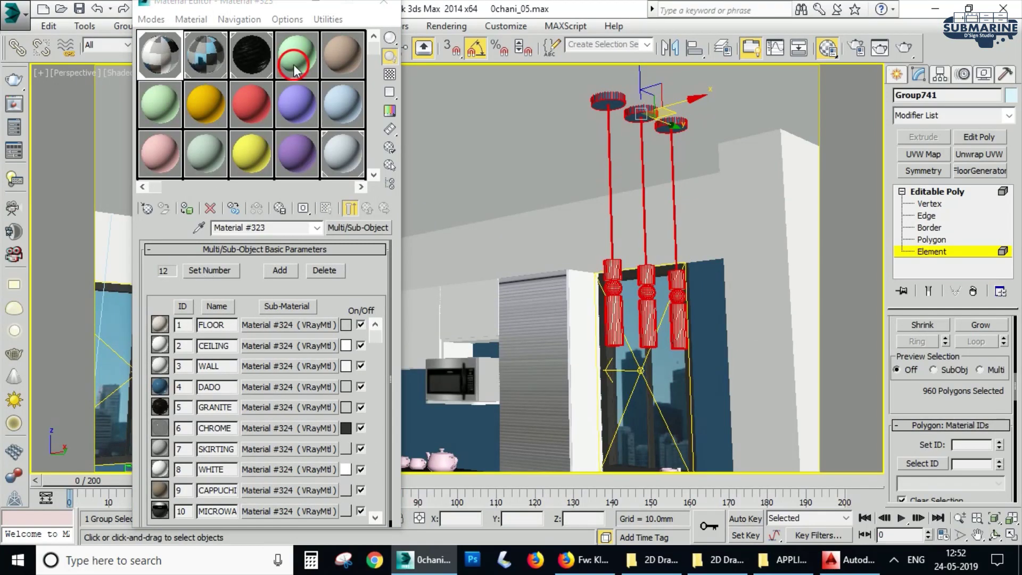
left_click(294, 66)
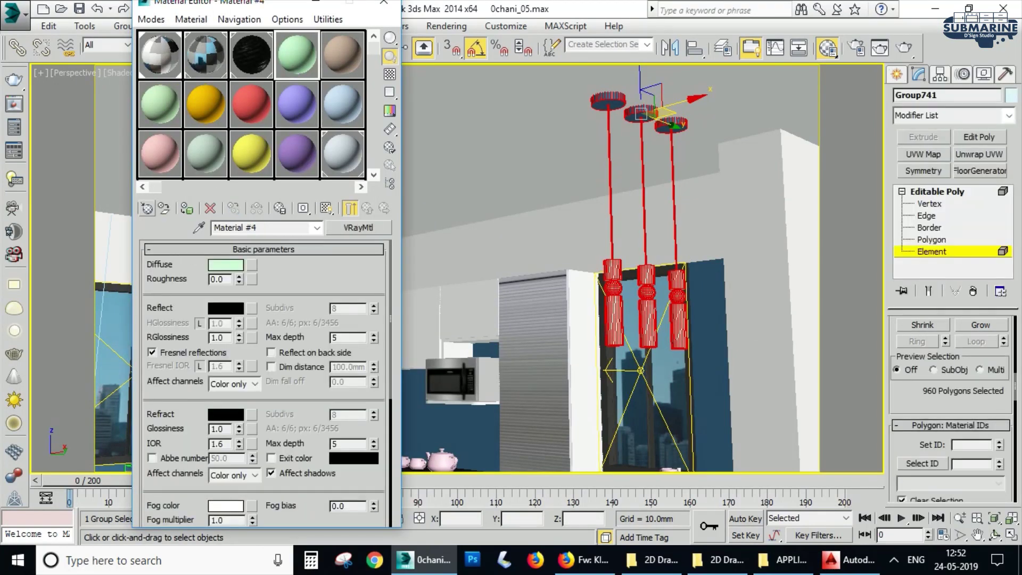
left_click(946, 191)
left_click(186, 209)
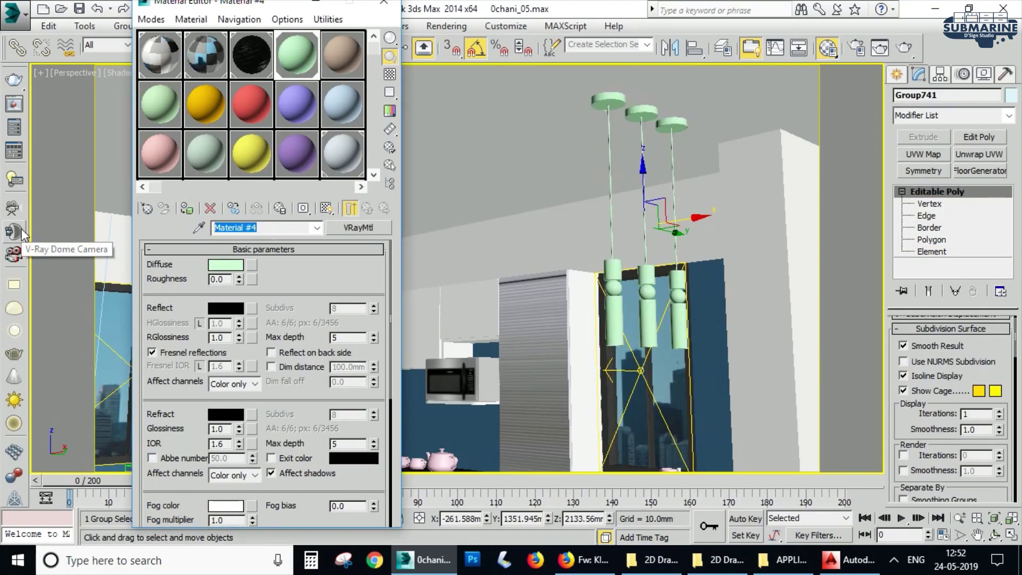
Step: Rename the pendant material BLACK MATT and give it a dark grey diffuse, a reflection value of 60 and RGlossiness 0.7
left_click(231, 263)
left_click_drag(438, 184, 437, 102)
left_click_drag(299, 98, 315, 197)
left_click(551, 220)
left_click(226, 308)
left_click(429, 122)
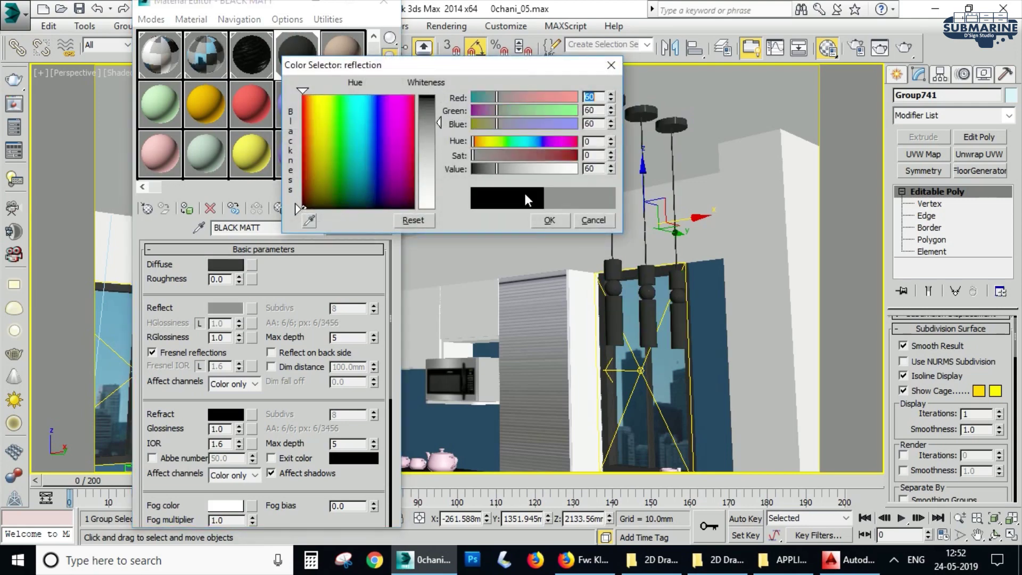
left_click(549, 220)
Step: Assign the BLACK MATT material to the three dome pendant lamps above the dining table
scroll(623, 215, "down", 4)
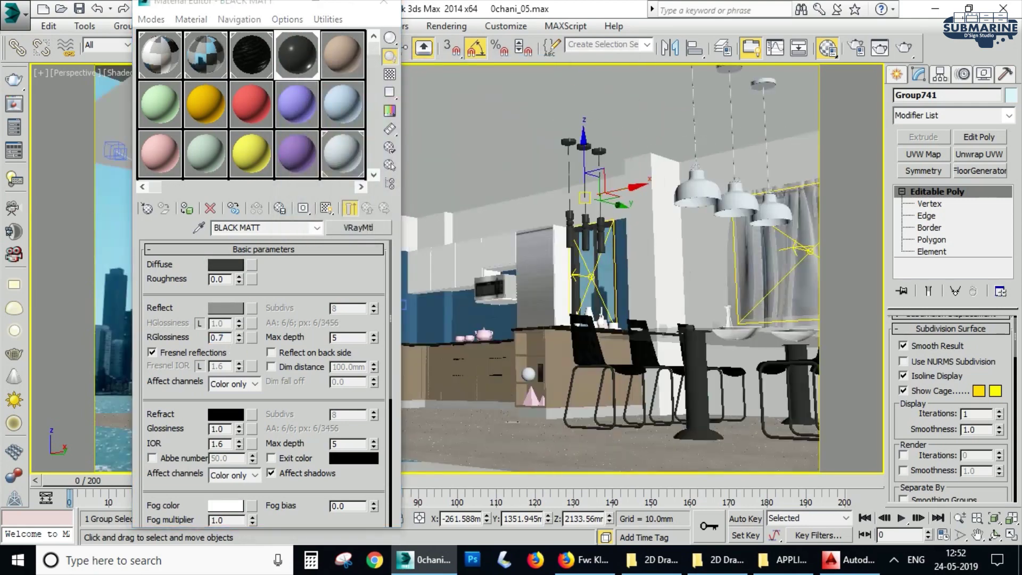
middle_click_drag(623, 215, 744, 241, "alt")
scroll(771, 129, "up", 4)
left_click(687, 399)
left_click(187, 208)
Step: Select the canopy and cord elements of the dome pendants, assign BLACK MATT to them and leave element editing
mouse_move(628, 229)
middle_mouse_down("alt")
mouse_move(571, 215)
mouse_move(627, 215)
middle_mouse_up("alt")
left_click(957, 252)
left_click_drag(794, 88, 632, 217)
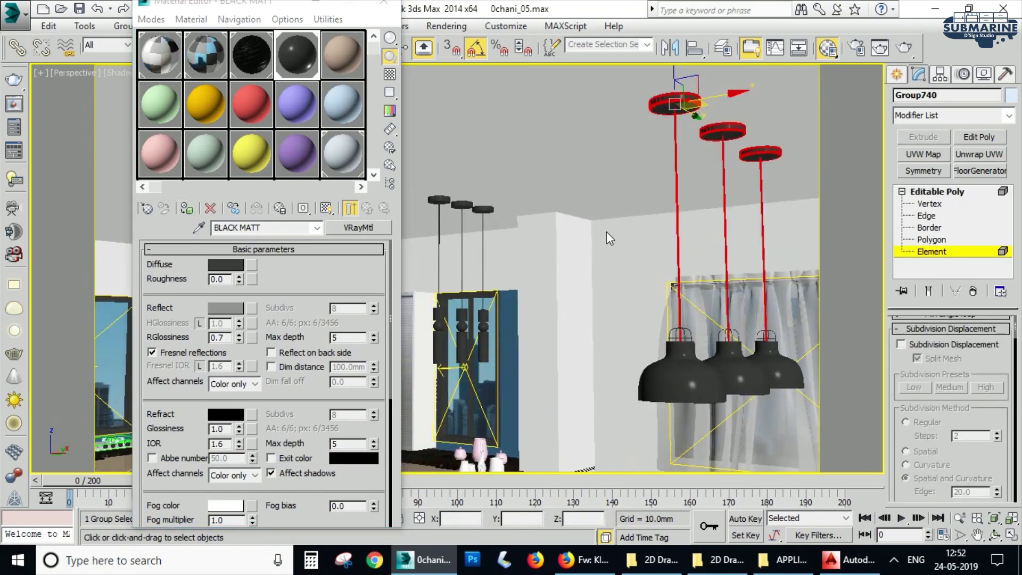
left_click(187, 209)
middle_click_drag(751, 373, 696, 299)
scroll(628, 290, "up", 5)
key("F3")
mouse_move(627, 292)
middle_mouse_down()
mouse_move(645, 330)
mouse_move(643, 276)
mouse_move(672, 226)
mouse_move(643, 272)
middle_mouse_up()
key("F3")
scroll(649, 327, "down", 5)
left_click(958, 191)
Step: Select the Material #5 slot, then switch to File Explorer and open the maps folder in the project's 3D Drawing folder
left_click(345, 57)
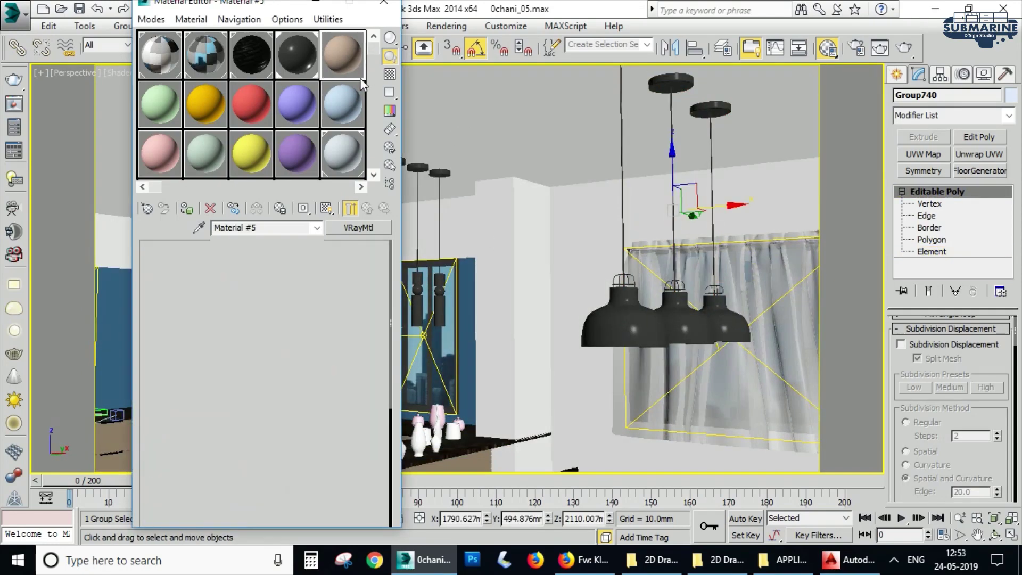
middle_click_drag(751, 354, 756, 336)
key("super+e")
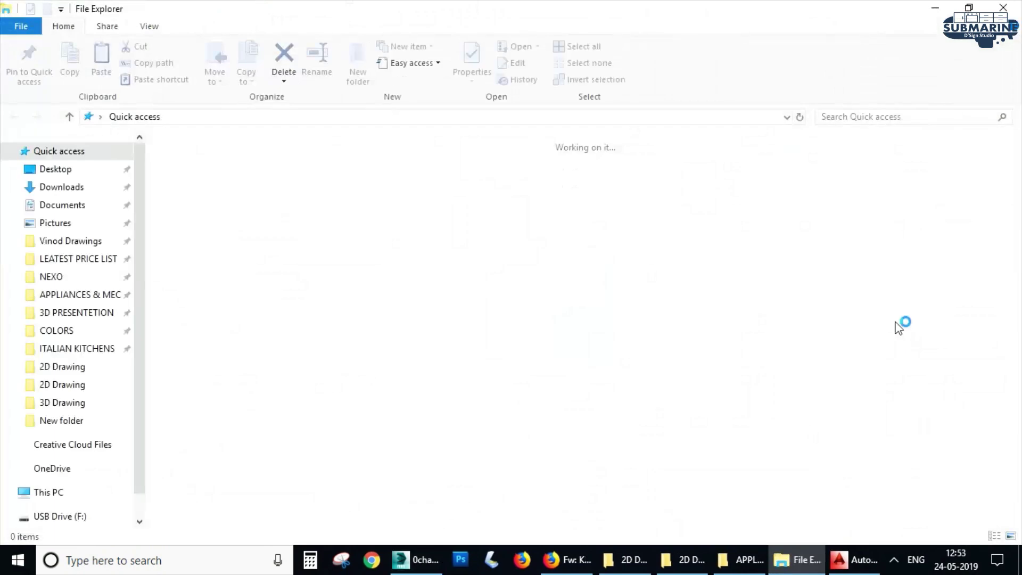
left_click(146, 252)
left_click(261, 274)
key("o")
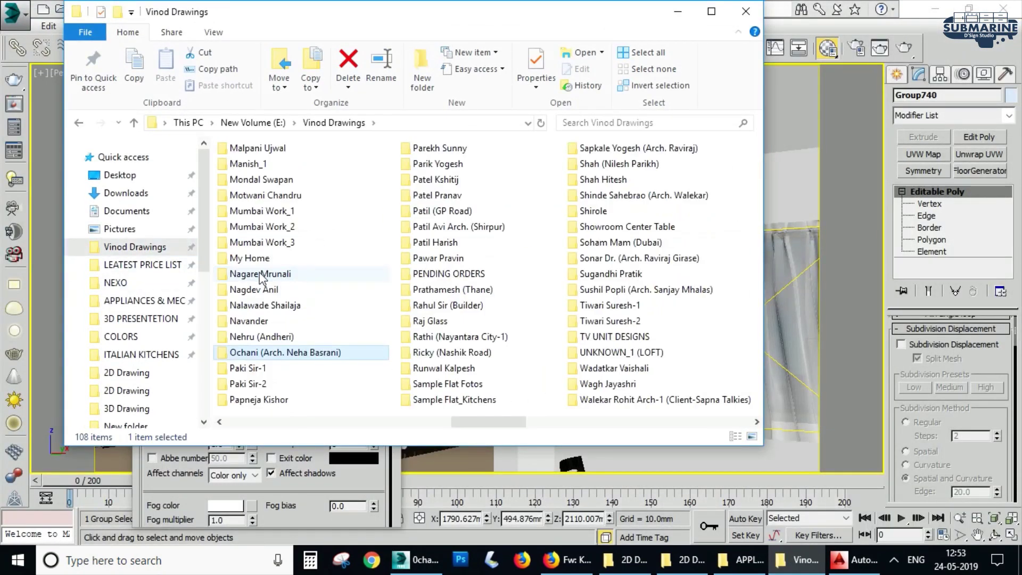
key("Return")
double_click(263, 182)
double_click(263, 171)
left_click_drag(616, 10, 403, 31)
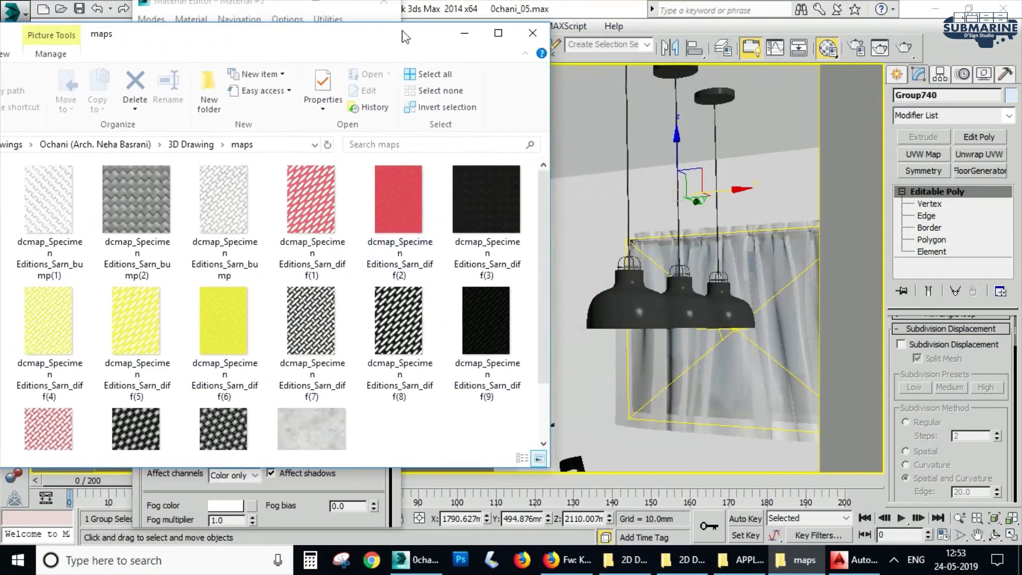
Step: Apply the yellow texture dcmap_Specimen Editions_Sarn_diff(5) from the maps folder to the nearest dome pendant lamp
left_click(166, 334)
left_click_drag(142, 337, 629, 304)
left_click(628, 304)
scroll(629, 305, "up", 6)
middle_click_drag(630, 309, 646, 346, "alt")
scroll(645, 346, "down", 6)
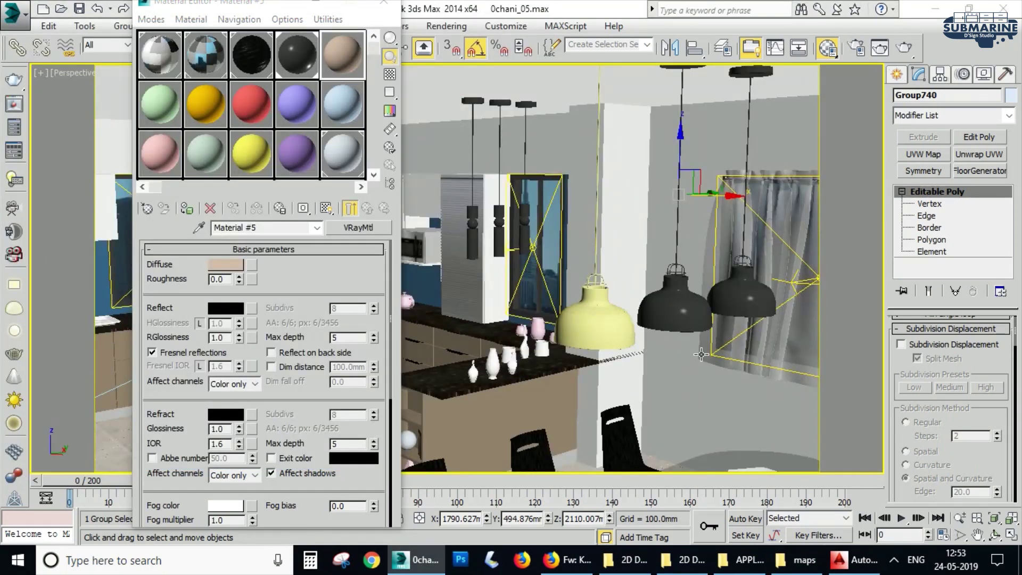
Step: Apply the red texture dcmap_Specimen Editions_Sarn_diff(2) to the farthest dome pendant and the dark checked weave texture to the middle one
key("alt+Tab")
left_click(401, 211)
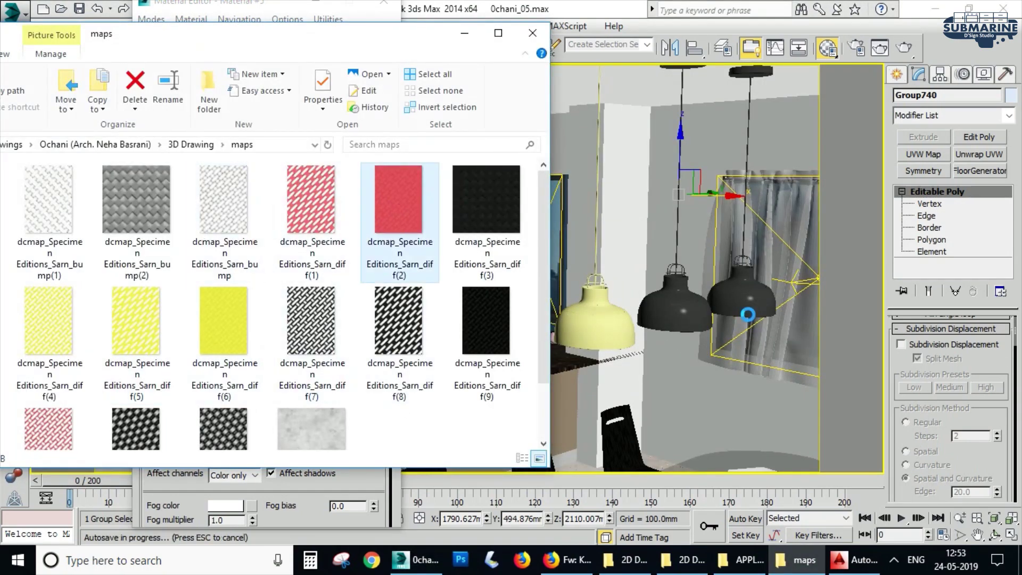
left_click_drag(748, 315, 748, 314)
left_click_drag(221, 432, 683, 305)
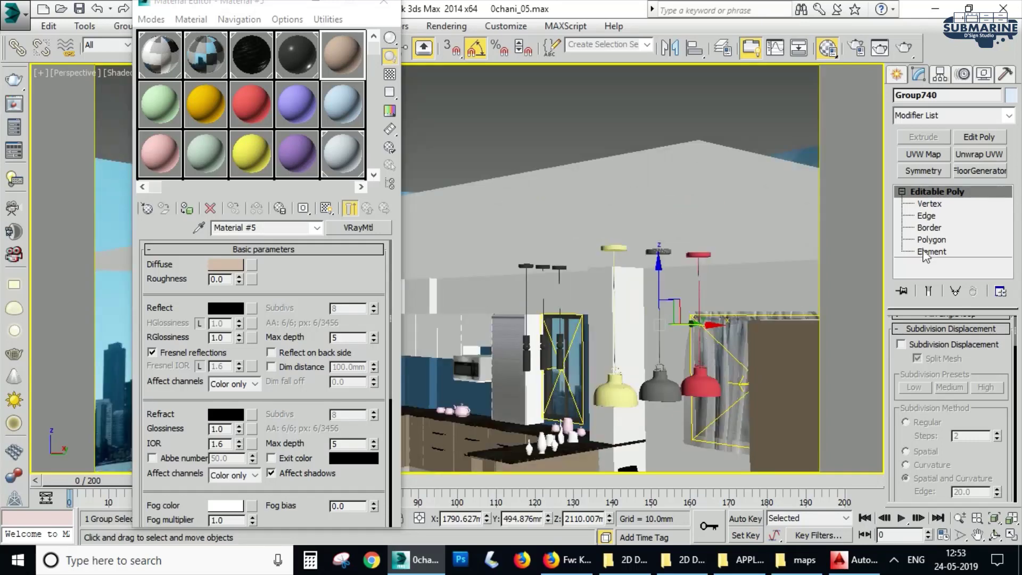
Step: Reassign the BLACK MATT material to the canopy and cord elements of the dome pendants and leave element editing
key("5")
left_click_drag(740, 228, 567, 288)
left_click(296, 60)
left_click(188, 209)
left_click(937, 191)
Step: Select the three sphere elements of the cylindrical pendant lamps above the counter
scroll(673, 287, "up", 4)
middle_click_drag(673, 287, 645, 370)
scroll(662, 374, "up", 3)
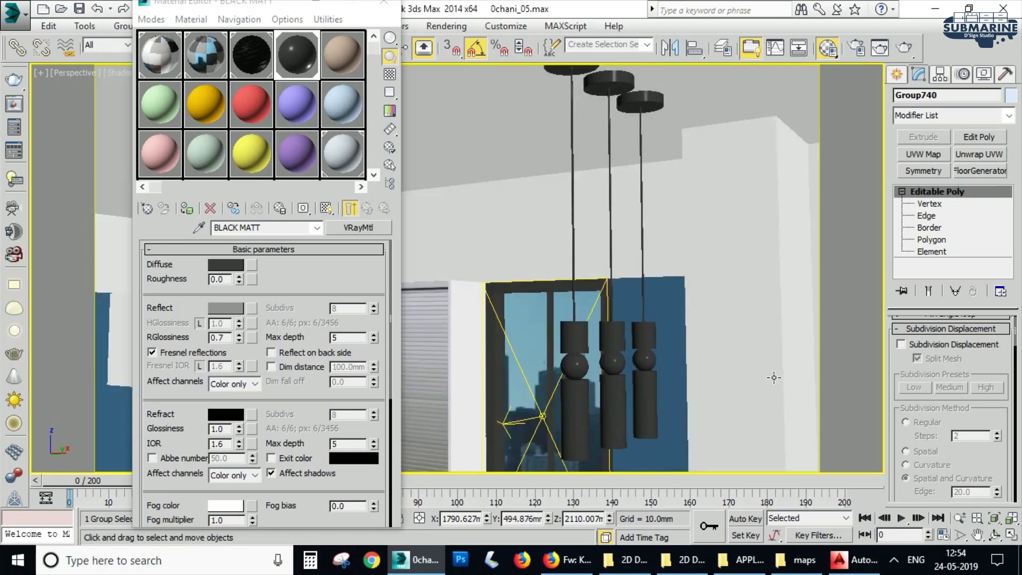
left_click(942, 254)
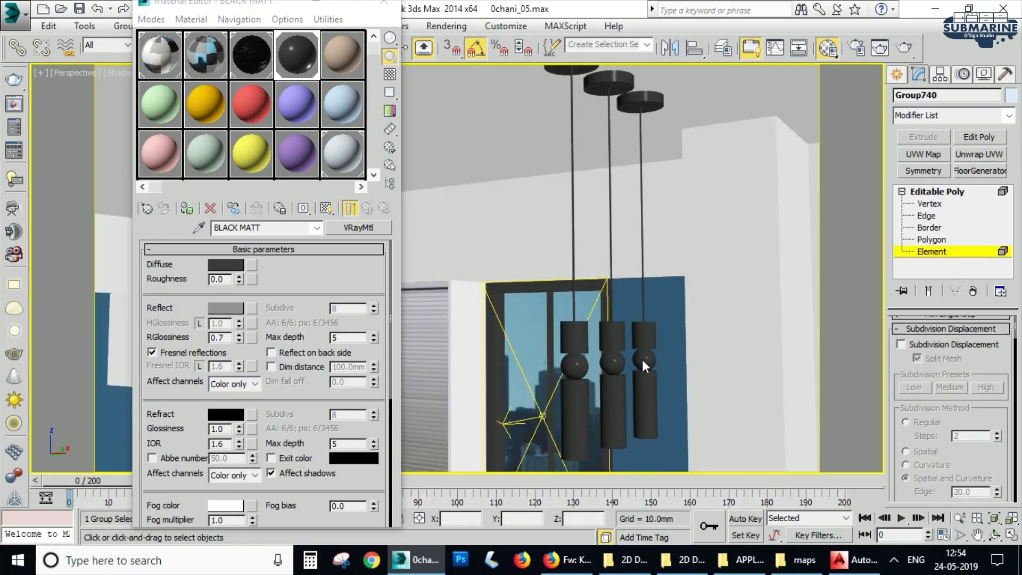
left_click(937, 192)
left_click(644, 391)
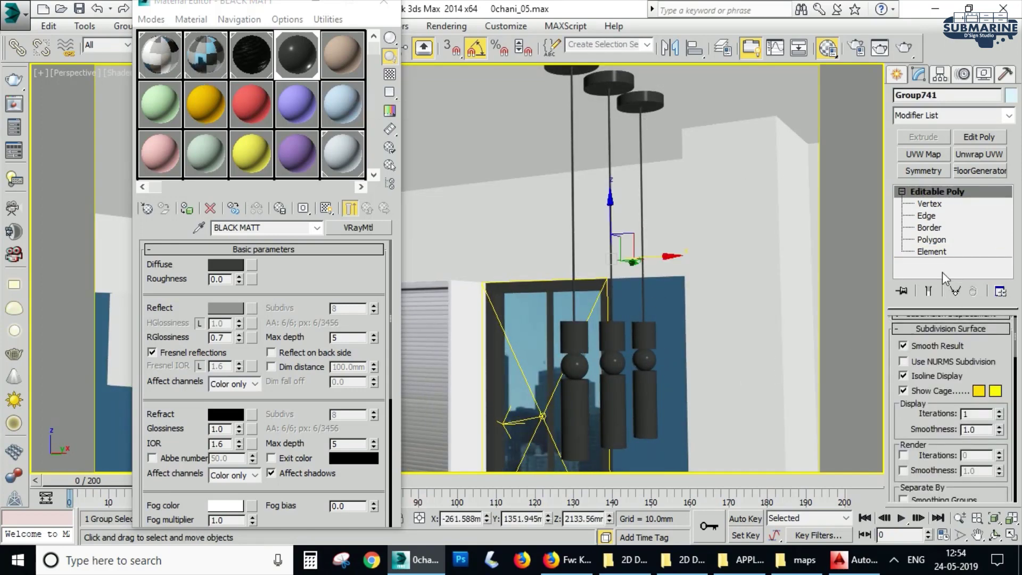
left_click(937, 252)
left_click_drag(662, 359, 602, 372)
left_click_drag(683, 399, 462, 468, "alt")
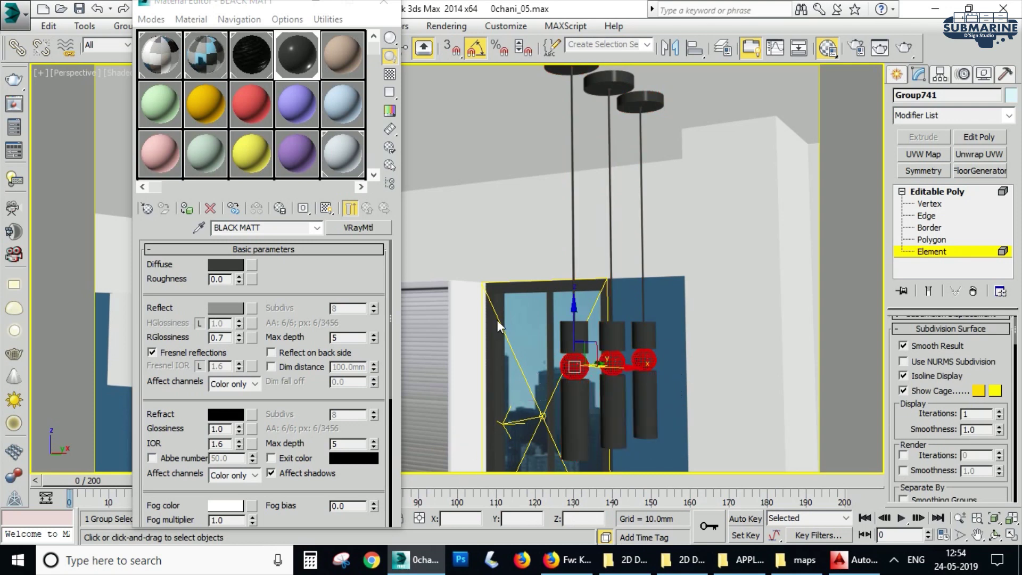
Step: Assign the Multi/Sub-Object Material #323 to the pendant spheres, close the Material Editor, leave element editing and return to the camera view
left_click(160, 55)
left_click(187, 209)
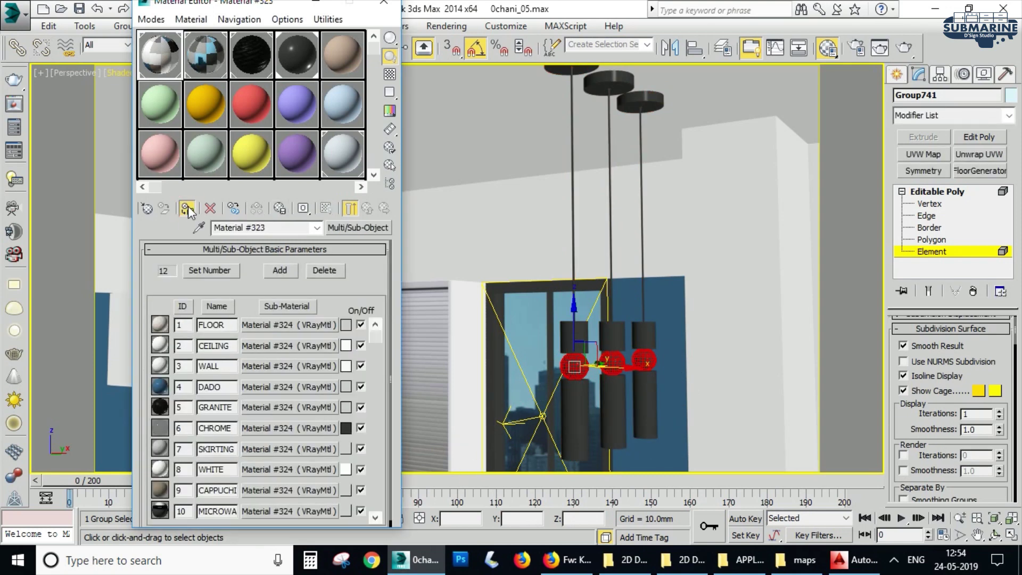
left_click_drag(929, 415, 929, 6)
left_click(949, 192)
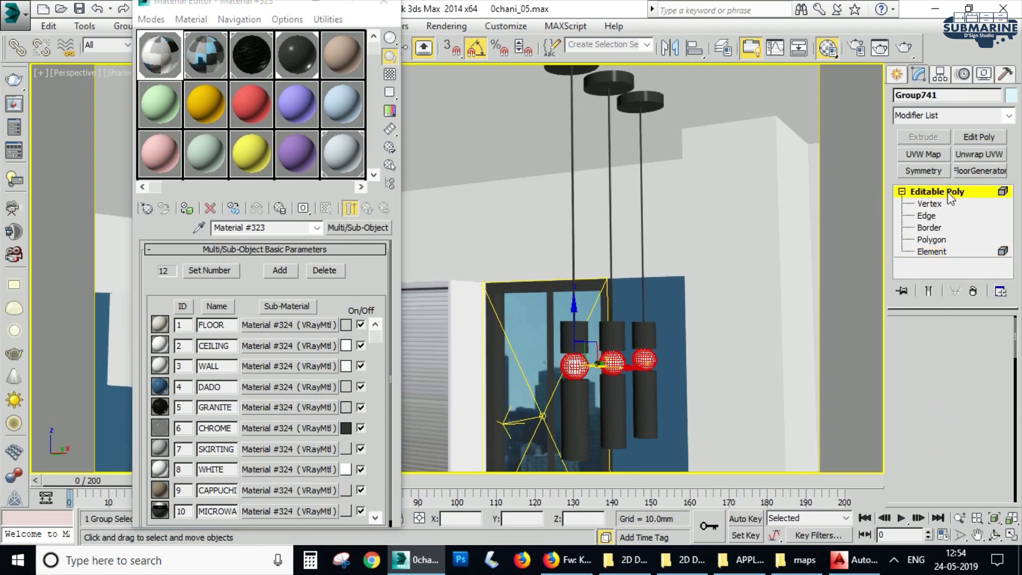
left_click(936, 251)
left_click(168, 59)
left_click(187, 209)
left_click(384, 4)
left_click(942, 192)
key("c")
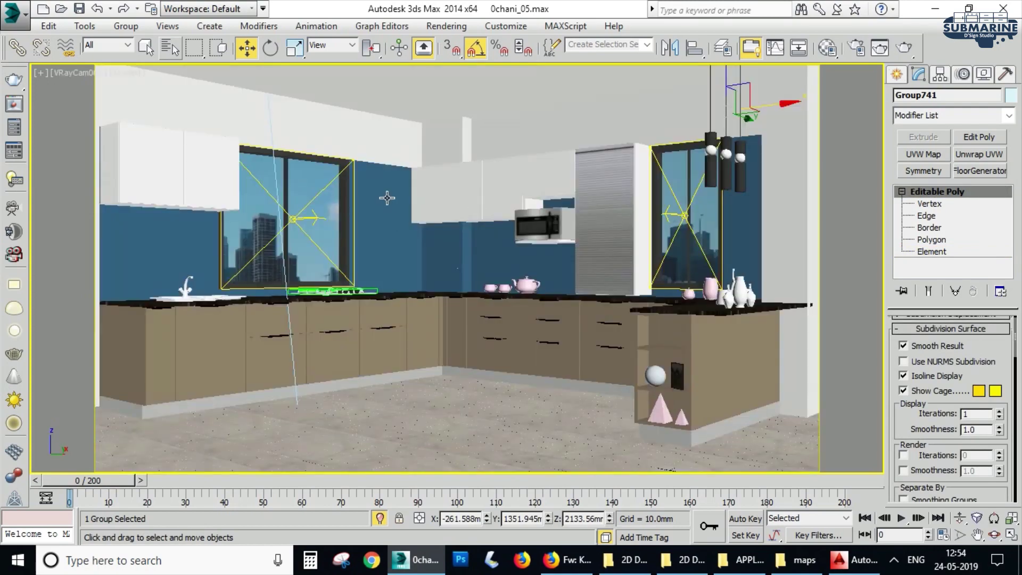
Step: Examine the whole scene in the orthographic views and the cylindrical pendants above the counter in plan
key("alt+w")
left_click(340, 212)
key("z")
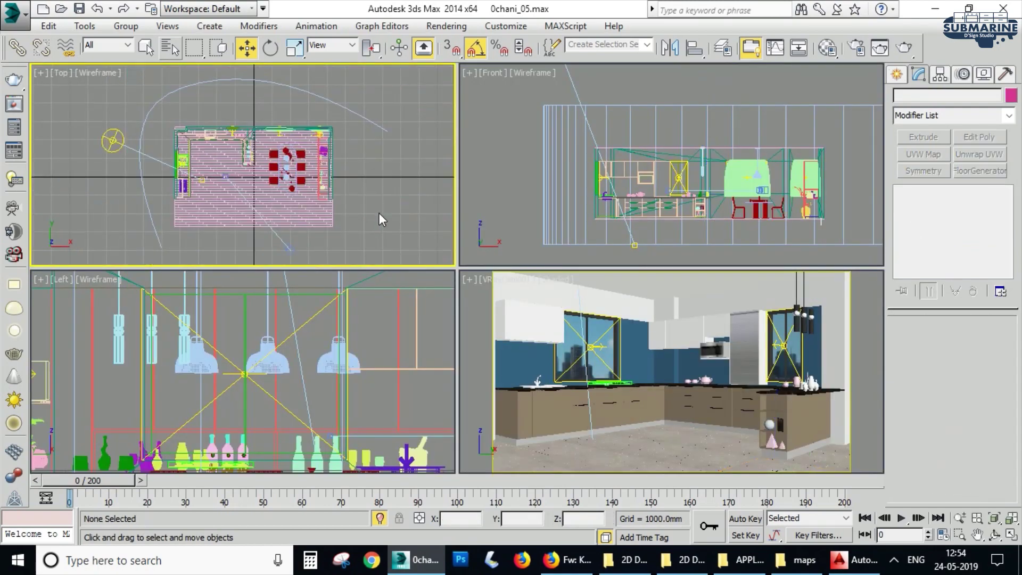
left_click(495, 229)
key("z")
left_click(428, 284)
key("z")
left_click(476, 298)
left_click(815, 185)
left_click(426, 227)
key("alt+w")
scroll(471, 244, "up", 7)
Step: Draw a targeted VRayIES light aimed downwards in the Left view, near the microwave shelf of the wall cabinets
left_click(897, 75)
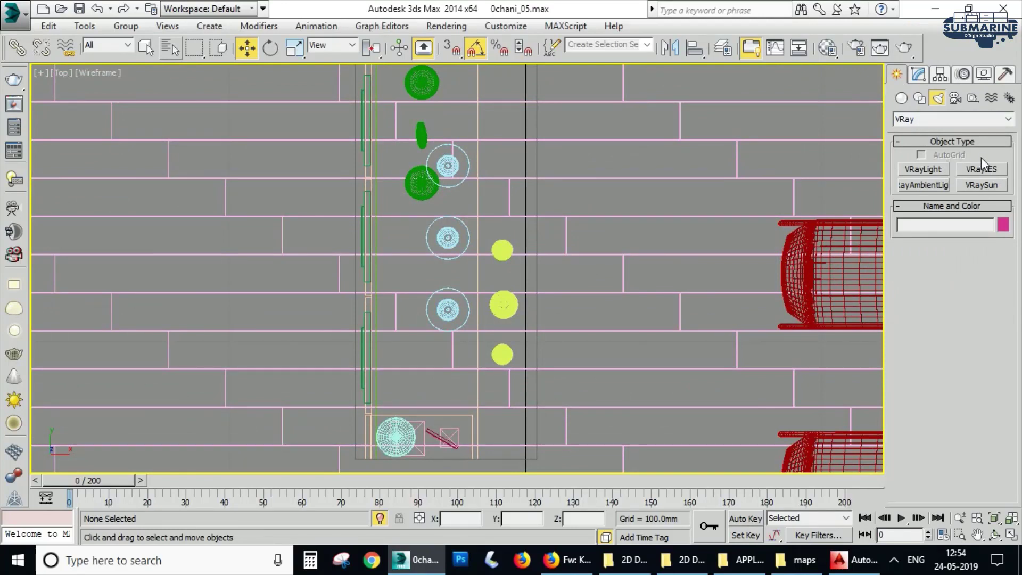
left_click(979, 171)
scroll(426, 238, "down", 4)
key("alt+w")
right_click(298, 341)
key("alt+w")
scroll(354, 298, "up", 9)
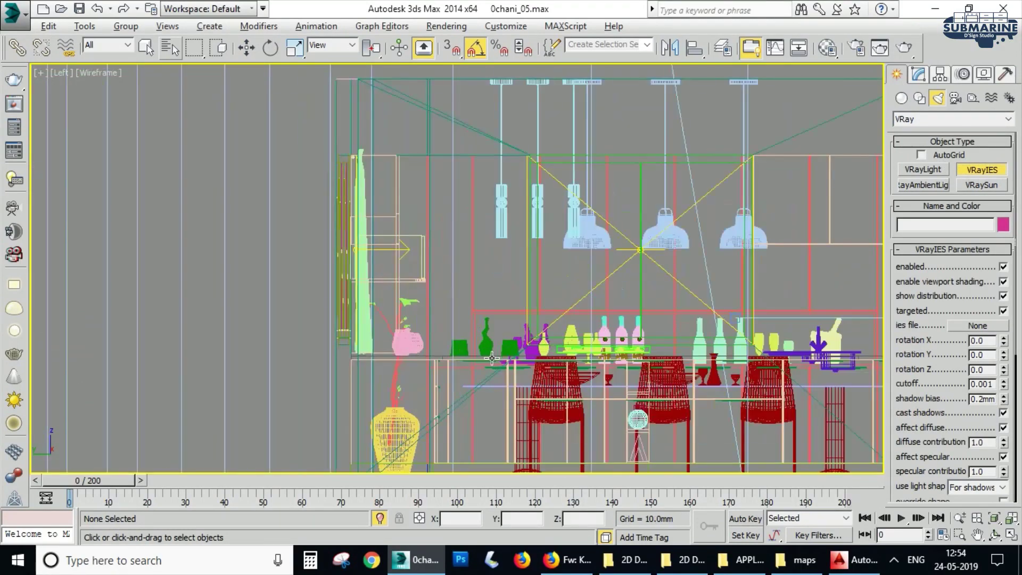
middle_click_drag(455, 319, 507, 410)
scroll(492, 276, "up", 2)
middle_click_drag(532, 296, 612, 381)
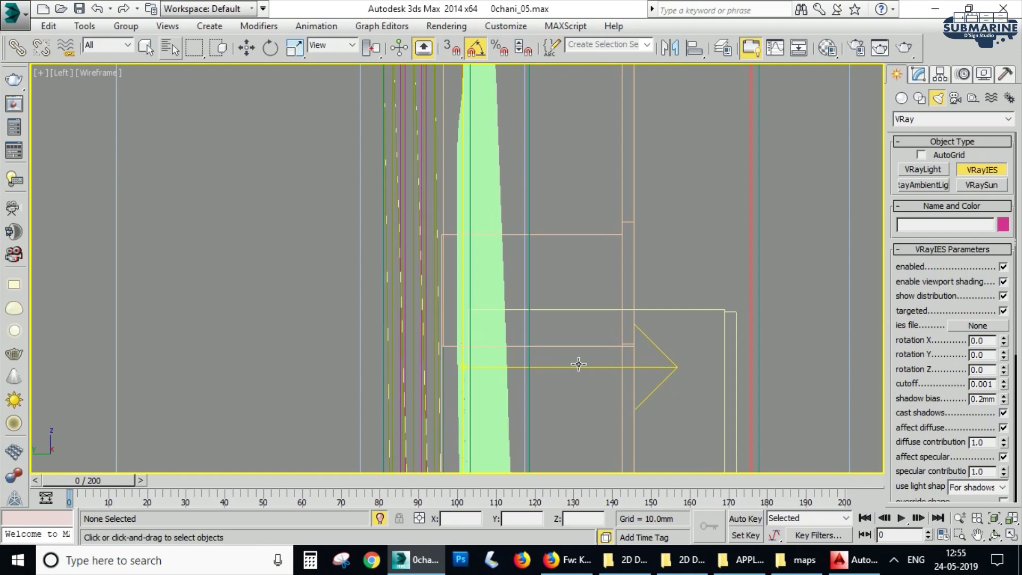
left_click_drag(520, 483, 516, 476)
key("w")
middle_click_drag(605, 381, 627, 280)
scroll(550, 385, "up", 2)
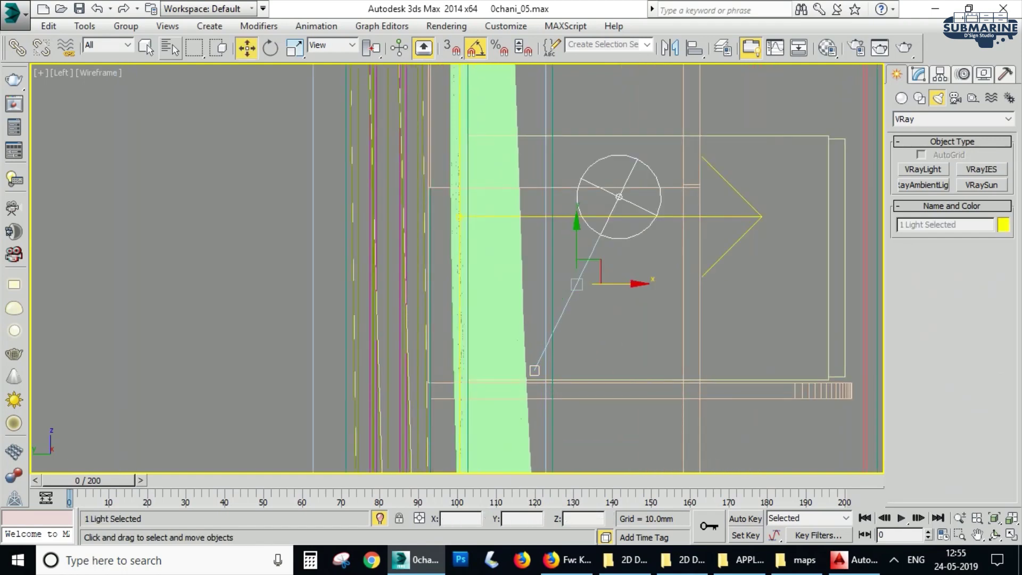
Step: Move the VRayIES light along X in the Top view to the wall cabinets beside the microwave
key("alt+w")
right_click(330, 213)
key("alt+w")
scroll(471, 281, "up", 4)
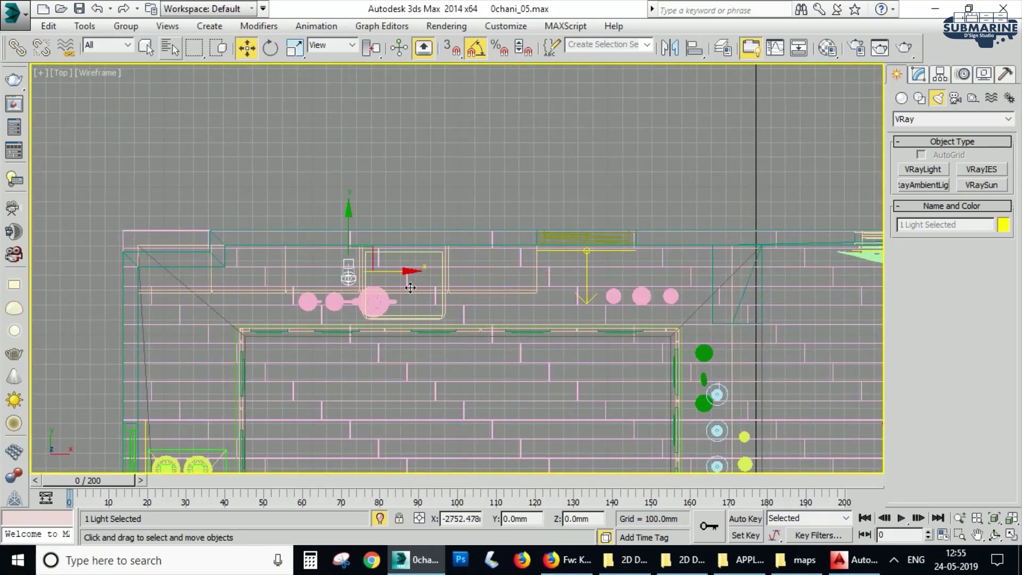
Step: Adjust the VRayIES light beneath the wall cabinets in the Front view and duplicate it along the cabinet run towards the sink
key("alt+w")
right_click(650, 208)
key("alt+w")
key("z")
scroll(514, 230, "down", 2)
left_click_drag(504, 233, 519, 245)
scroll(519, 245, "down", 1)
middle_click_drag(520, 245, 681, 256)
left_click_drag(732, 280, 594, 296, "shift")
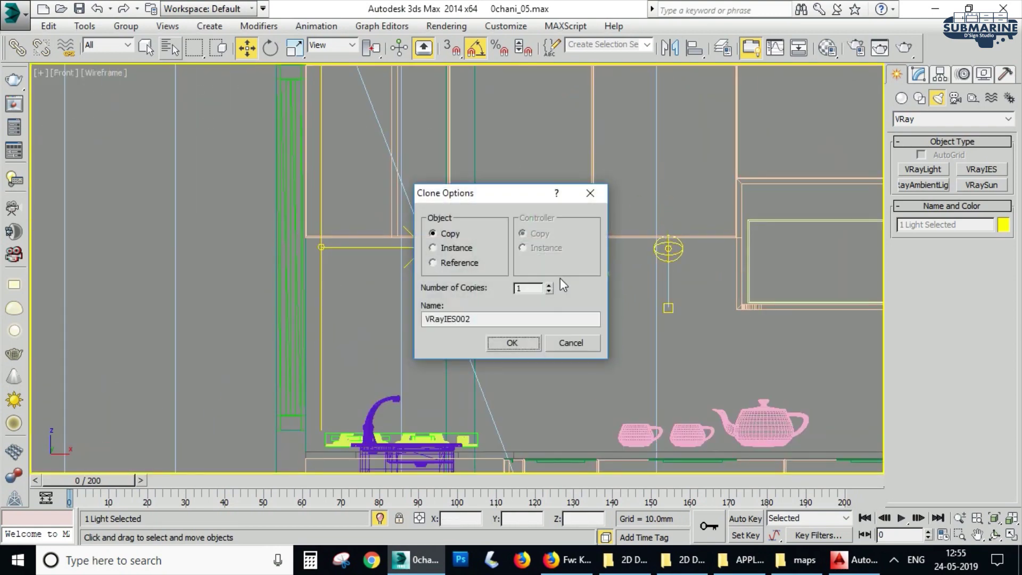
key("Return")
Step: Duplicate the VRayIES light across the room to the display shelf on the dining side
scroll(592, 329, "down", 3)
middle_click_drag(681, 329, 379, 313)
scroll(378, 313, "down", 3)
left_click_drag(607, 322, 595, 322, "shift")
key("Return")
left_click_drag(748, 320, 843, 320)
Step: Group the dining-side VRayIES light with its target, rotate the group towards the wall and place it over the display shelf
key("alt+w")
right_click(397, 210)
key("alt+w")
middle_click_drag(713, 199, 542, 238)
left_click(127, 27)
left_click(147, 45)
left_click(527, 308)
key("e")
left_click_drag(658, 162, 573, 310)
key("w")
middle_click_drag(585, 333, 617, 233)
scroll(615, 233, "up", 2)
left_click_drag(601, 214, 571, 233)
Step: Lower the grouped light in the Front view to the bottles on the display shelf, at a height of about 949 mm
key("alt+w")
right_click(420, 320)
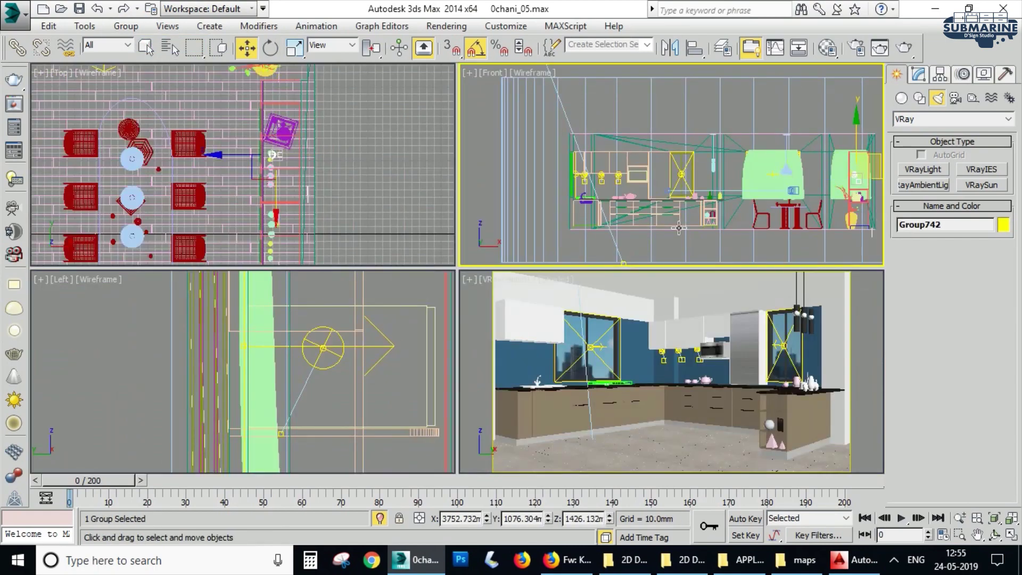
key("alt+w")
key("f")
scroll(620, 224, "down", 7)
middle_click_drag(621, 223, 618, 213)
scroll(614, 225, "up", 5)
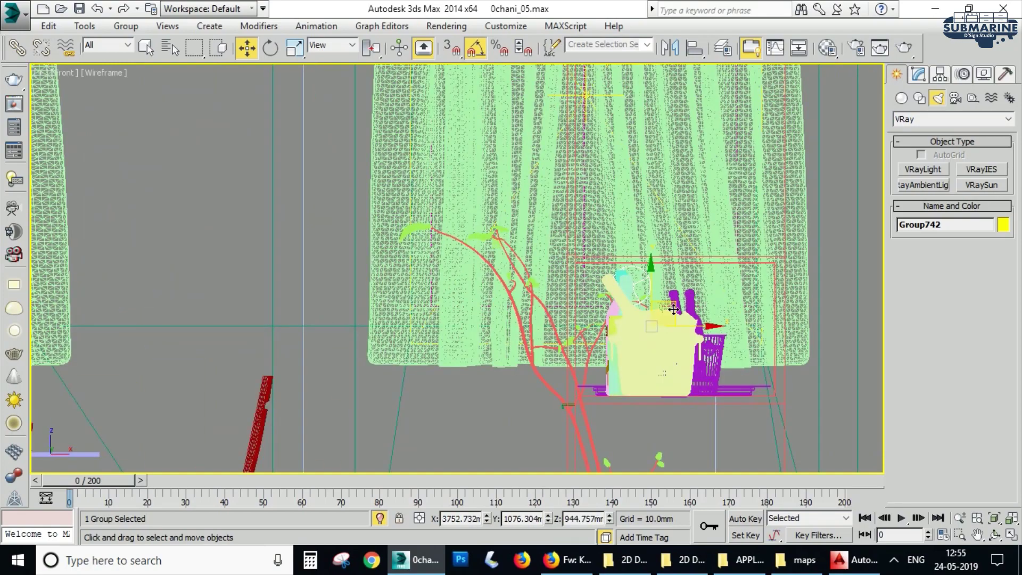
left_click_drag(684, 309, 685, 309)
Step: Duplicate the grouped light once along the display shelf in the Left view
key("t")
scroll(586, 298, "down", 4)
key("c")
key("l")
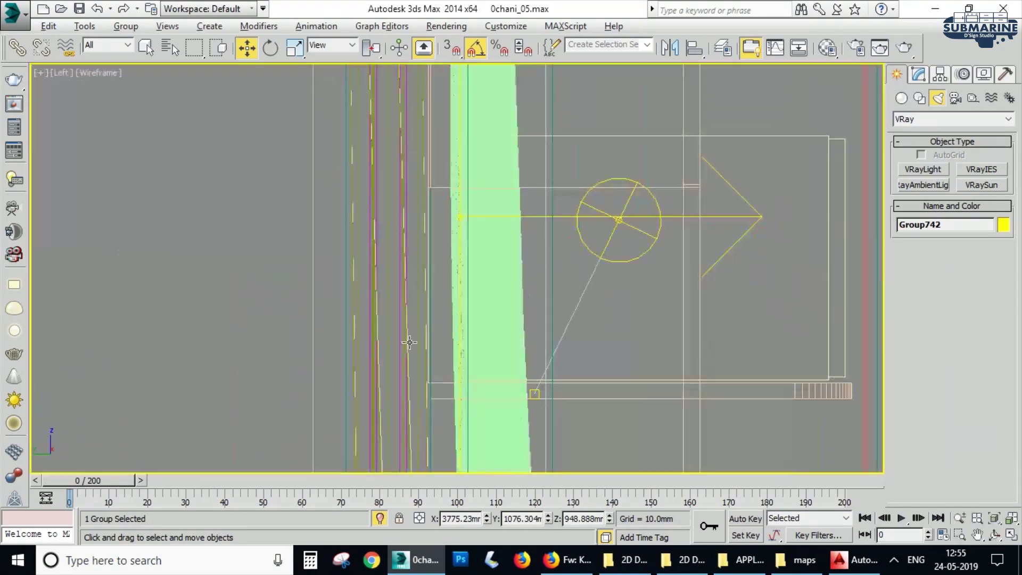
scroll(500, 352, "down", 7)
scroll(511, 340, "up", 3)
scroll(511, 340, "down", 6)
scroll(547, 326, "up", 4)
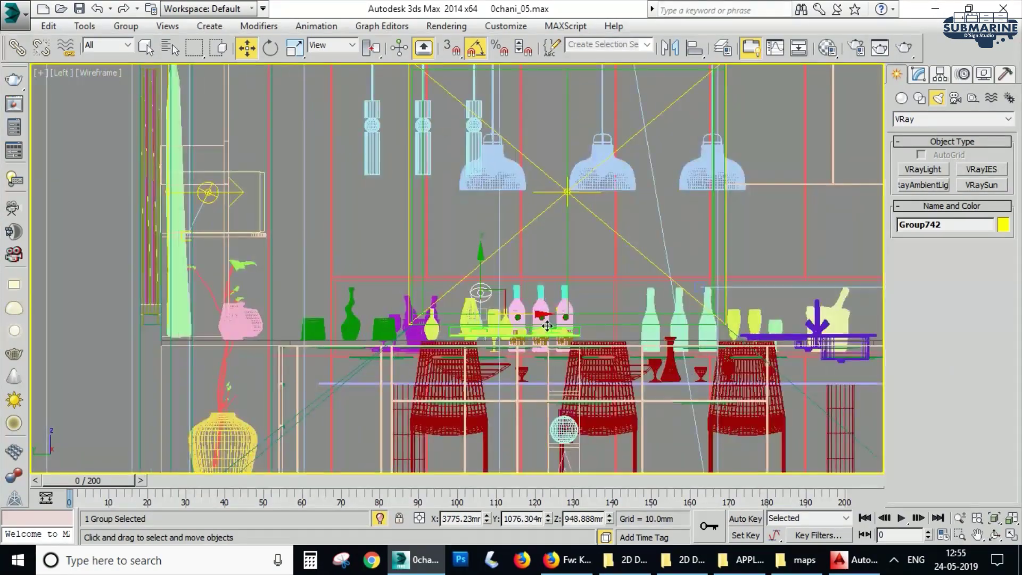
left_click_drag(572, 334, 589, 334, "shift")
key("Return")
Step: Select both grouped lights and duplicate the pair along the rest of the display shelf
left_click(410, 305, "ctrl")
scroll(411, 305, "down", 7)
scroll(450, 308, "up", 5)
left_click_drag(450, 308, 660, 326)
left_click(507, 342)
Step: Select the VRayIES light beside the microwave in the camera view and load an IES profile file into it
key("c")
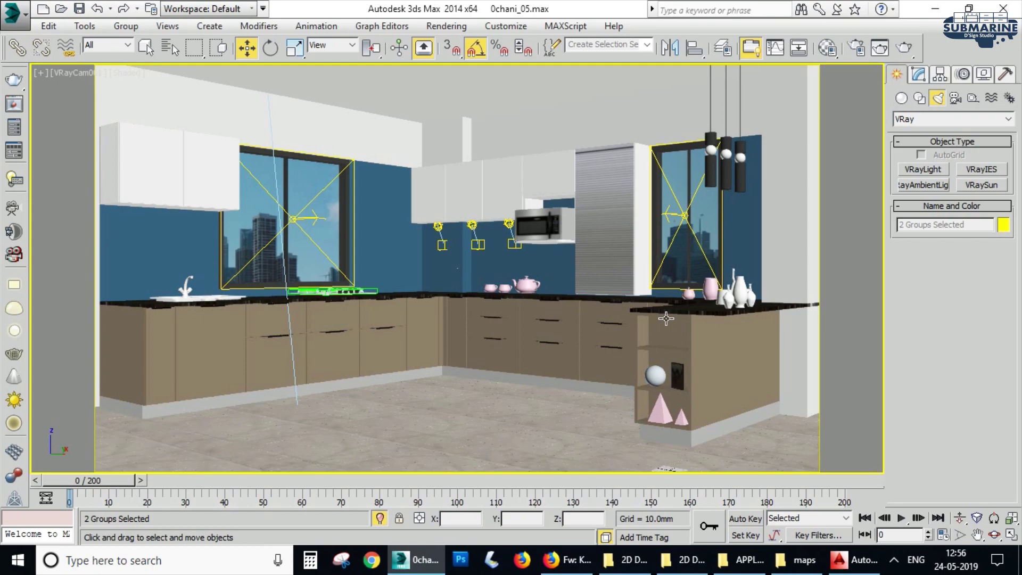
key("F3")
left_click(485, 234)
left_click(484, 240)
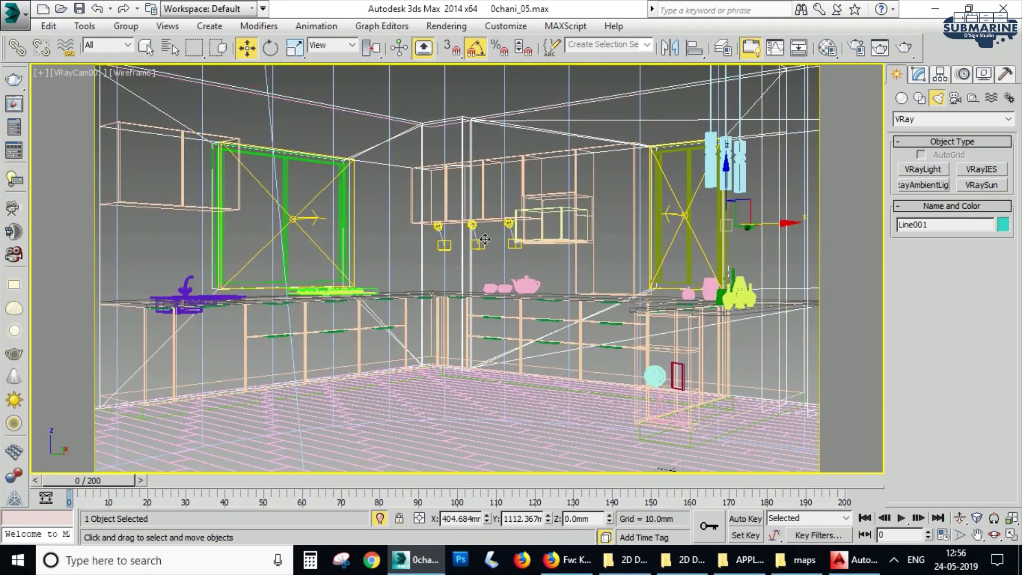
left_click(510, 224)
key("F3")
left_click(920, 76)
left_click(993, 402)
left_click(229, 41)
left_click(178, 109)
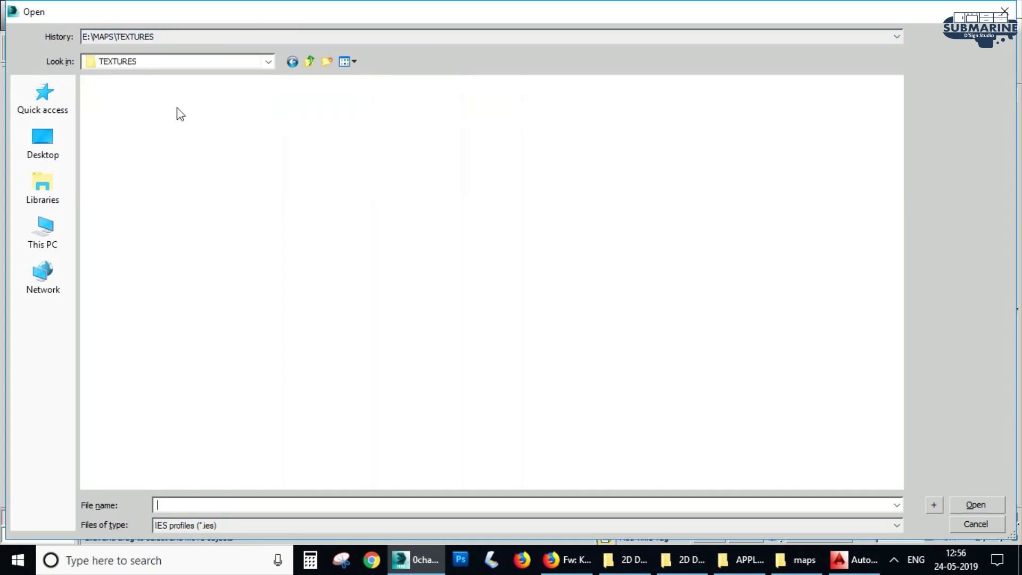
double_click(274, 125)
double_click(125, 113)
double_click(105, 100)
double_click(105, 101)
scroll(986, 441, "down", 10)
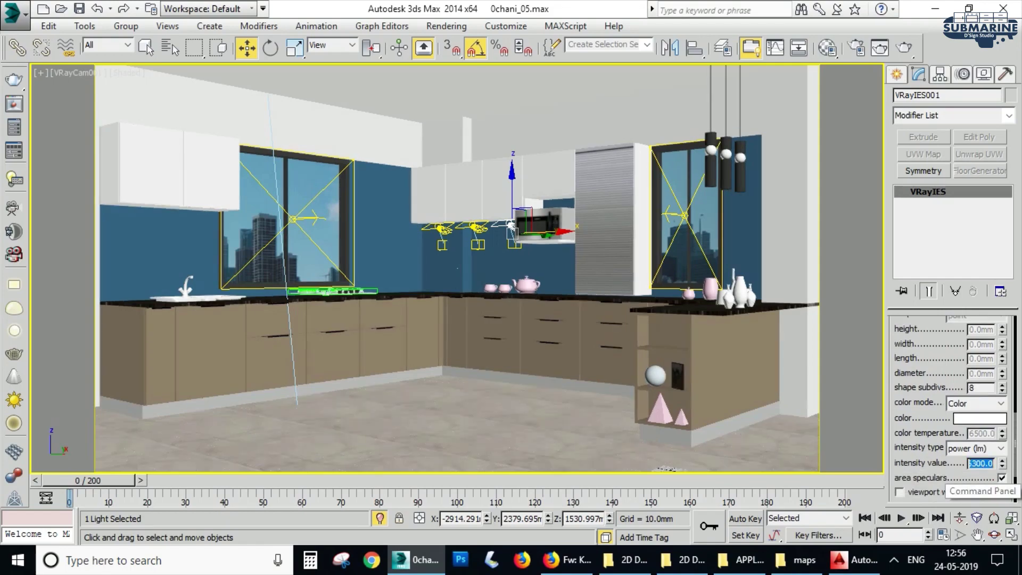
Step: Create a free photometric light in the Top view at the rearmost cylindrical pendant above the counter
key("alt+w")
left_click(337, 193)
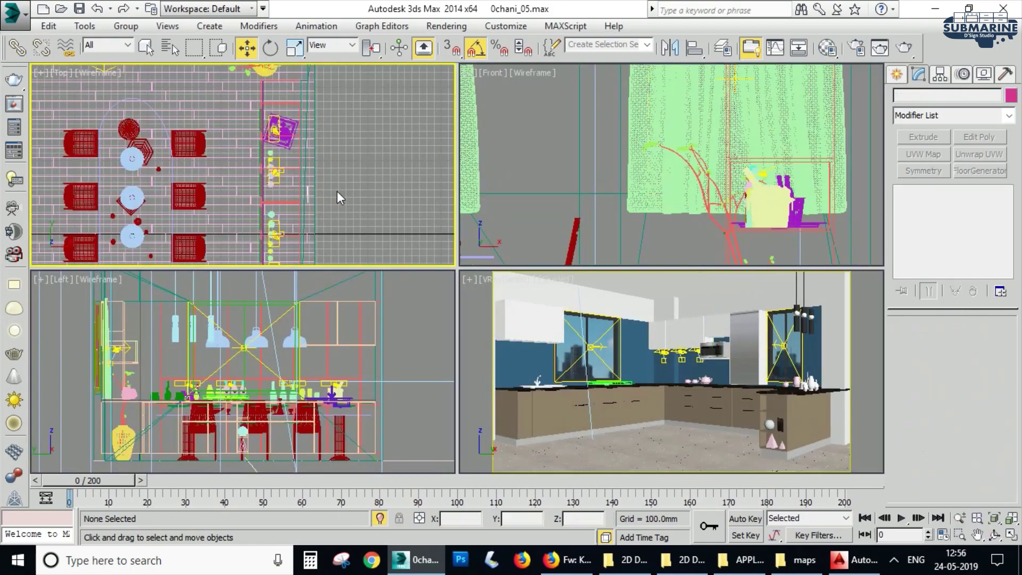
key("alt+w")
scroll(500, 245, "down", 8)
scroll(484, 230, "up", 8)
left_click(897, 74)
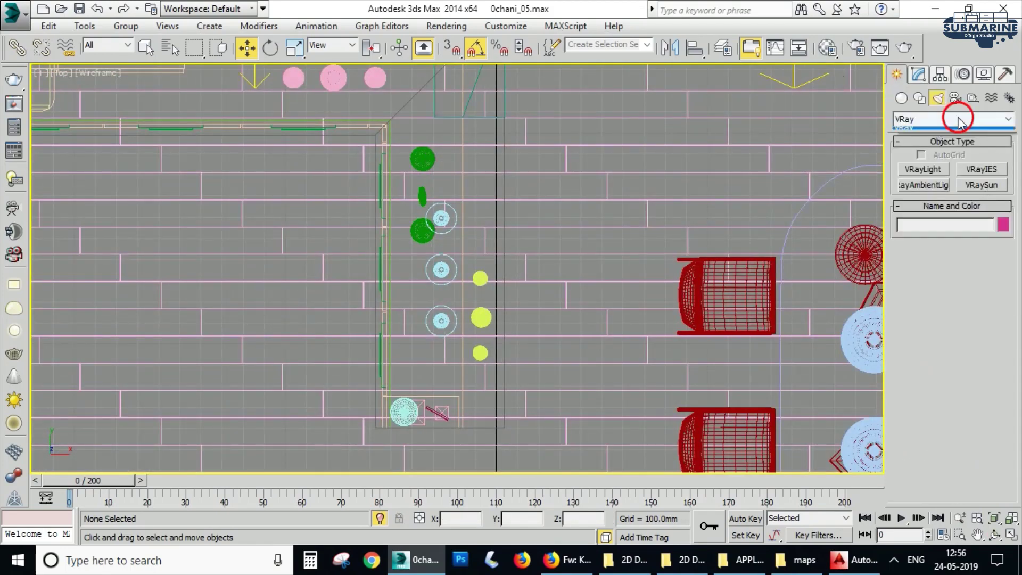
left_click(952, 133)
left_click(975, 170)
scroll(440, 224, "up", 4)
left_click(443, 216)
Step: Raise the photometric light to just below the pendant's lower end, at about 1600 mm, and set its emitting shape to Point
key("f")
scroll(694, 199, "down", 10)
key("w")
scroll(592, 212, "up", 7)
left_click_drag(633, 136, 625, 146)
scroll(621, 146, "up", 6)
left_click_drag(625, 245, 630, 221)
left_click(918, 76)
left_click(961, 342)
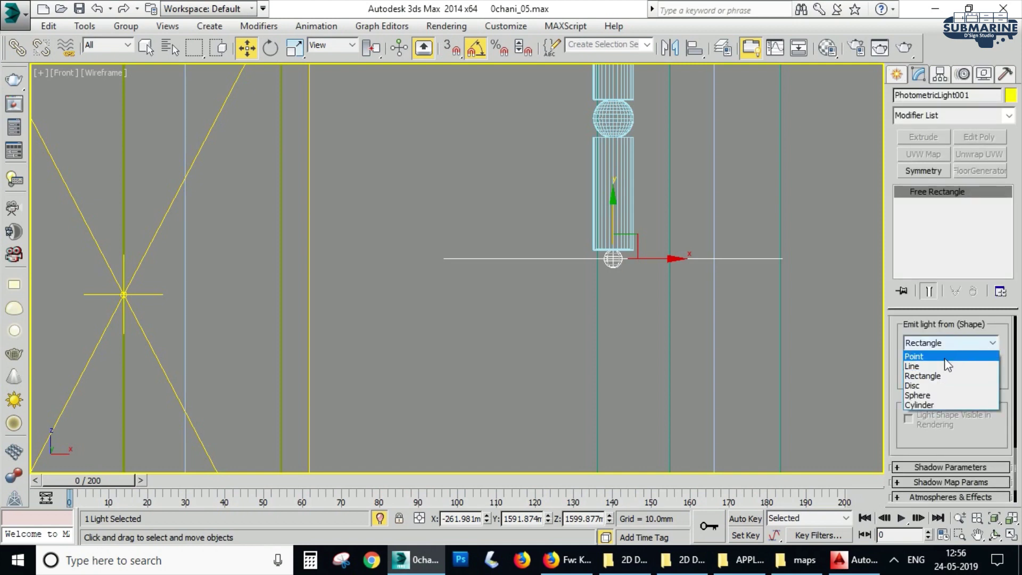
left_click(952, 356)
Step: Duplicate the photometric light to the other two cylindrical pendants above the counter
key("alt+w")
middle_click(318, 208)
key("alt+w")
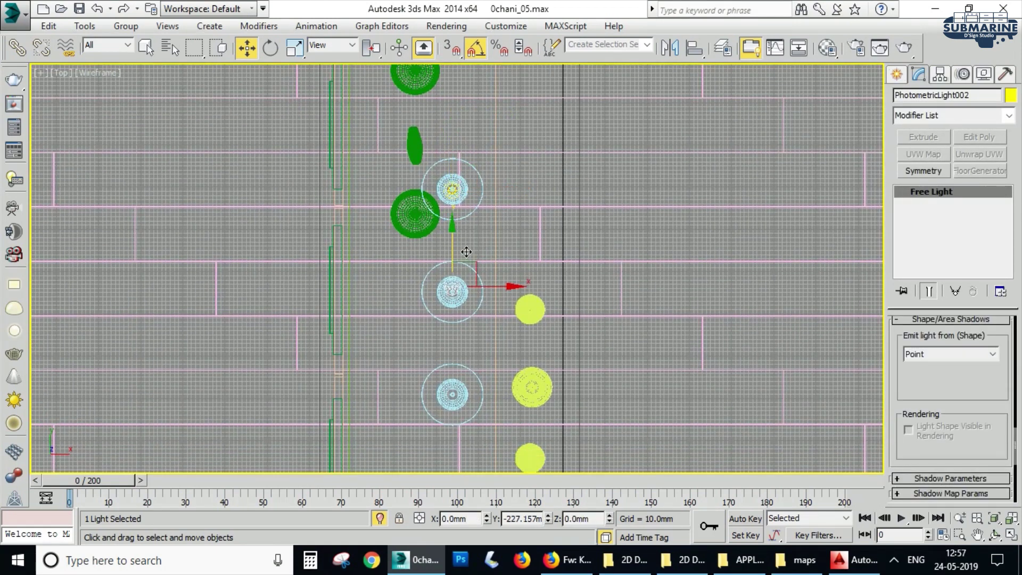
left_click_drag(464, 247, 498, 310, "shift")
left_click(537, 337)
Step: Duplicate one photometric light across to the dining table, near the dome pendant lamps
scroll(538, 336, "down", 4)
middle_click_drag(627, 317, 470, 228)
mouse_move(377, 267)
left_mouse_down("shift")
mouse_move(813, 209)
mouse_move(801, 201)
left_mouse_up("shift")
left_click(512, 344)
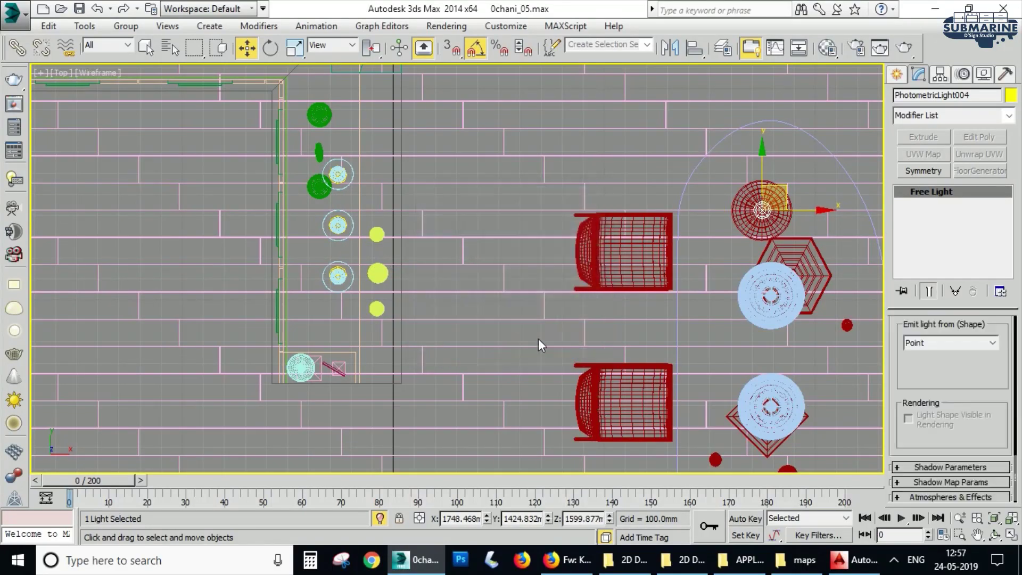
Step: Align the photometric light with the dome pendants' centre line, at X about 1790 mm and a height of about 1592 mm
key("alt+w")
middle_click(742, 236)
key("alt+w")
key("z")
scroll(679, 242, "down", 3)
scroll(563, 239, "up", 5)
left_click_drag(566, 264, 586, 269)
key("ctrl+z")
key("ctrl+z")
key("alt+w")
middle_click(421, 234)
key("alt+w")
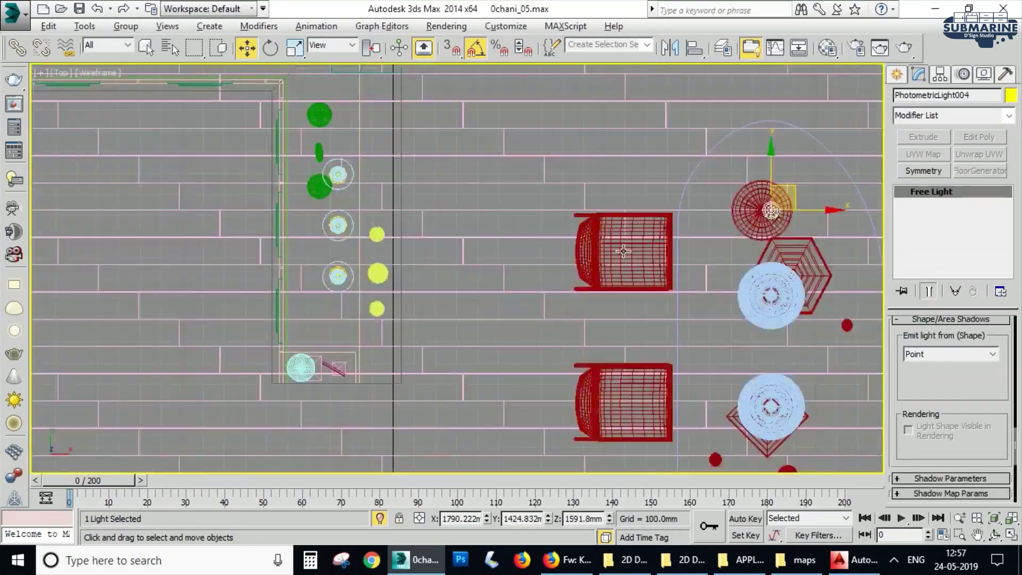
Step: Duplicate the photometric light along the dining table to the first two dome pendants
middle_click_drag(823, 251, 747, 217)
left_click_drag(717, 172, 715, 365, "shift")
left_click(514, 344)
left_click(515, 343)
scroll(695, 291, "down", 2)
middle_click_drag(698, 290, 701, 189)
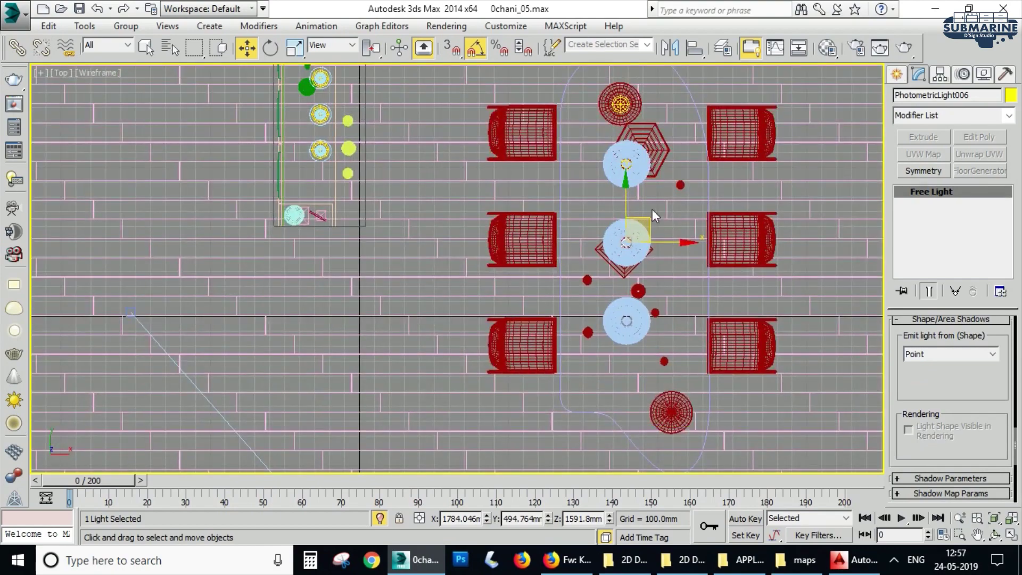
Step: Delete the original photometric light lying beyond the first dome pendant
scroll(625, 104, "up", 6)
left_click(618, 115)
key("Delete")
Step: Duplicate the middle dome pendant's photometric light to the third dome pendant as an instance
middle_click_drag(666, 461, 647, 245)
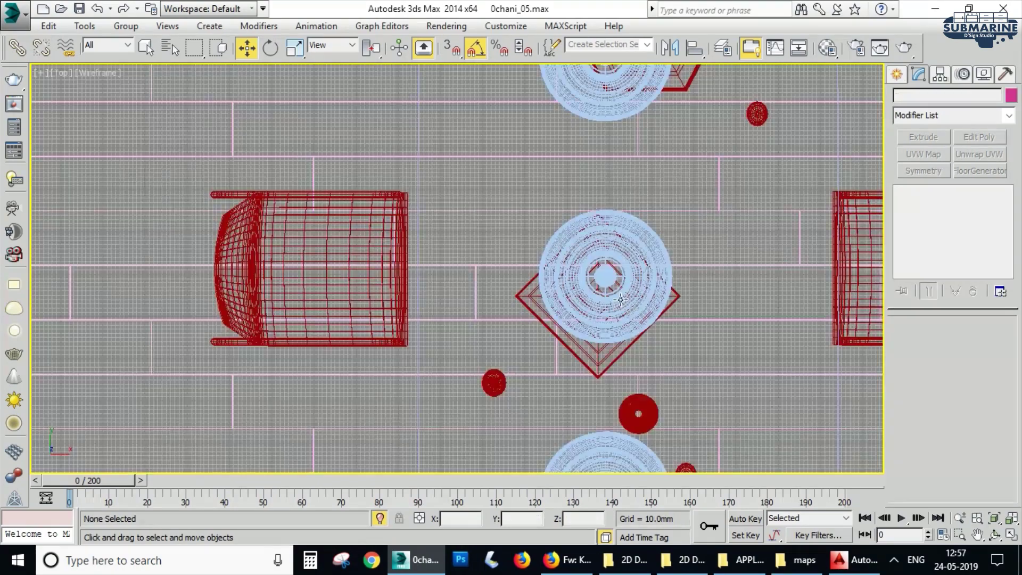
scroll(617, 283, "up", 6)
left_click(558, 264)
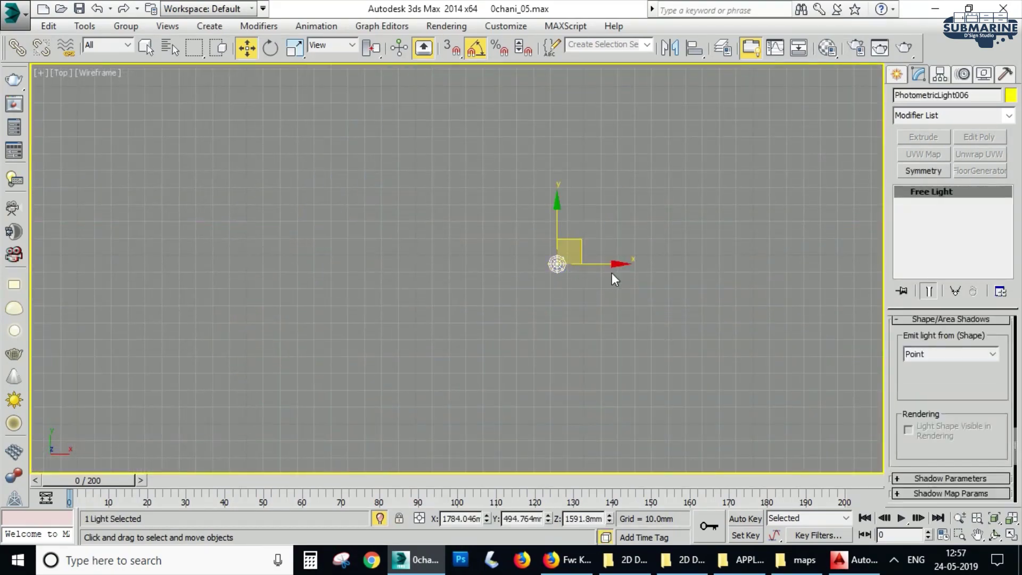
scroll(616, 273, "down", 6)
middle_click_drag(615, 274, 616, 207)
left_click_drag(620, 204, 640, 364, "shift")
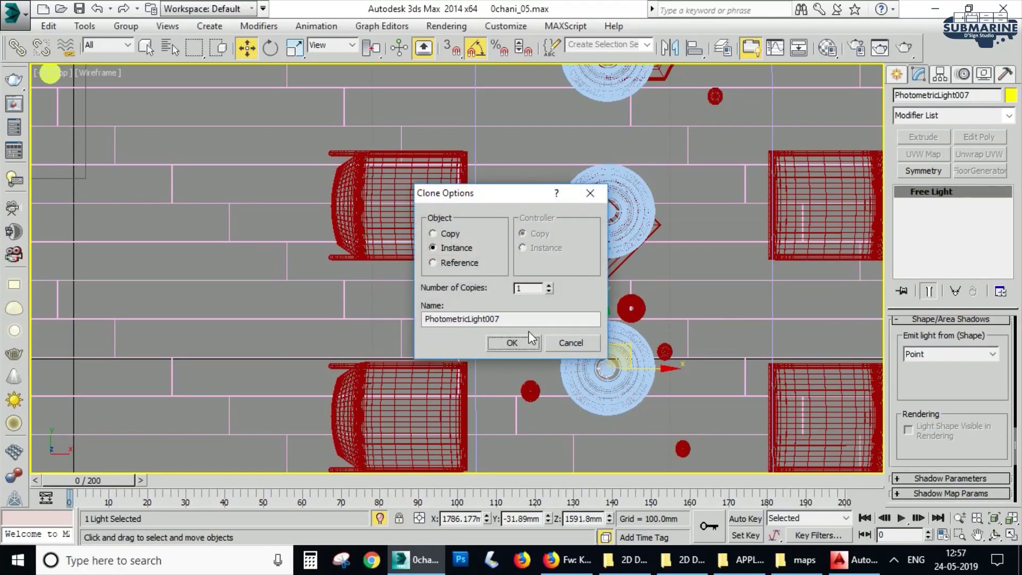
left_click(518, 342)
Step: Set the photometric light's intensity to 8 lm and its shadow type to VRayShadow
key("alt+w")
right_click(662, 356)
key("alt+w")
scroll(984, 386, "down", 5)
left_click_drag(984, 386, 983, 482)
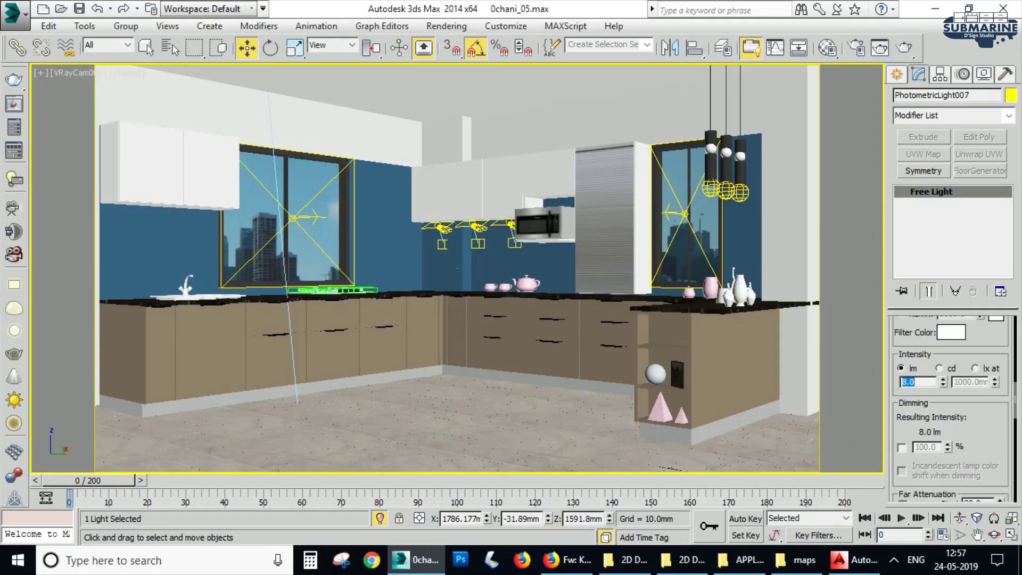
scroll(989, 466, "up", 5)
left_click(948, 416)
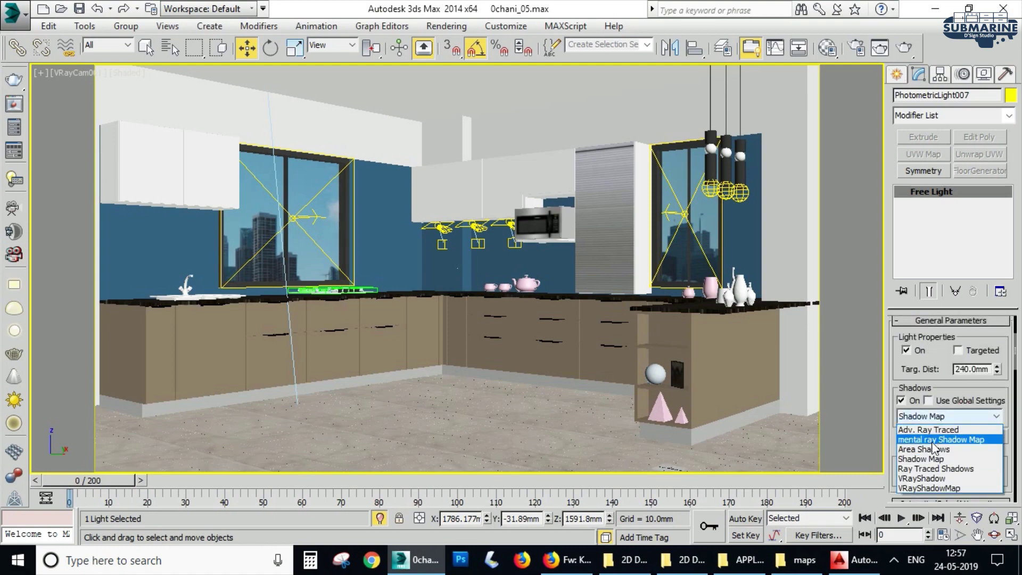
left_click(937, 478)
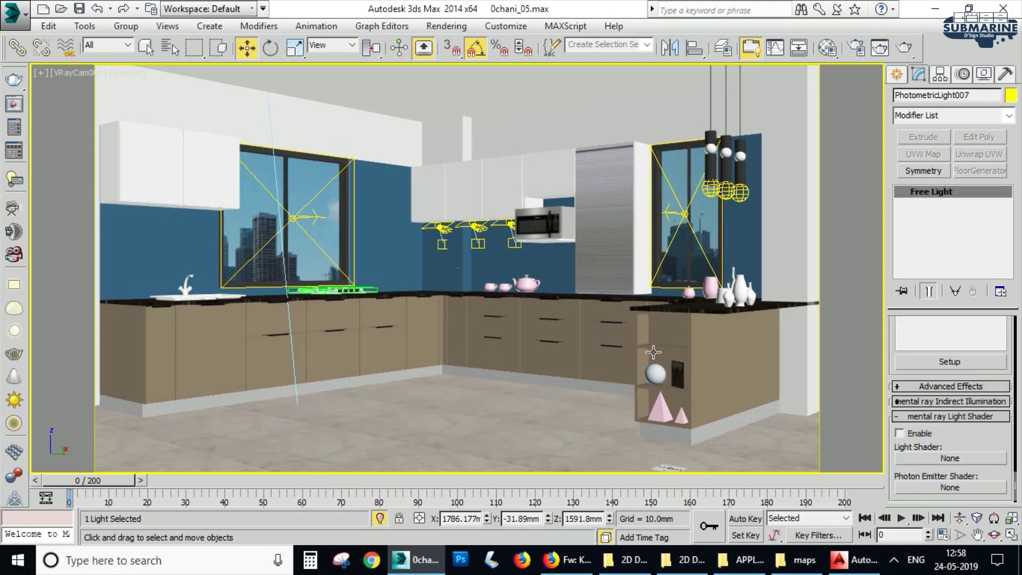
Step: Deselect the light, save the scene and make a test render of the camera view
key("alt+w")
left_click(383, 170)
key("z")
right_click(640, 373)
key("alt+w")
key("ctrl+s")
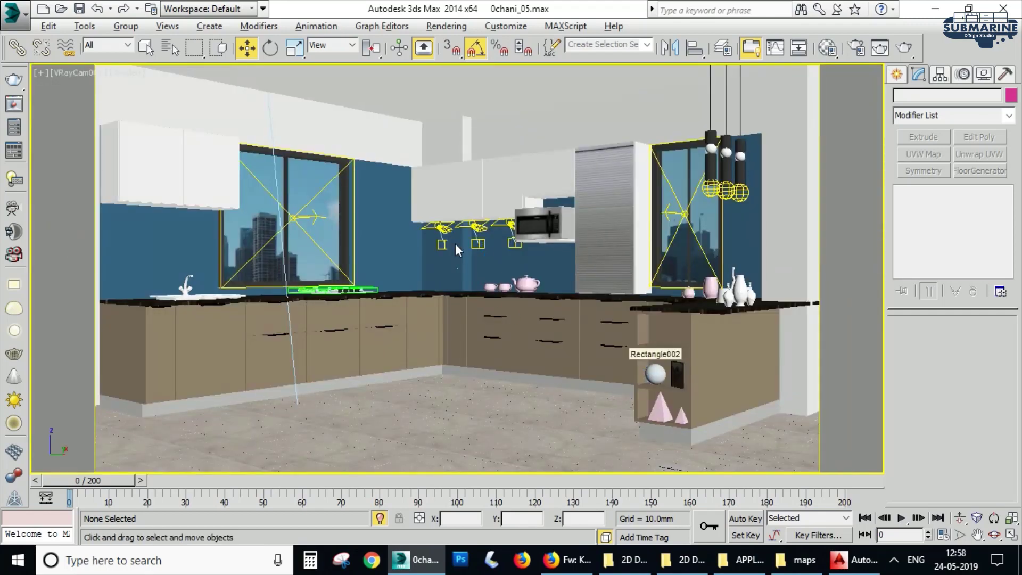
left_click(443, 27)
left_click(458, 45)
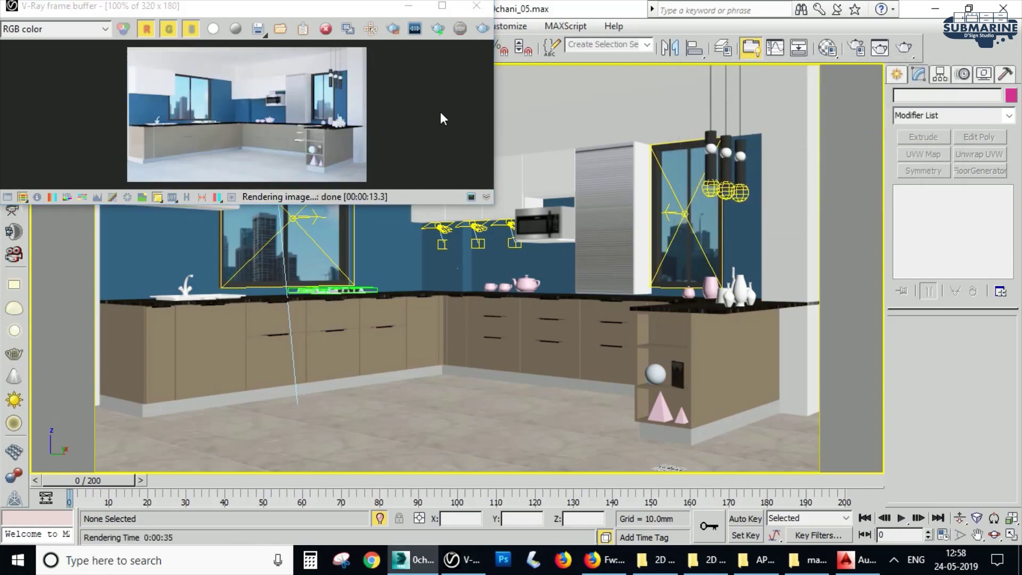
left_click(476, 6)
Step: Set the intensity of the photometric light at the cylindrical pendants to 60 lm
key("F3")
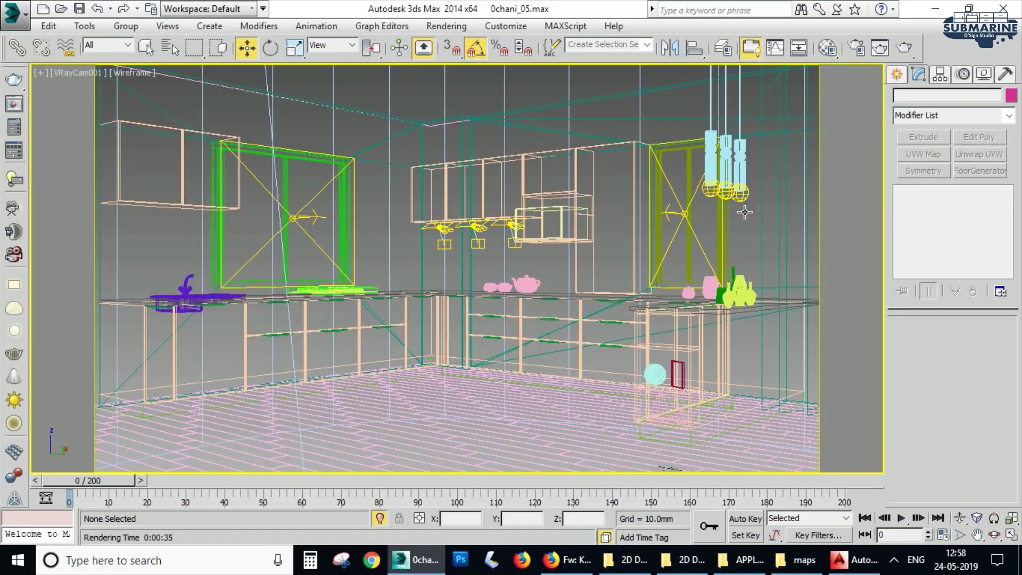
left_click(741, 200)
key("F3")
left_click_drag(981, 447, 980, 493)
scroll(979, 493, "up", 5)
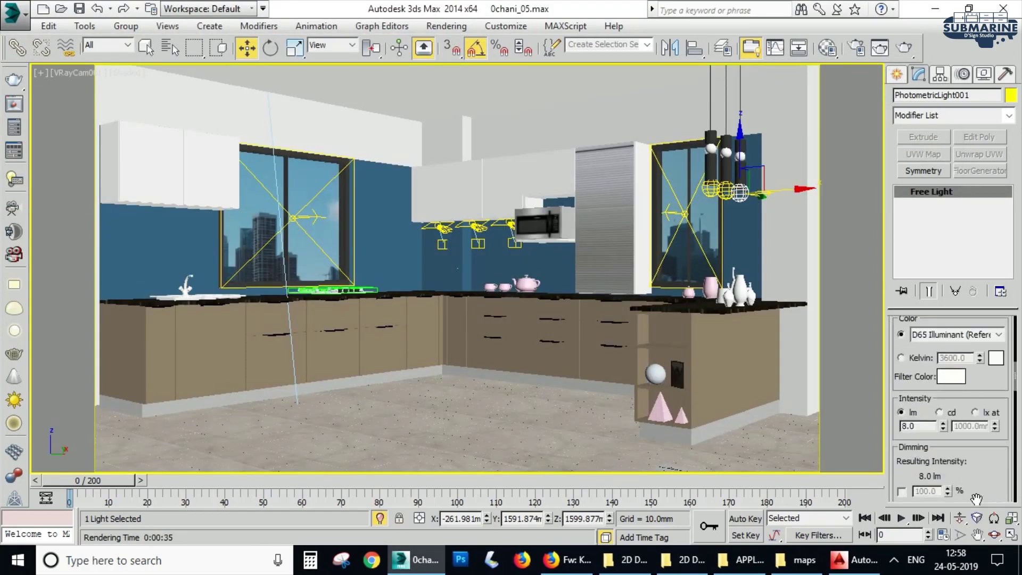
Step: Set the intensity value of the under-cabinet VRayIES light beside the microwave to 600
key("F3")
left_click(514, 226)
left_click(510, 225)
key("F3")
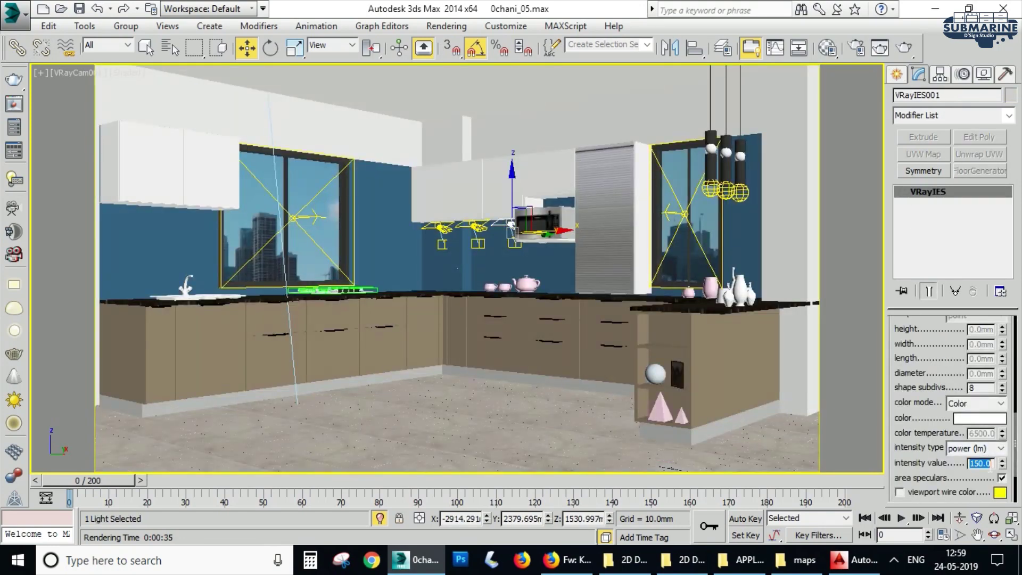
Step: Set the dado material's reflection glossiness to 0.7 and make another test render of the camera view
key("m")
left_click(291, 387)
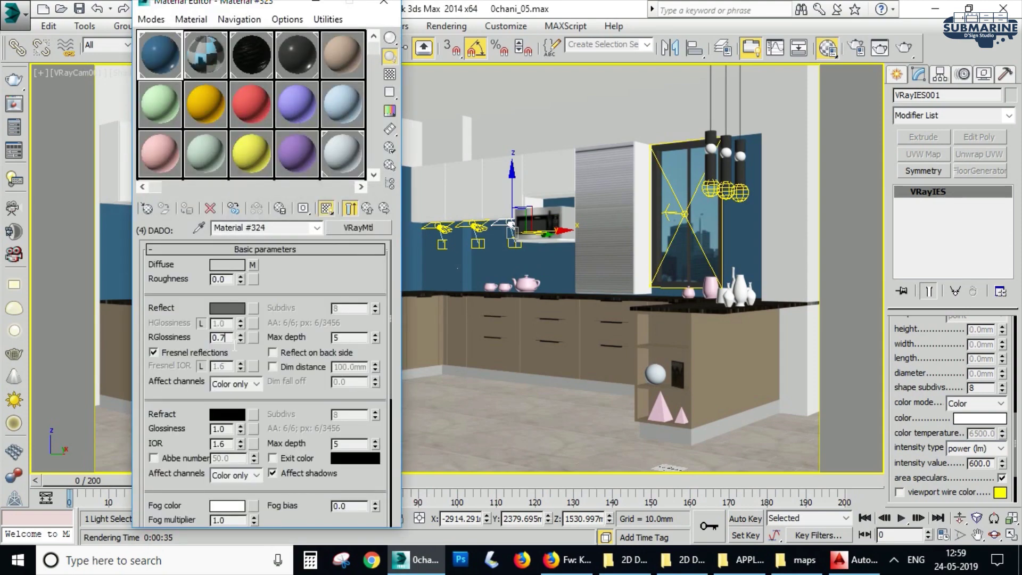
left_click(379, 2)
key("shift+q")
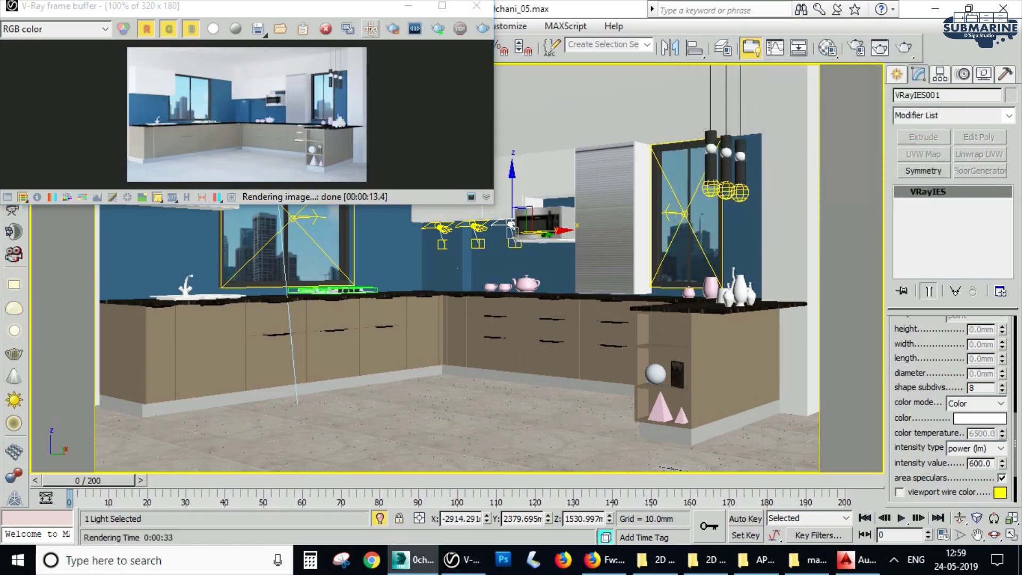
left_click(479, 11)
Step: Move the two under-cabinet VRayIES lights nearest the microwave, with their targets, toward the wall to Y about 2428 mm
left_click(490, 239, "ctrl")
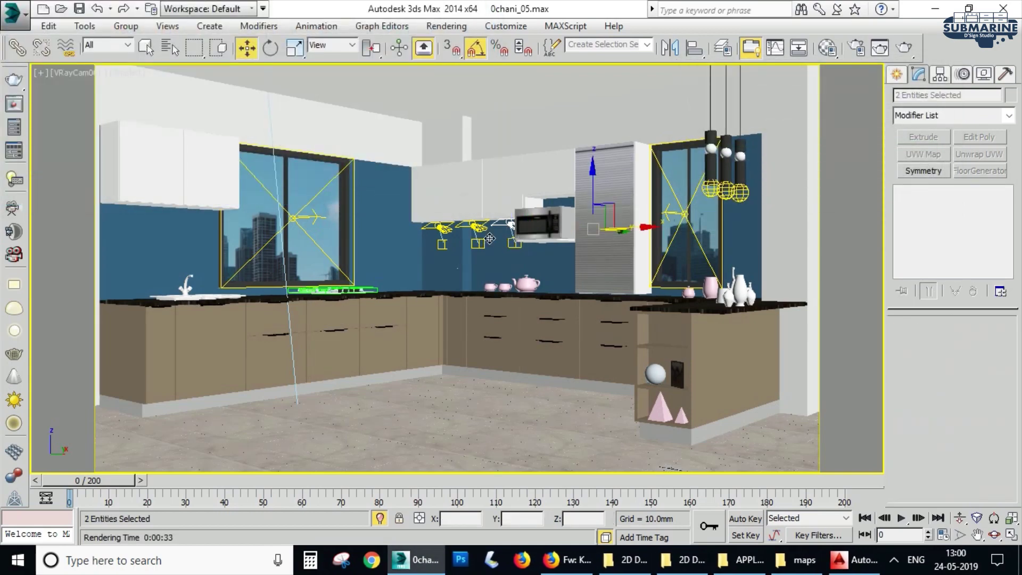
key("alt+w")
right_click(339, 346)
key("z")
key("alt+w")
scroll(226, 257, "up", 8)
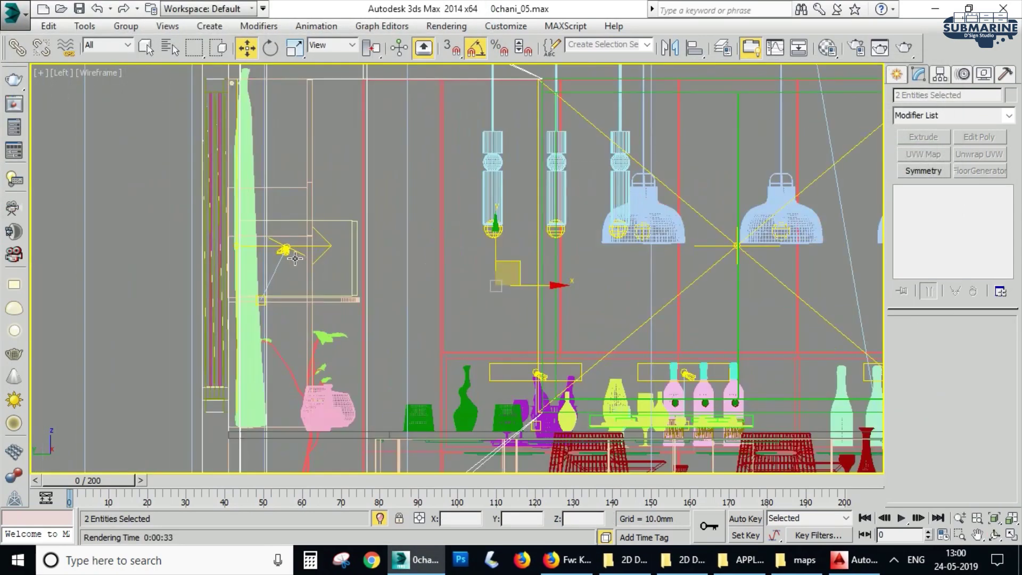
key("shift+g")
left_click_drag(422, 219, 434, 255)
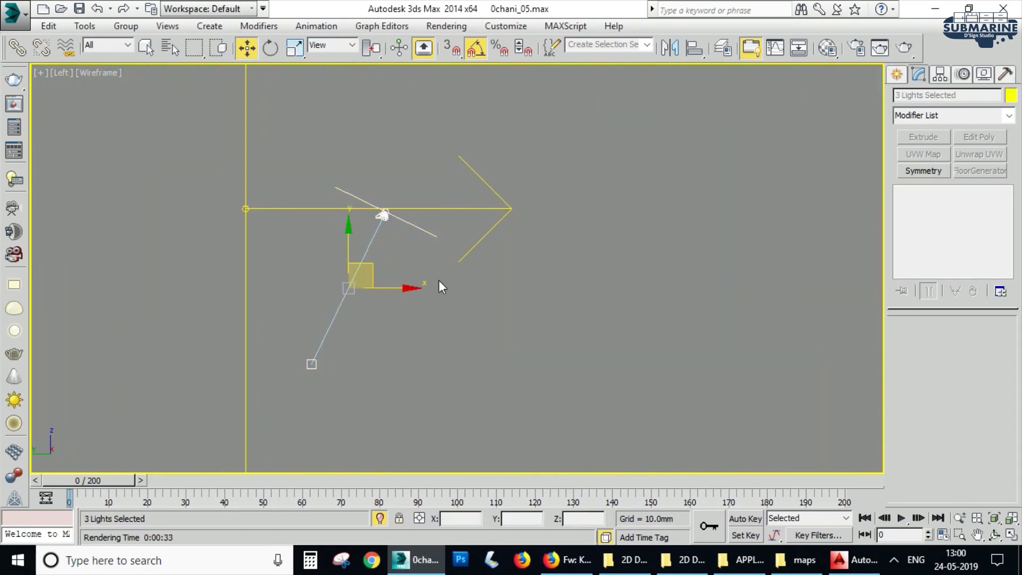
key("alt+w")
right_click(475, 253)
key("alt+w")
scroll(485, 375, "up", 8)
left_click_drag(124, 300, 85, 357, "alt")
key("alt+w")
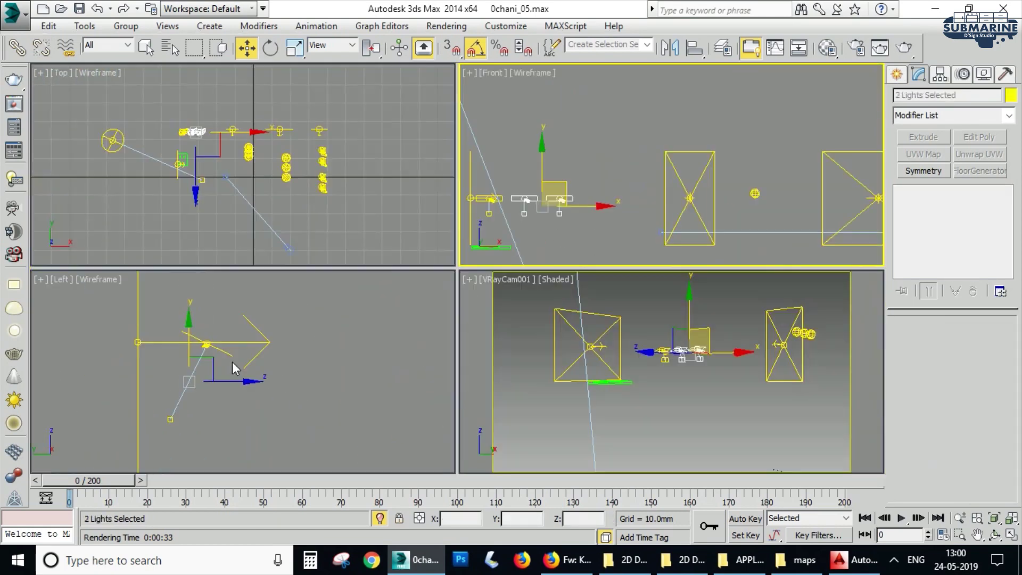
right_click(233, 362)
key("alt+w")
key("shift+g")
left_click_drag(415, 300, 382, 299, "shift")
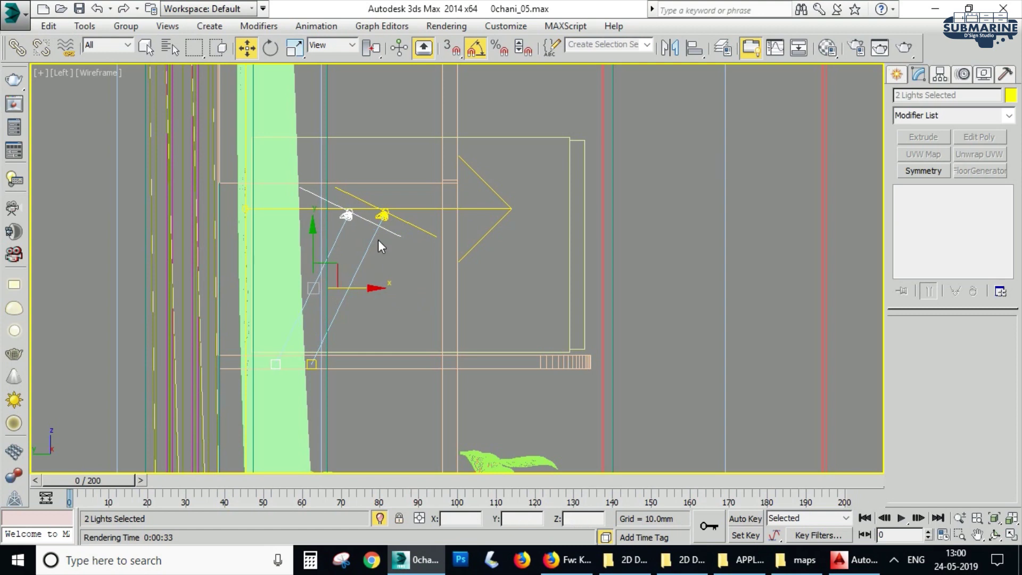
Step: Set the intensity value of the remaining under-cabinet VRayIES light to 1500 and deselect it
left_click(418, 227)
scroll(945, 441, "down", 4)
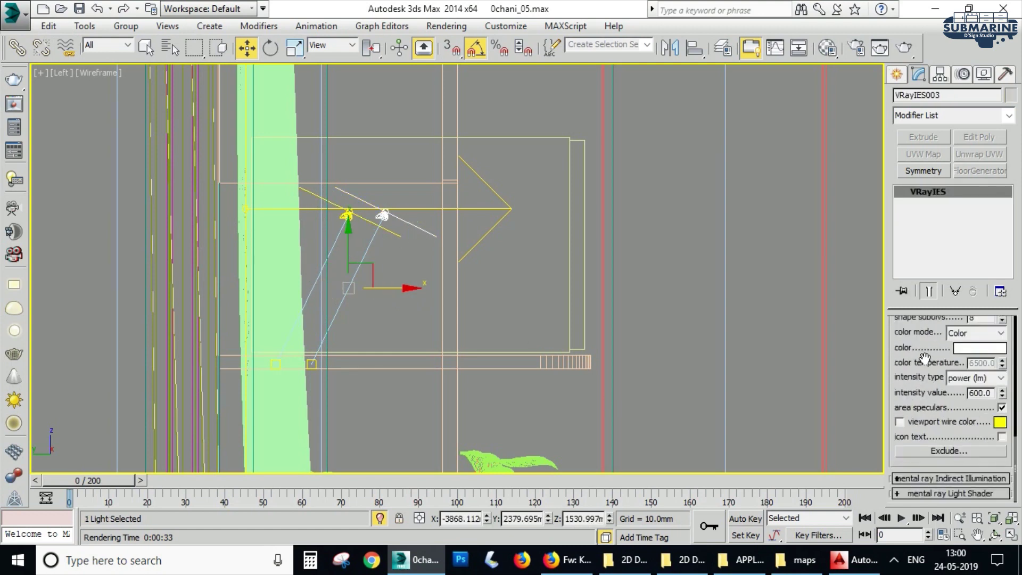
left_click_drag(993, 393, 969, 393)
left_click(685, 319)
key("alt+w")
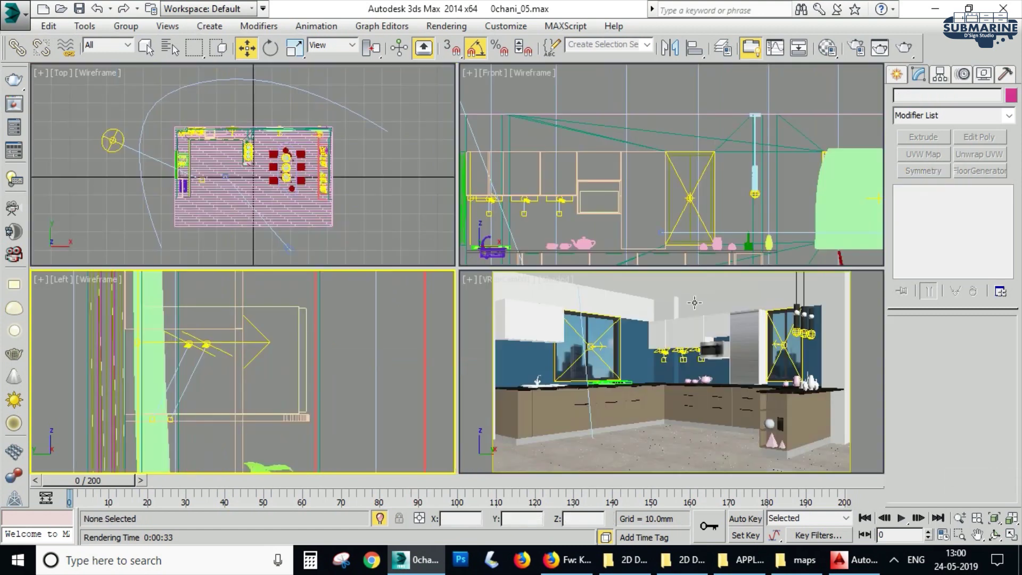
Step: Set the intensity of the cylindrical pendant's photometric light to 260 lm in the Front view
left_click(699, 260)
key("alt+w")
left_click(510, 354)
scroll(631, 336, "up", 3)
left_click(627, 322)
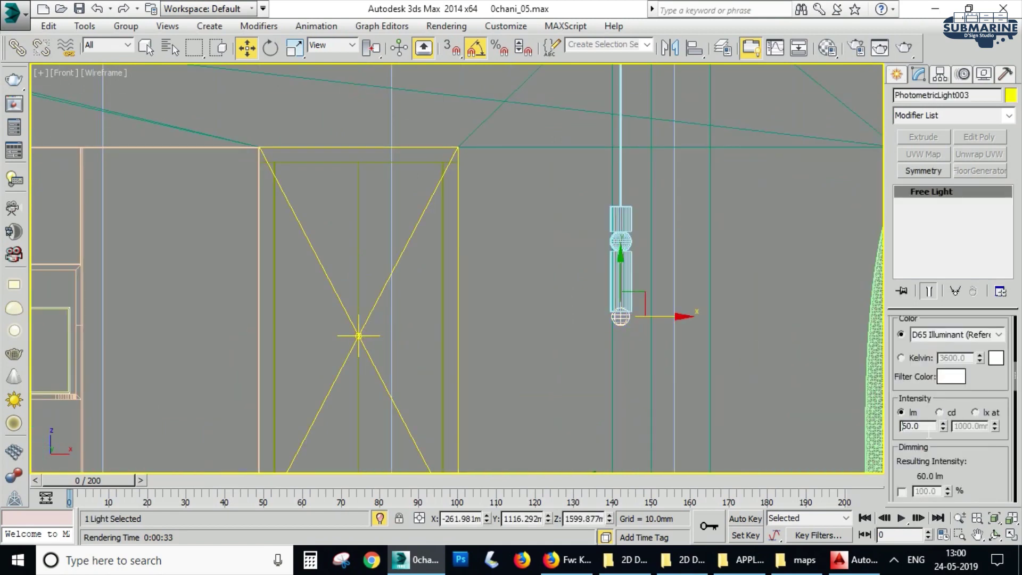
left_click(611, 425)
Step: Start a test render of the camera view, then cancel it and close the frame buffer
key("alt+w")
left_click(755, 378)
key("alt+w")
key("shift+q")
left_click(921, 94)
left_click(491, 8)
Step: Set the VRaySun's intensity multiplier to 2 and deselect the sun
key("alt+w")
left_click(112, 140)
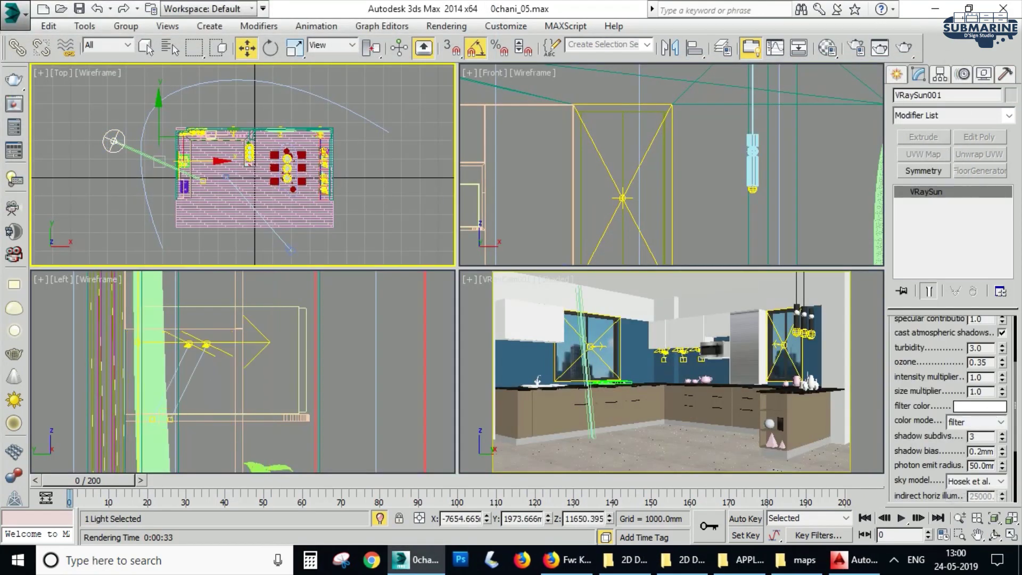
type("2")
key("Return")
left_click(345, 183)
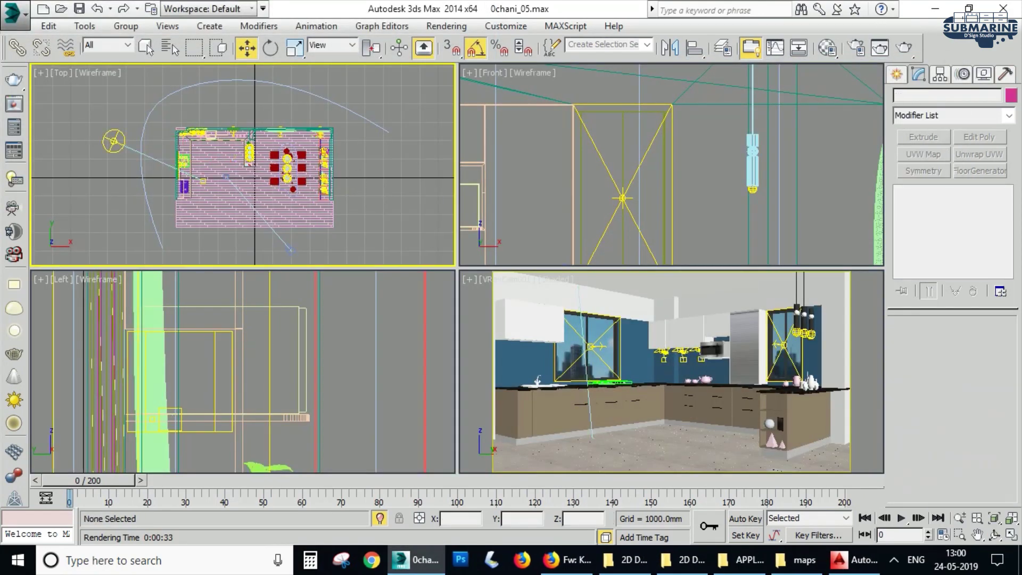
Step: Change the intensity value of the under-cabinet VRayIES light beside the microwave from the camera view
left_click(580, 213)
right_click(753, 331)
key("alt+w")
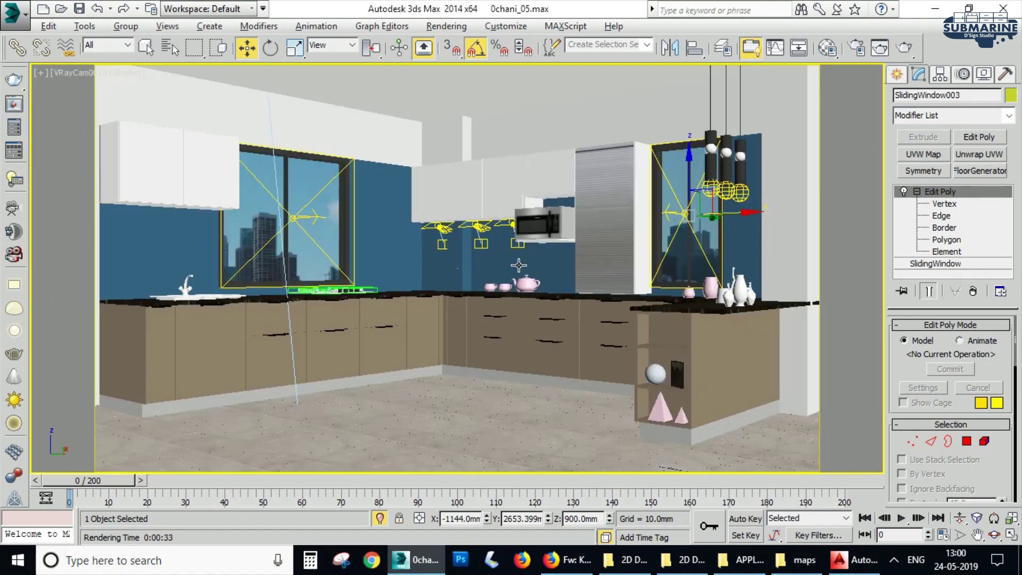
key("F3")
left_click(510, 225)
left_click(517, 229)
key("F3")
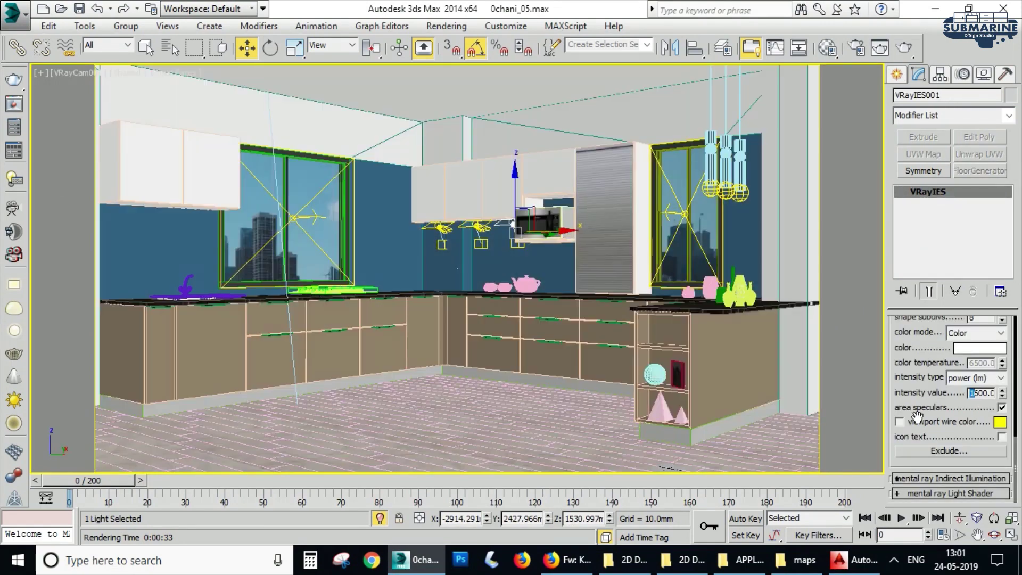
key("F3")
Step: Set the cylindrical pendant's photometric light intensity to 860 lm and make a test render of the camera view
left_click(737, 195)
key("F3")
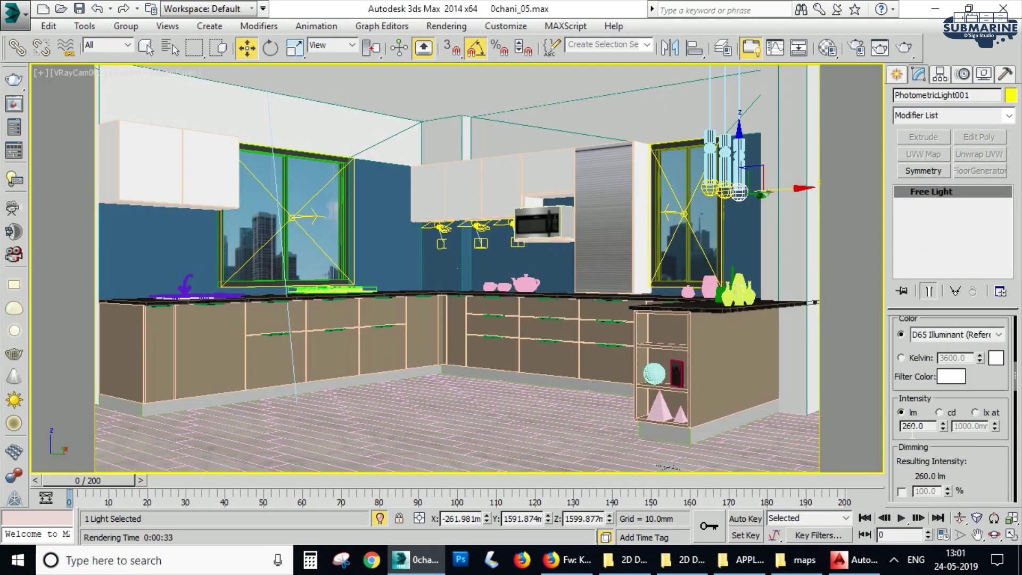
key("shift+q")
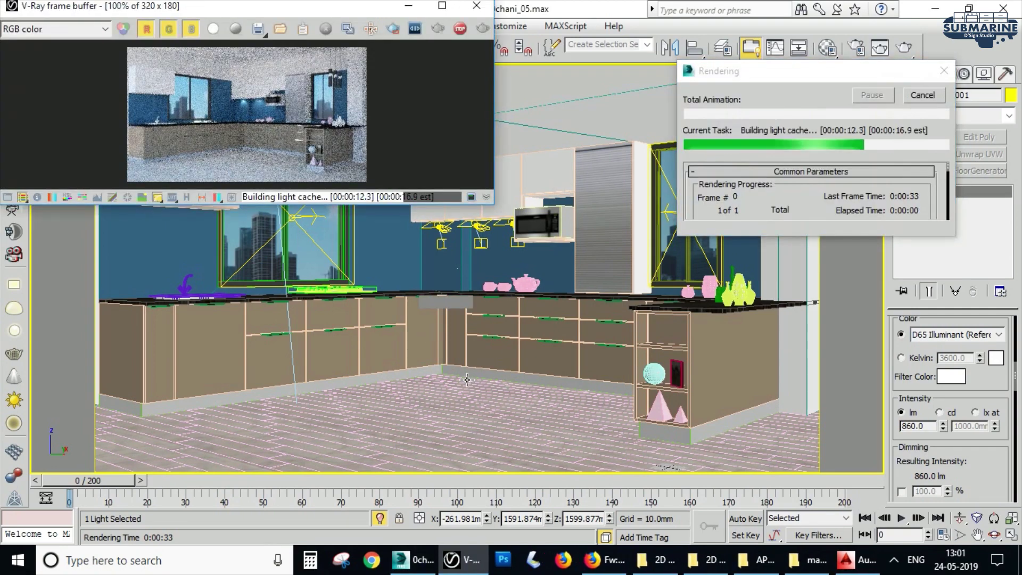
left_click(476, 7)
Step: Load the LTL15252.IES profile from the 22walllight\Ies folder into the middle under-cabinet VRayIES light and start a test render
key("F3")
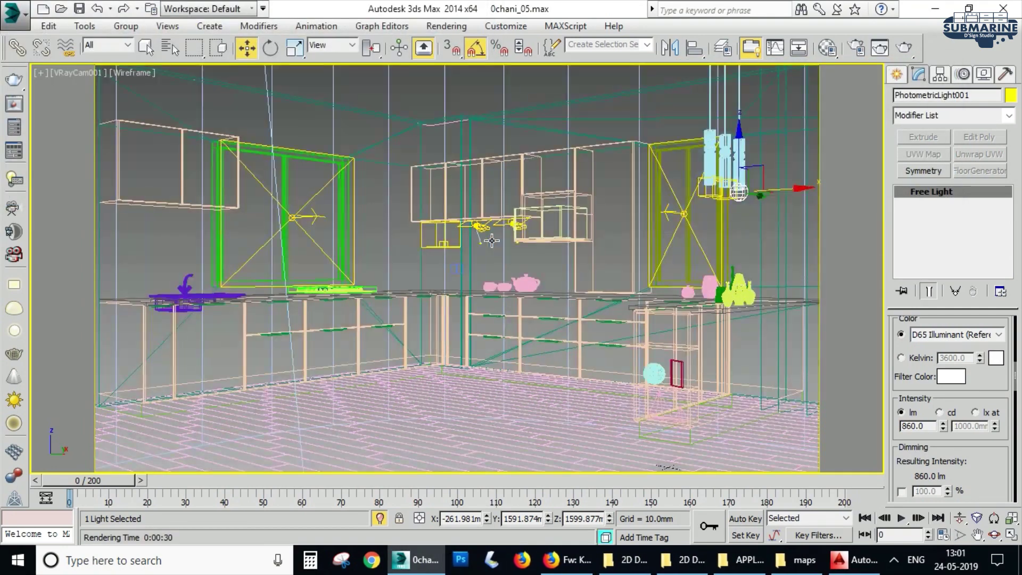
left_click(482, 231)
key("F3")
left_click_drag(979, 426, 984, 511)
left_click(983, 393)
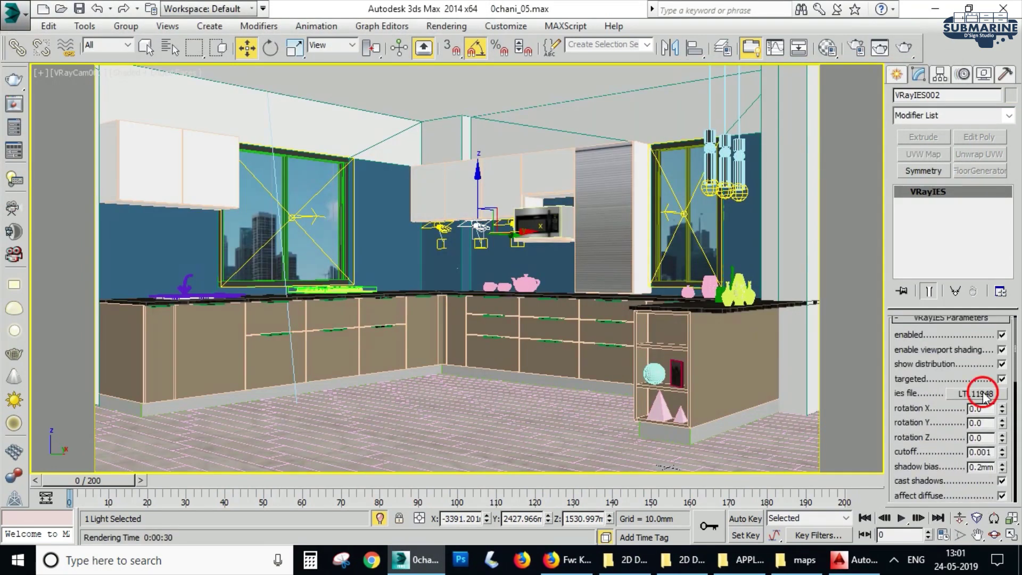
left_click(312, 63)
left_click(311, 63)
double_click(131, 114)
double_click(134, 100)
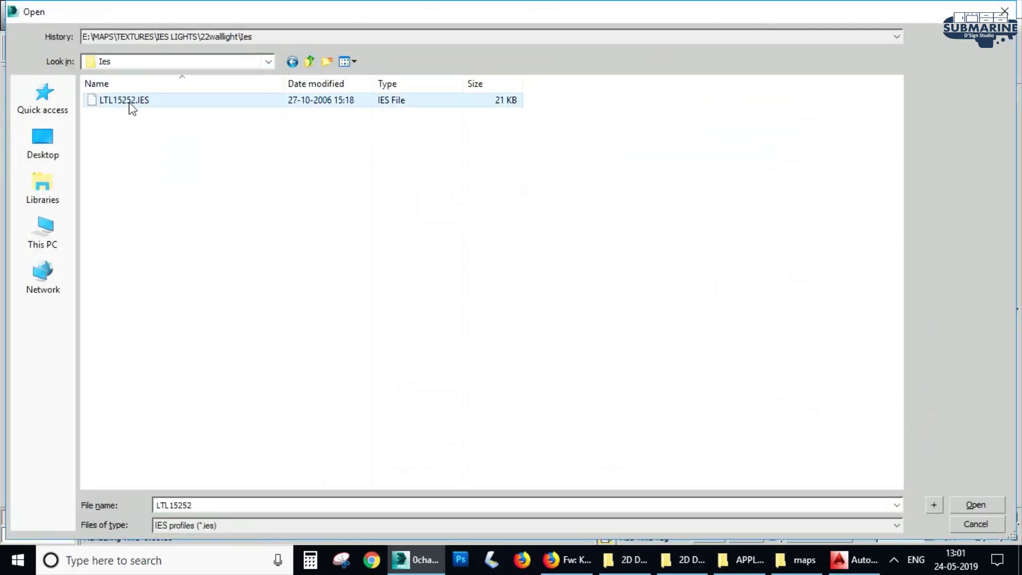
double_click(130, 101)
key("shift+q")
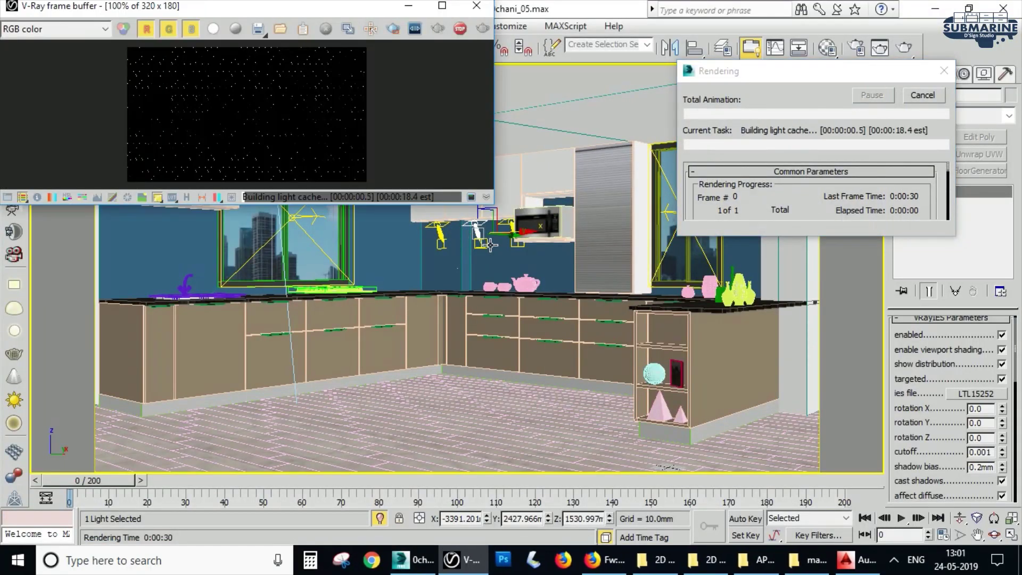
left_click(919, 95)
Step: Enable far attenuation on the cylindrical pendant's photometric light, starting at about 596 mm and ending at about 695 mm, and test render
key("F3")
left_click(740, 194)
key("F3")
left_click_drag(985, 407, 972, 231)
left_click_drag(1008, 344, 974, 210)
left_click(904, 449)
left_click_drag(1009, 393, 983, 393)
left_click_drag(1000, 380, 997, 328)
key("shift+q")
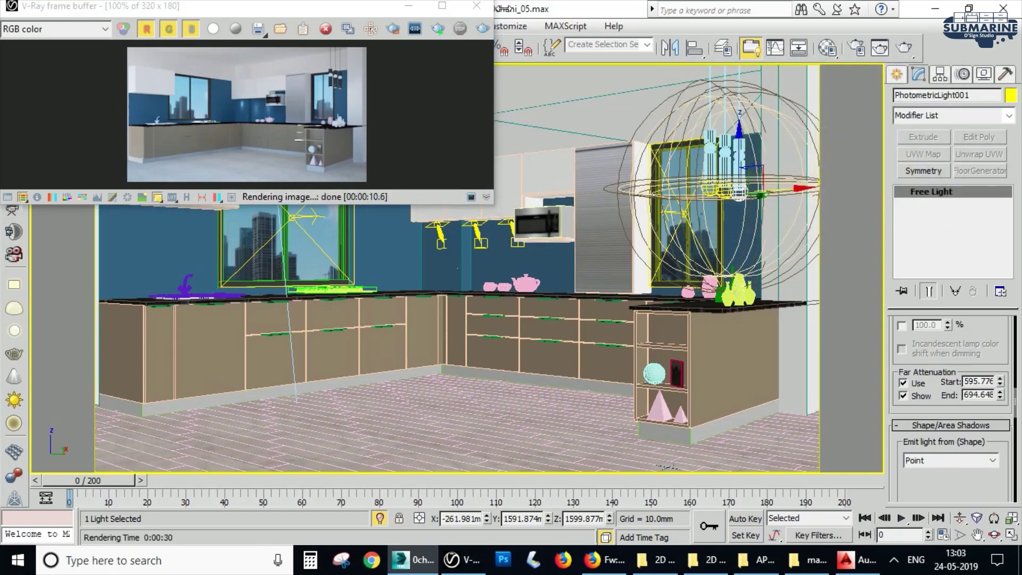
left_click(477, 6)
Step: Set the middle under-cabinet VRayIES light's intensity value to 900
key("F3")
left_click(477, 233)
key("F3")
scroll(965, 354, "down", 5)
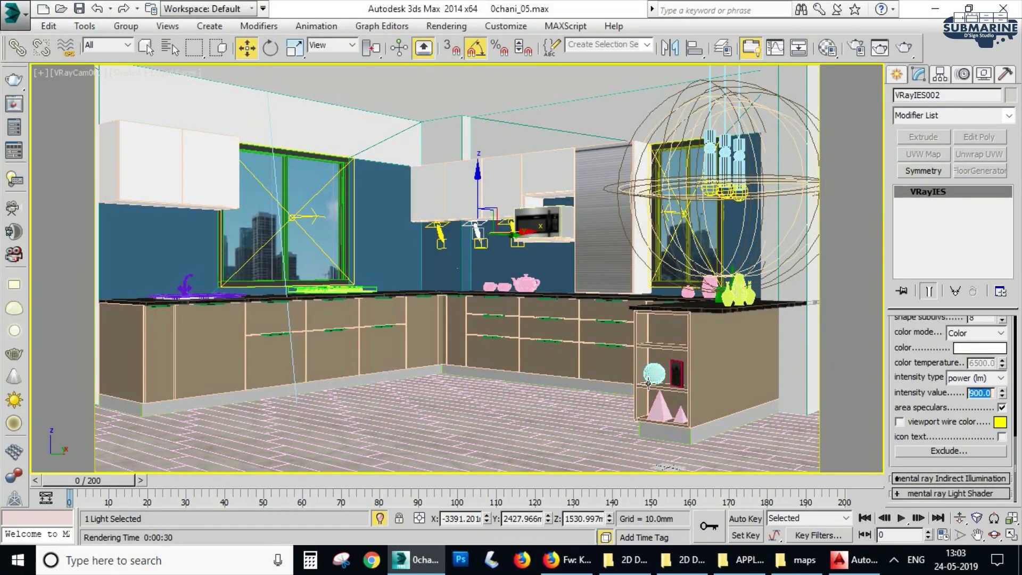
Step: Set the cylindrical pendant's photometric light intensity to 3860 lm and make a test render of the camera view
key("F3")
left_click(740, 197)
scroll(986, 415, "up", 3)
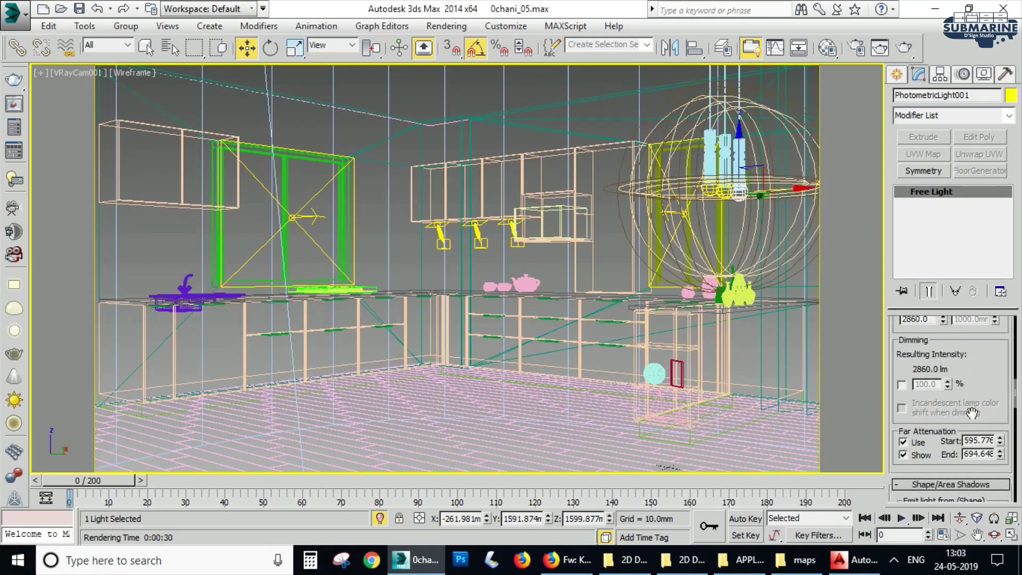
left_click(914, 349)
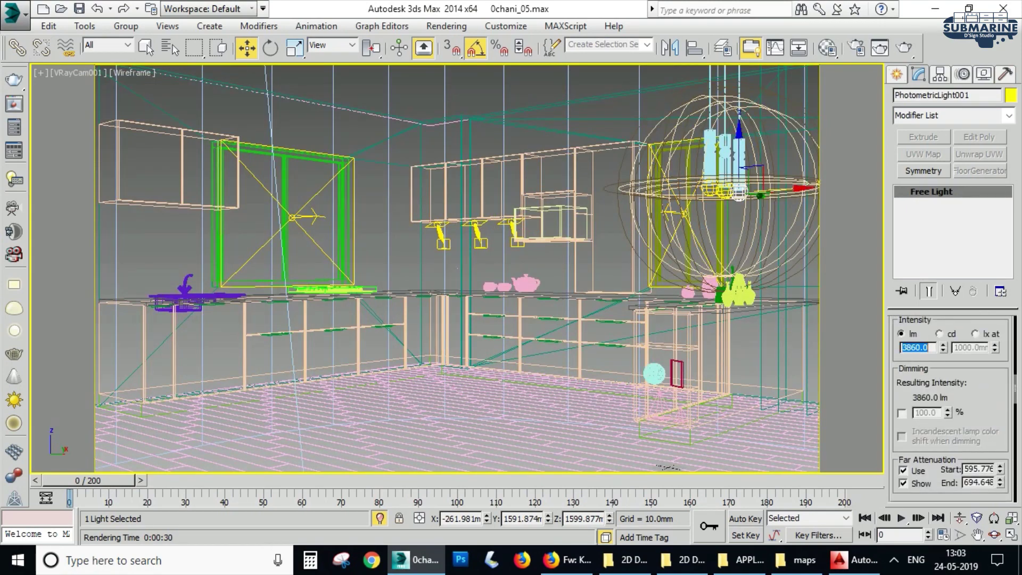
middle_click(770, 207)
key("shift+q")
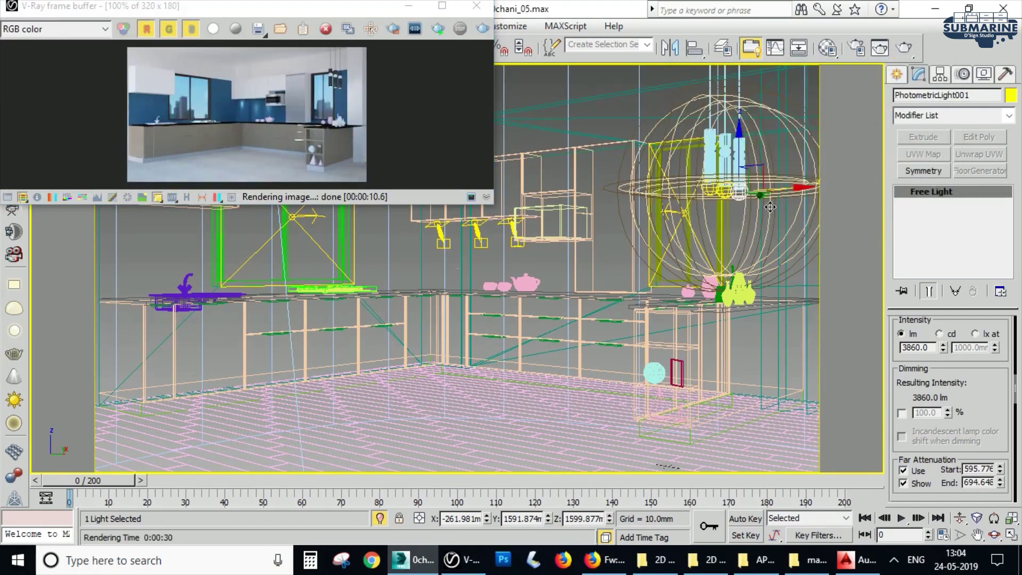
left_click(477, 6)
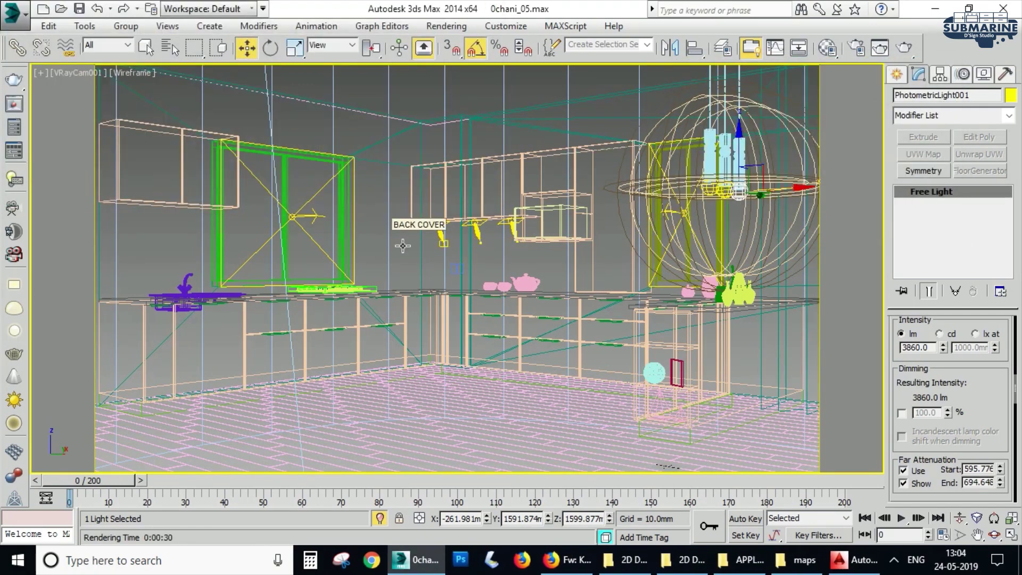
Step: Draw a plane VRayLight over the kitchen floor in the top view, about 218 mm half-length and 197 mm half-width
key("alt+w")
left_click(398, 237)
scroll(271, 201, "up", 2)
key("alt+w")
left_click(897, 74)
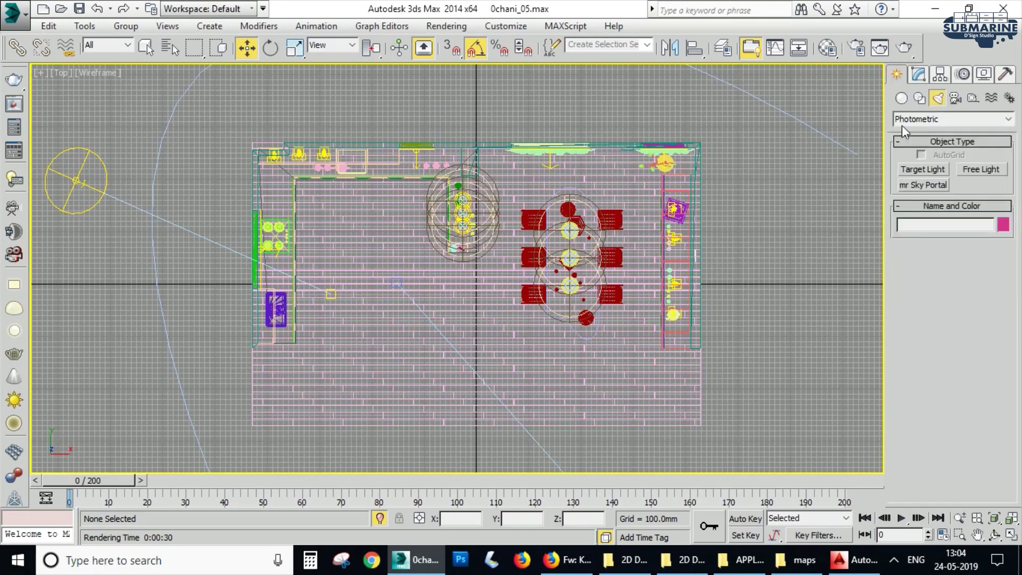
left_click(955, 118)
left_click(933, 151)
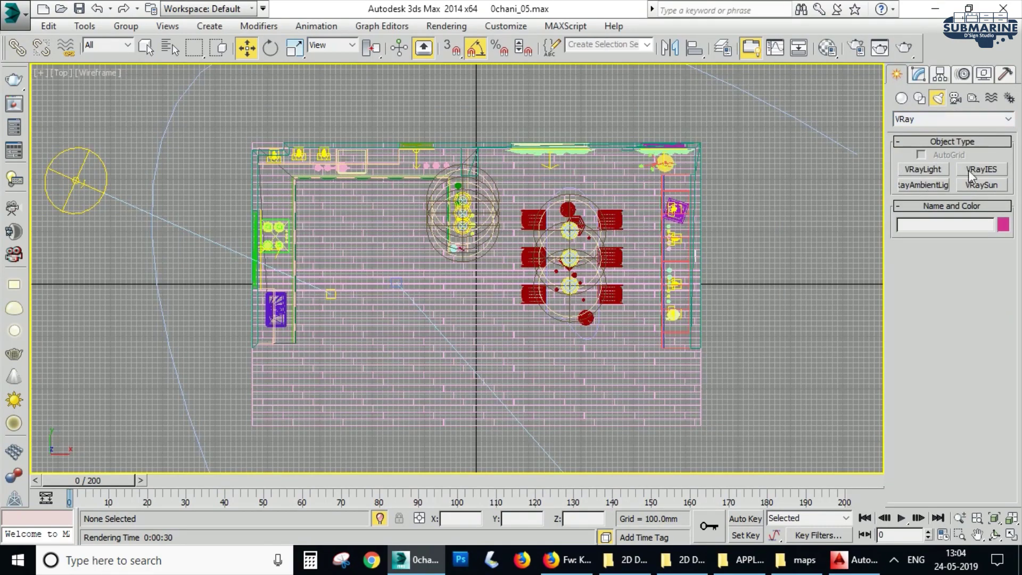
left_click(980, 170)
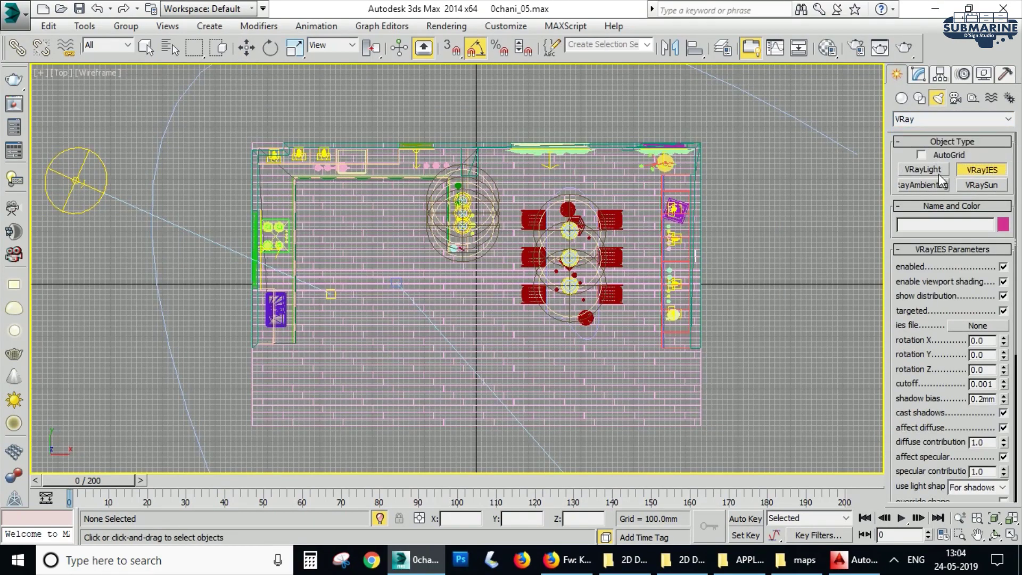
left_click(933, 169)
scroll(330, 193, "up", 4)
left_click_drag(330, 190, 353, 210)
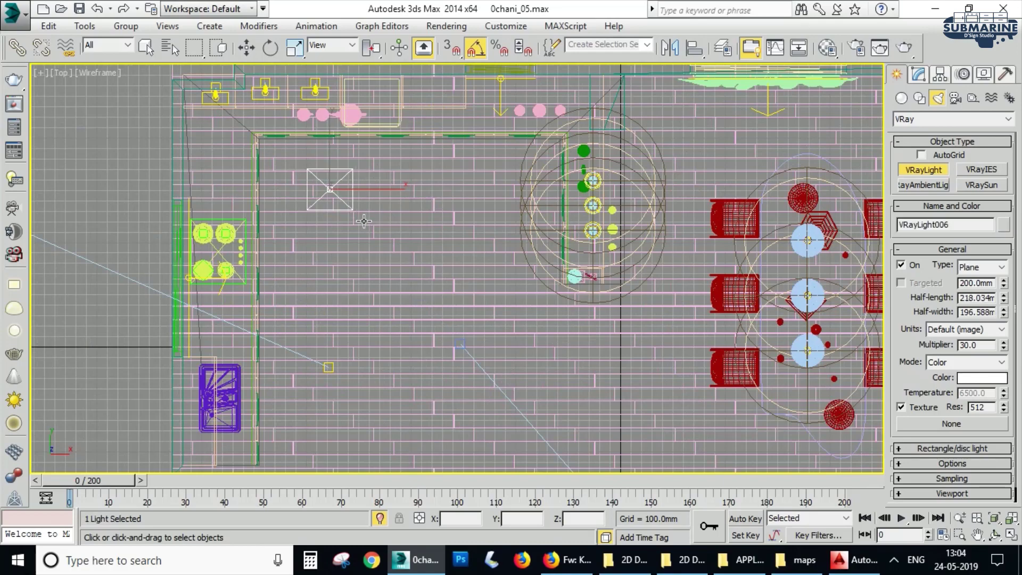
Step: Hide the geometry and clone the plane light as instances into a two-by-two grid over the kitchen floor
left_click(252, 46)
middle_click_drag(415, 208, 305, 226)
key("shift+g")
left_click_drag(327, 200, 479, 199, "shift")
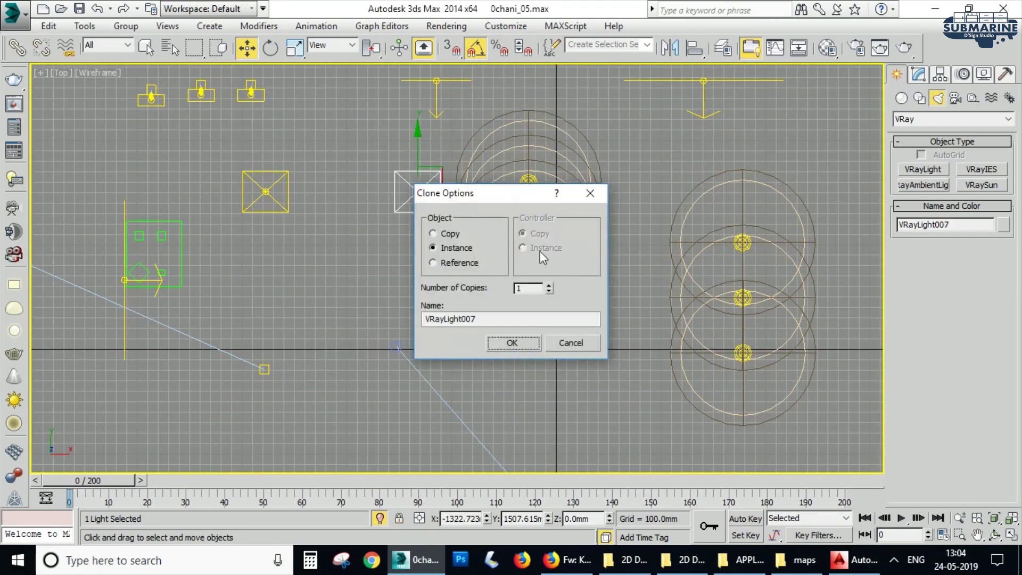
left_click(509, 346)
left_click(280, 204, "ctrl")
left_click_drag(347, 152, 346, 295, "shift")
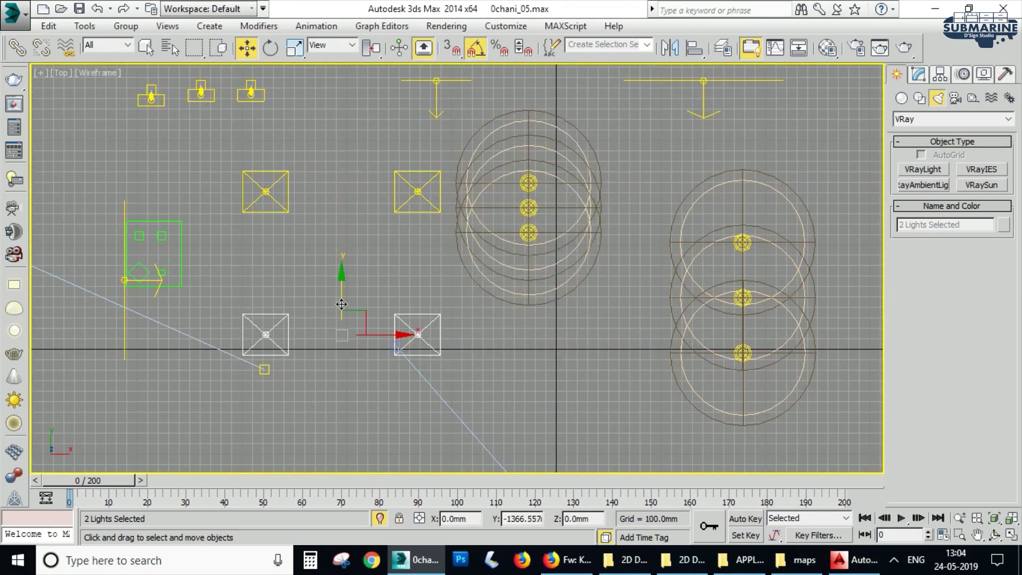
left_click(512, 340)
Step: Show the geometry again, select the four plane lights and raise them above the ceiling to a height of about 3968 mm
key("alt+w")
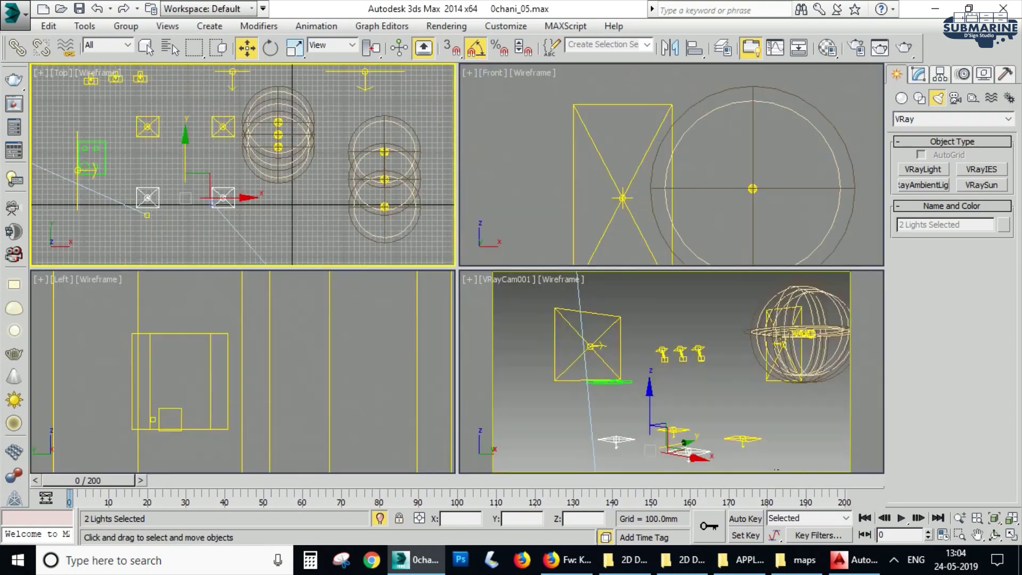
right_click(491, 305)
key("alt+w")
key("alt+w")
right_click(307, 241)
key("alt+w")
left_click(434, 203, "ctrl")
left_click(275, 208, "ctrl")
left_click(274, 202, "ctrl")
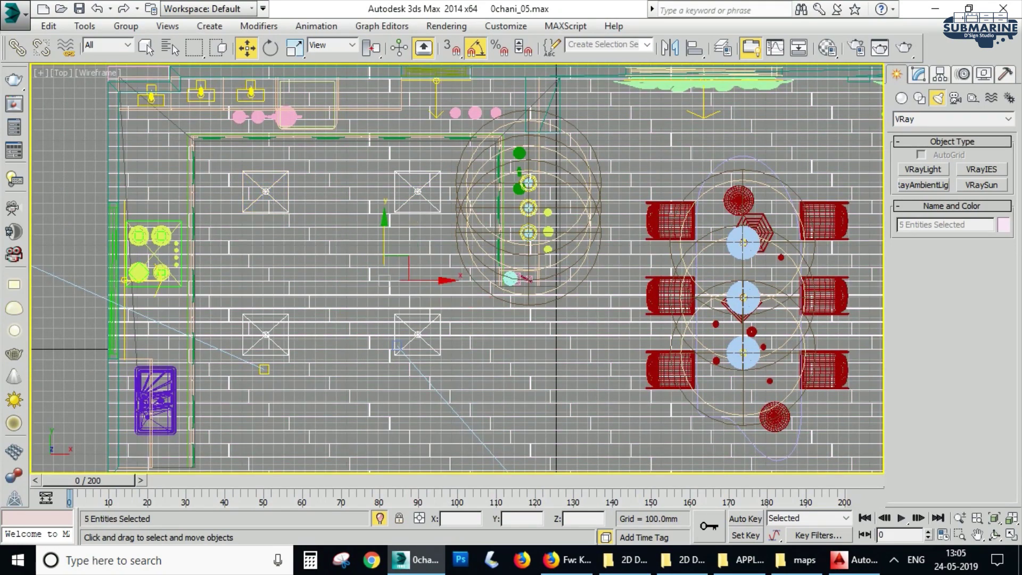
left_click(344, 255, "alt")
key("alt+w")
right_click(584, 224)
key("alt+w")
scroll(584, 224, "down", 12)
middle_click_drag(584, 225, 458, 309)
left_click_drag(424, 303, 468, 197)
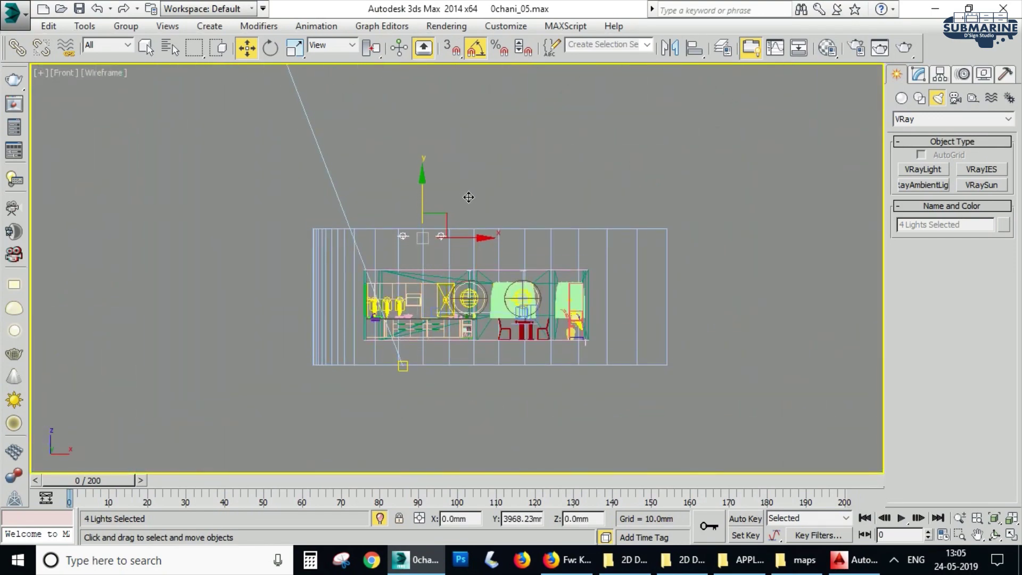
Step: Make the instanced plane lights above the kitchen invisible through one of them
key("c")
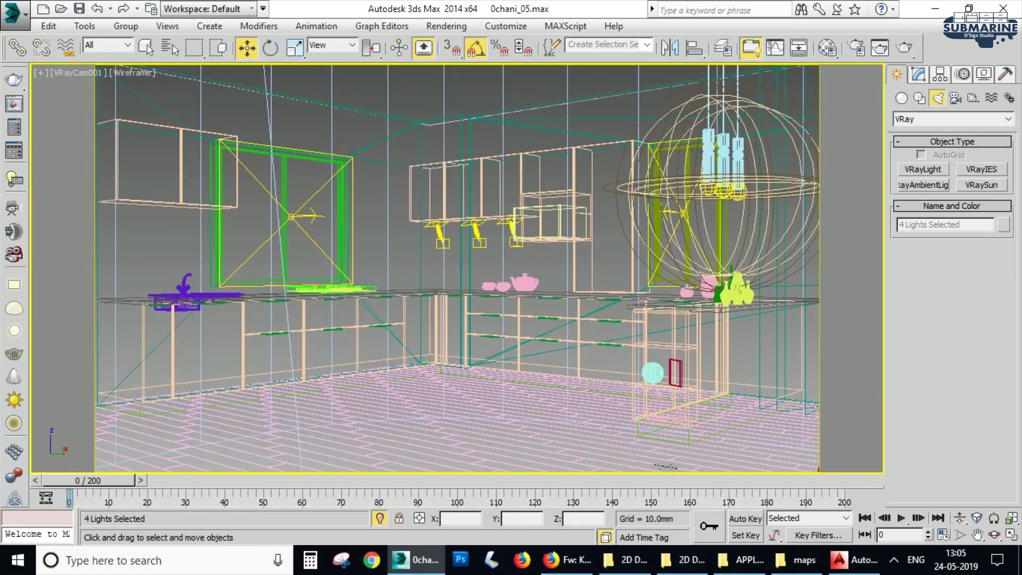
left_click(919, 74)
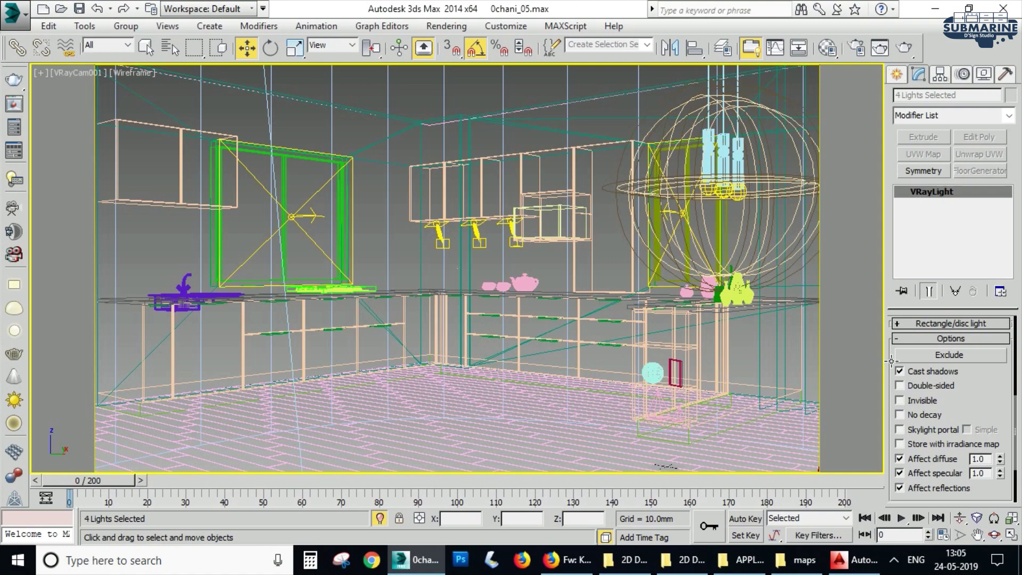
left_click(383, 135)
key("alt+w")
left_click(266, 187)
key("alt+w")
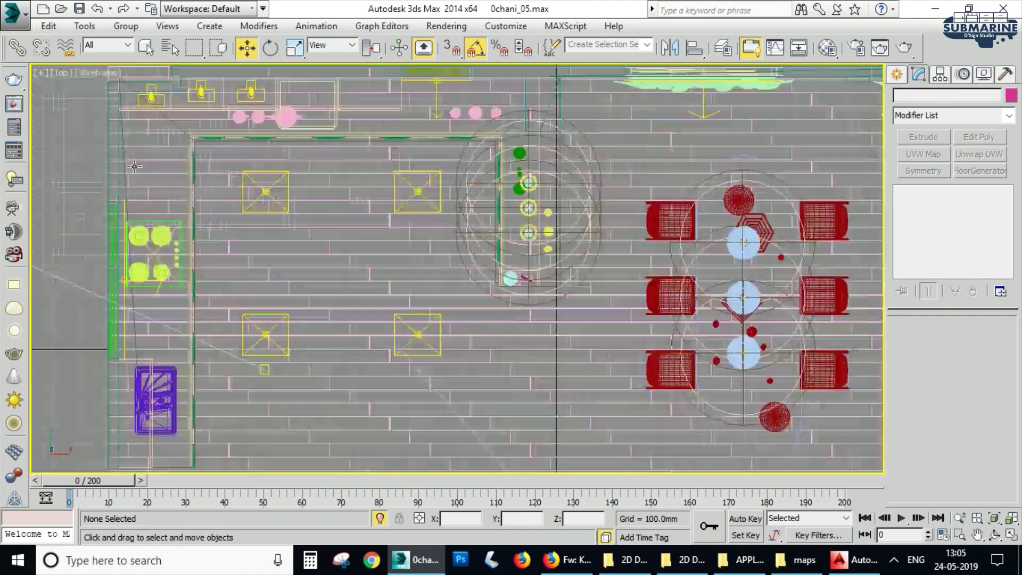
scroll(263, 192, "up", 3)
left_click(272, 192)
key("alt+w")
right_click(706, 296)
key("alt+w")
key("F3")
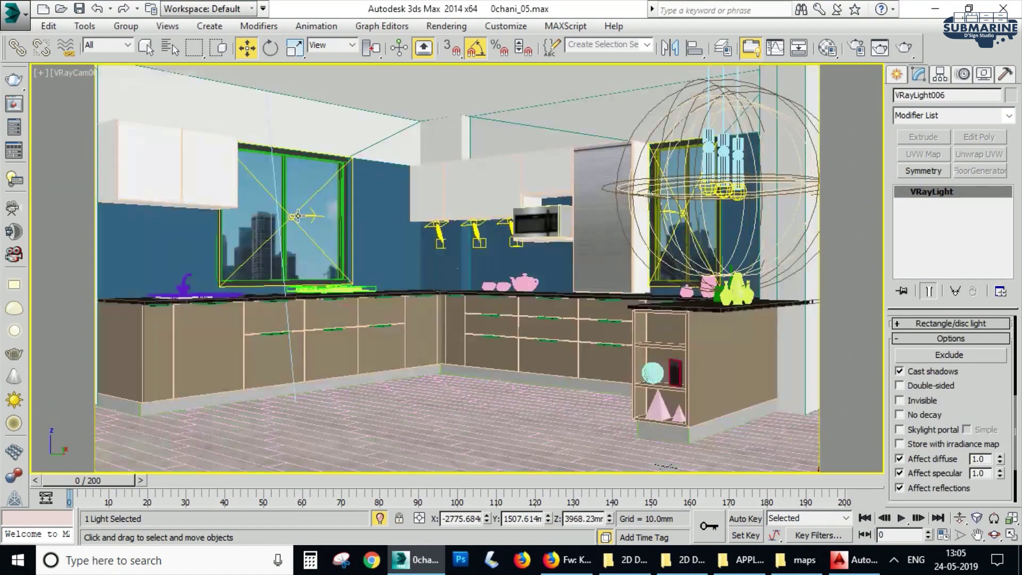
key("F3")
key("F3")
mouse_move(1016, 447)
left_mouse_down()
mouse_move(1016, 370)
mouse_move(989, 396)
left_mouse_up()
left_click(919, 461)
key("F3")
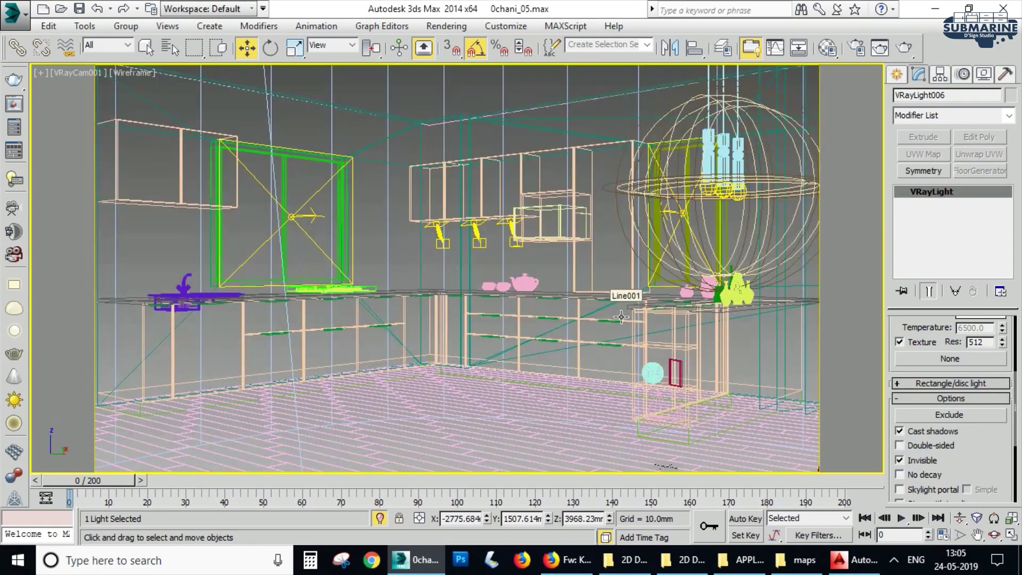
Step: Set the multiplier of the instanced plane lights above the kitchen to 0.5
key("alt+w")
scroll(662, 180, "up", 3)
scroll(673, 134, "up", 5)
left_click(676, 119)
scroll(970, 370, "down", 1)
scroll(967, 382, "up", 3)
scroll(970, 332, "down", 5)
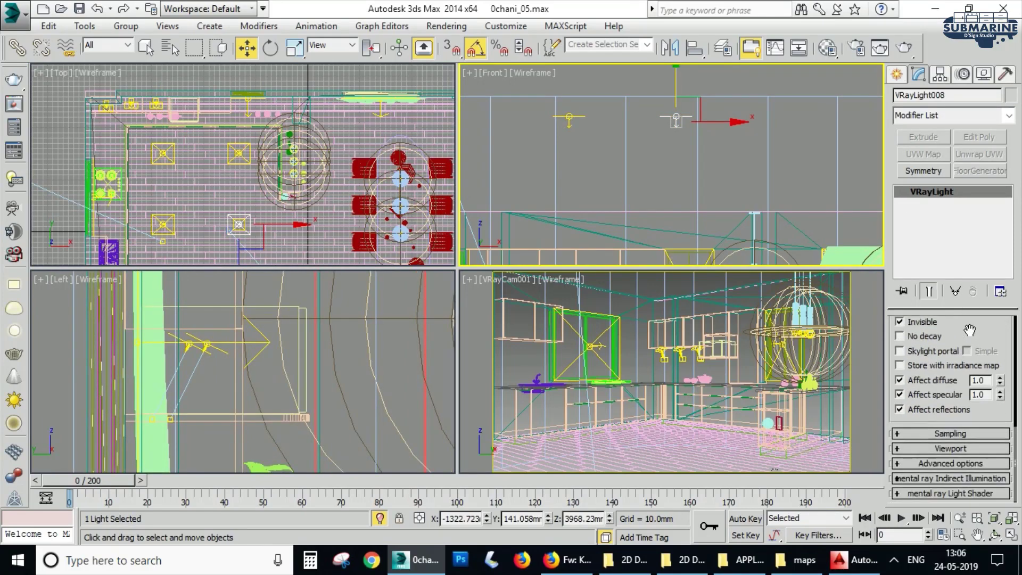
scroll(998, 394, "up", 5)
type("0.5")
key("Return")
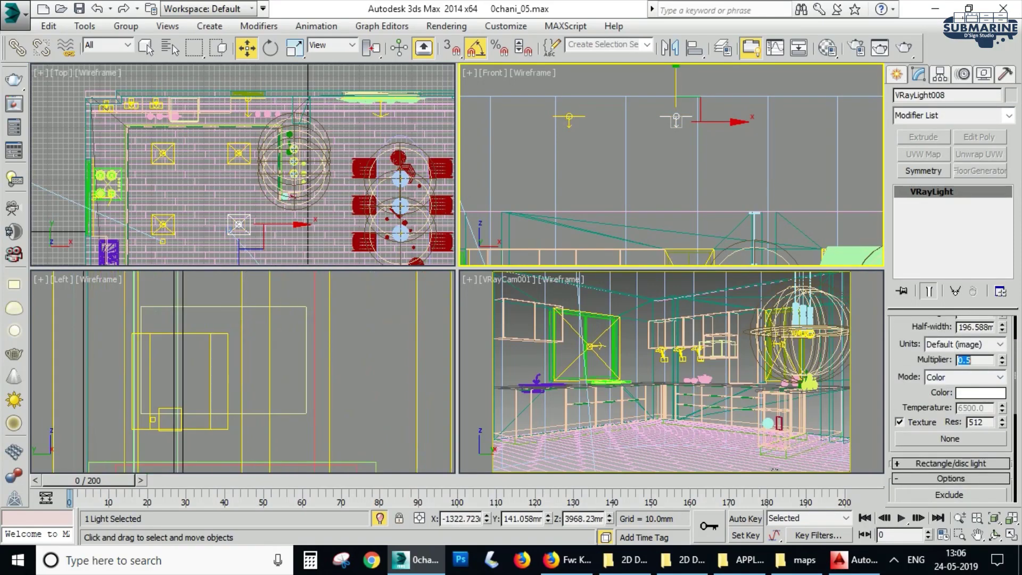
right_click(725, 398)
key("alt+w")
key("shift+q")
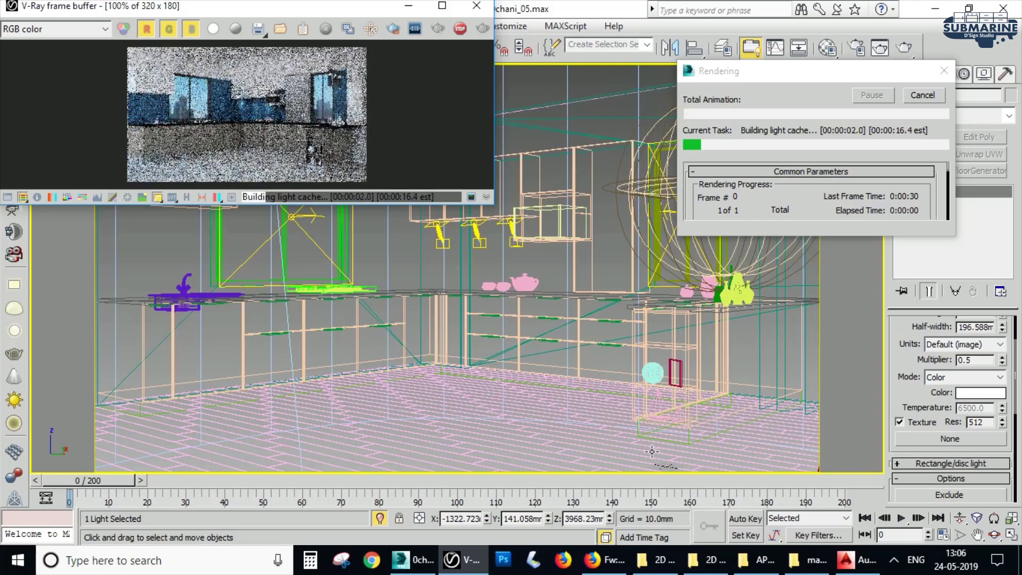
left_click(913, 95)
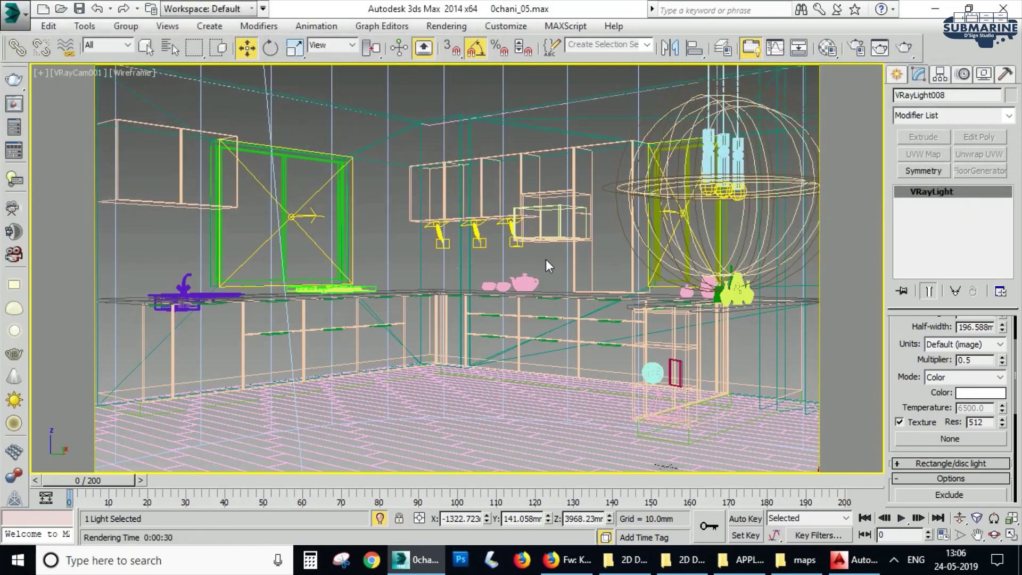
Step: Render the camera view at an output size of 1280x720 and close the frame buffer
key("F10")
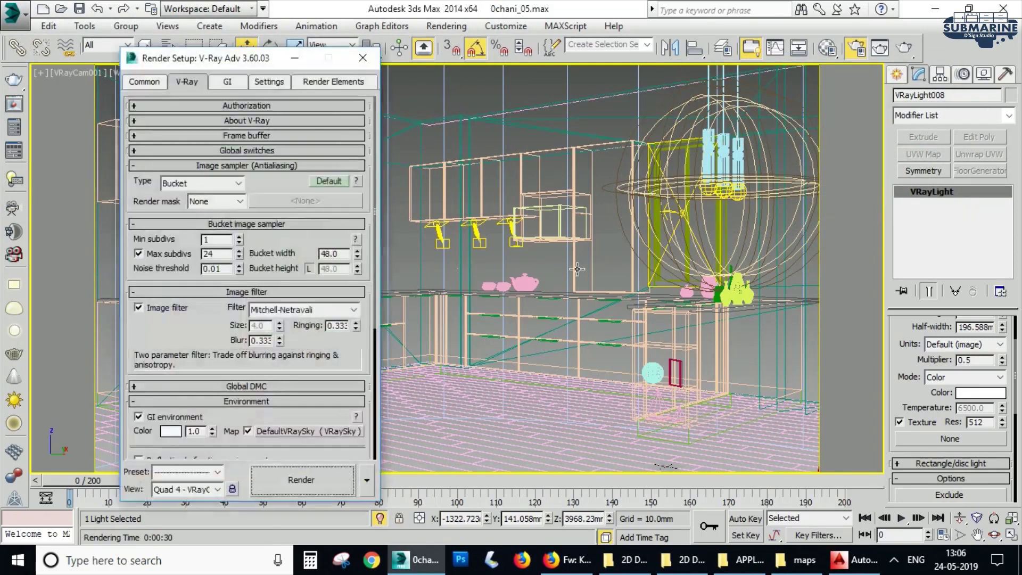
key("F3")
left_click(155, 84)
left_click(273, 292)
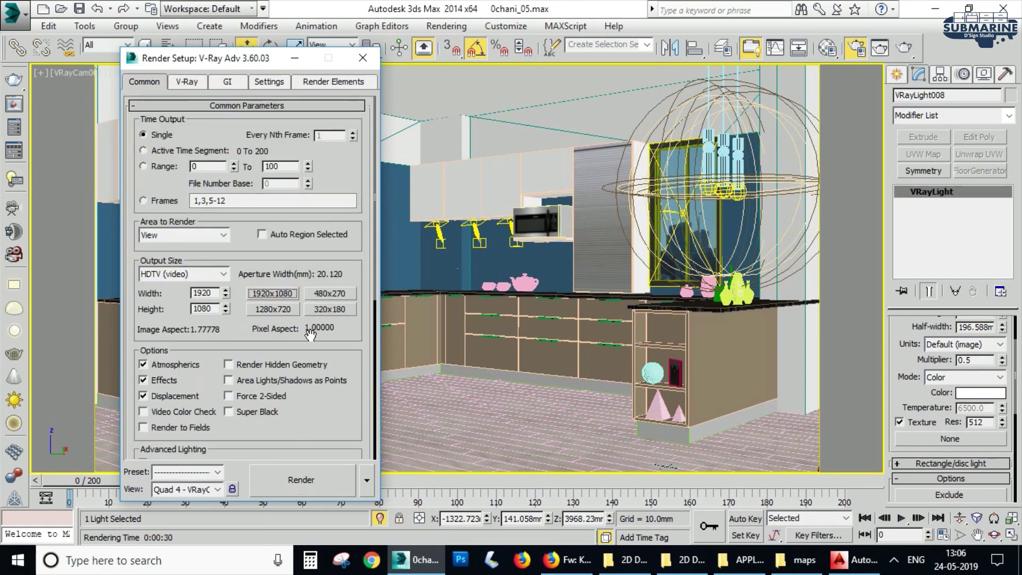
left_click(319, 491)
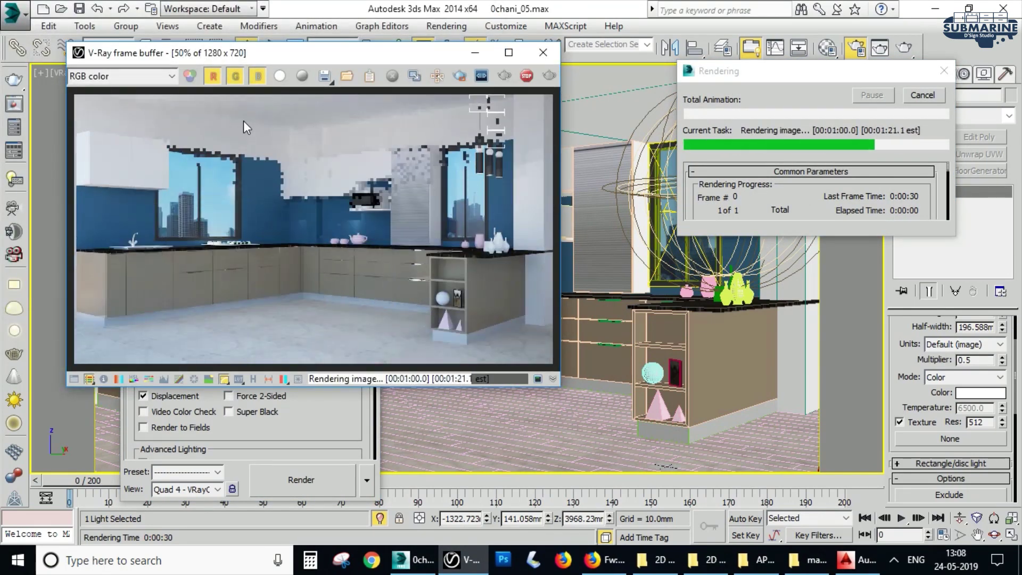
left_click(546, 55)
Step: Set the render output size to 1920x1080 and the irradiance map preset to Medium
left_click(272, 292)
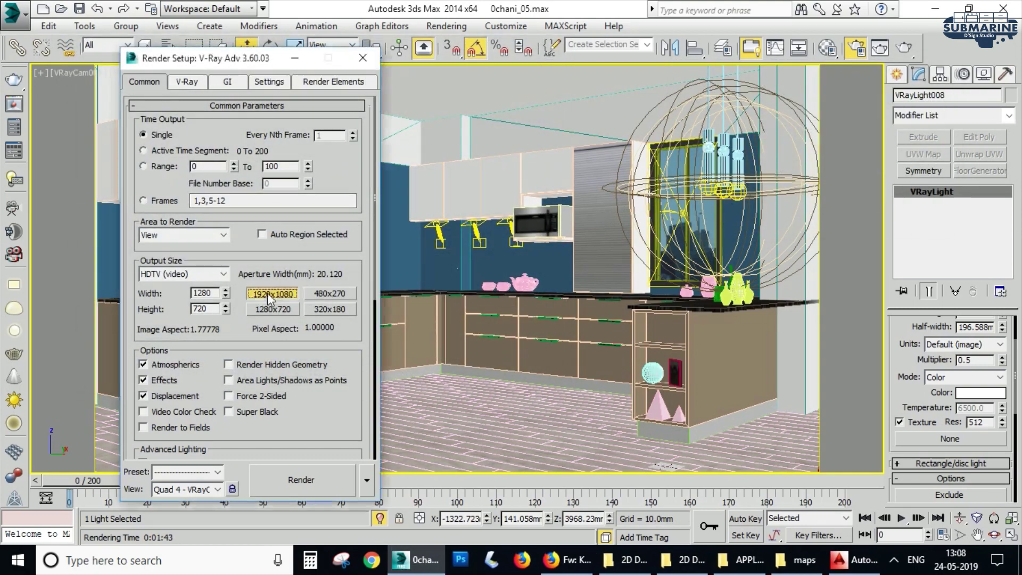
left_click(229, 83)
left_click(256, 199)
left_click(252, 242)
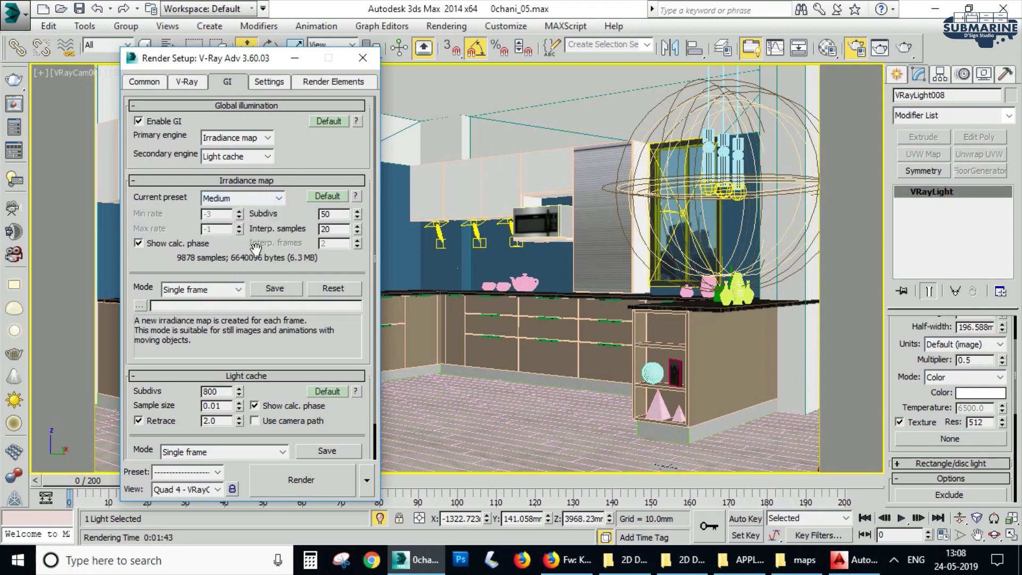
left_click(362, 59)
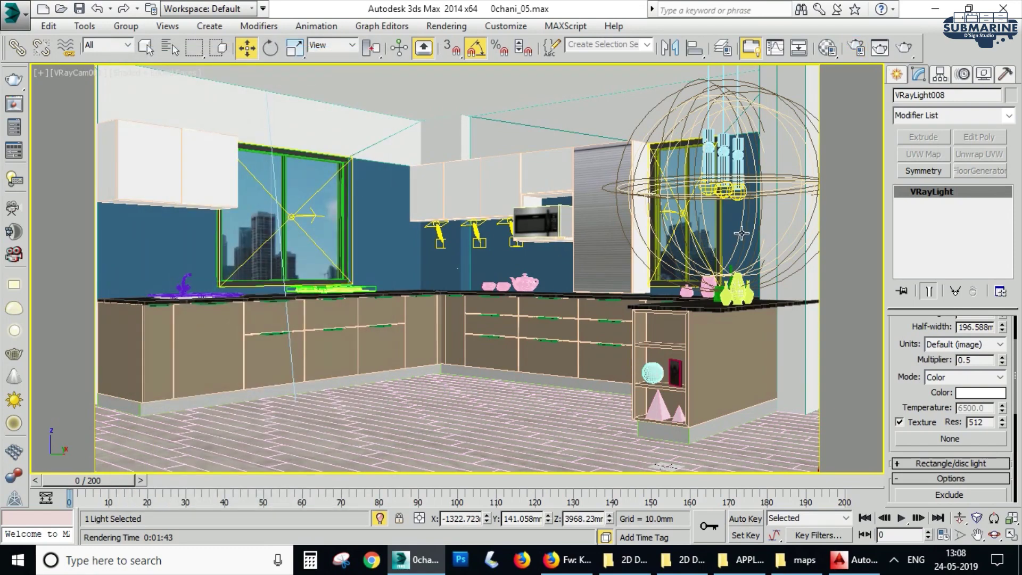
Step: Open the pendant light's intensity for editing and set the middle under-cabinet VRayIES light's intensity value to 1200
left_click(741, 232)
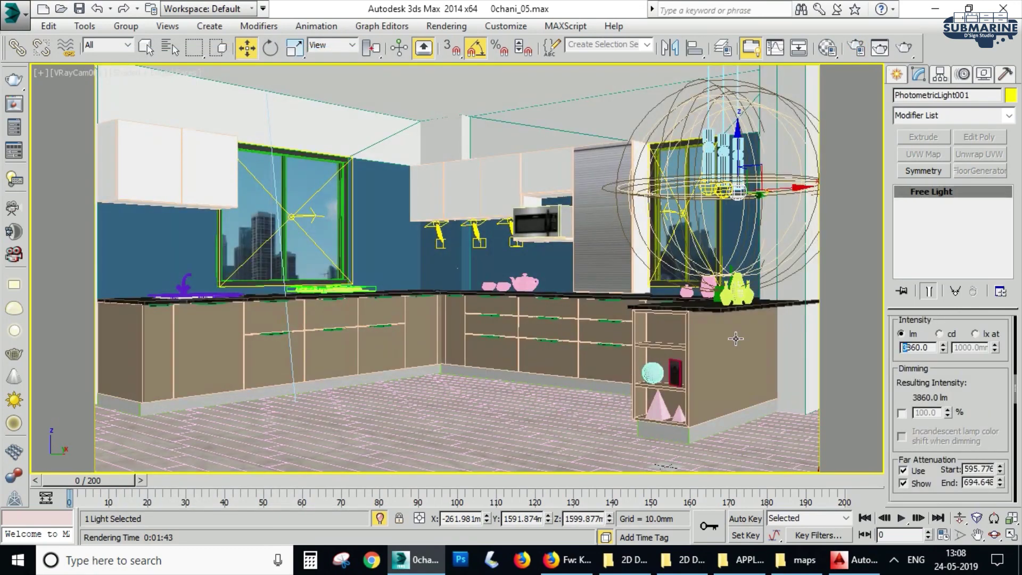
key("F3")
left_click(476, 231)
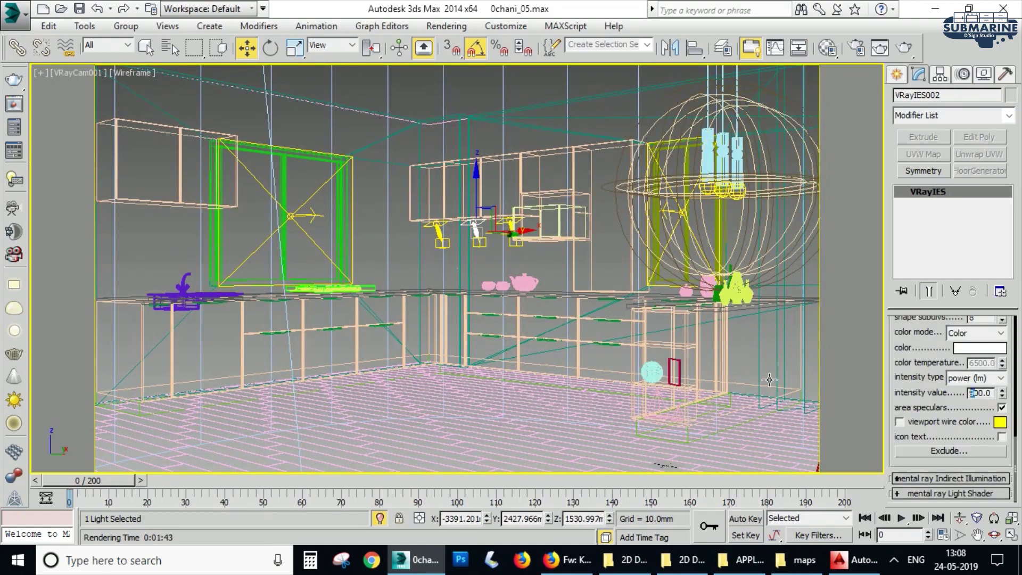
key("F3")
Step: Set two consecutive numeric parameters of the sun light outside the building to .5 and .8
key("alt+w")
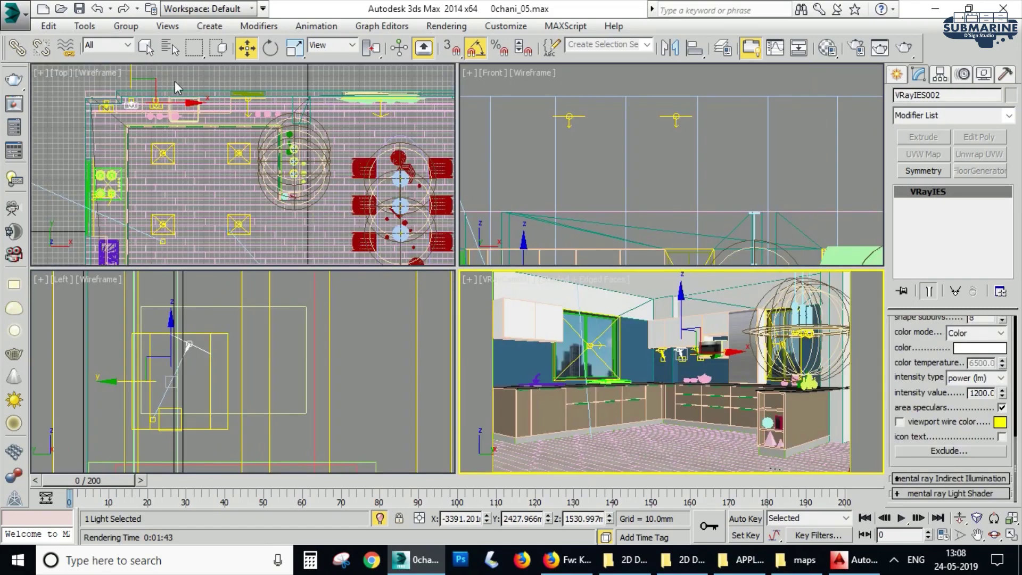
left_click(211, 160)
scroll(210, 159, "down", 6)
left_click(137, 149)
double_click(984, 378)
type(".5")
key("Tab")
type(".8")
key("Return")
Step: Select the VRay physical camera and examine its exposure, shutter speed and film speed settings
left_click(352, 208)
scroll(271, 234, "up", 2)
left_click(289, 250)
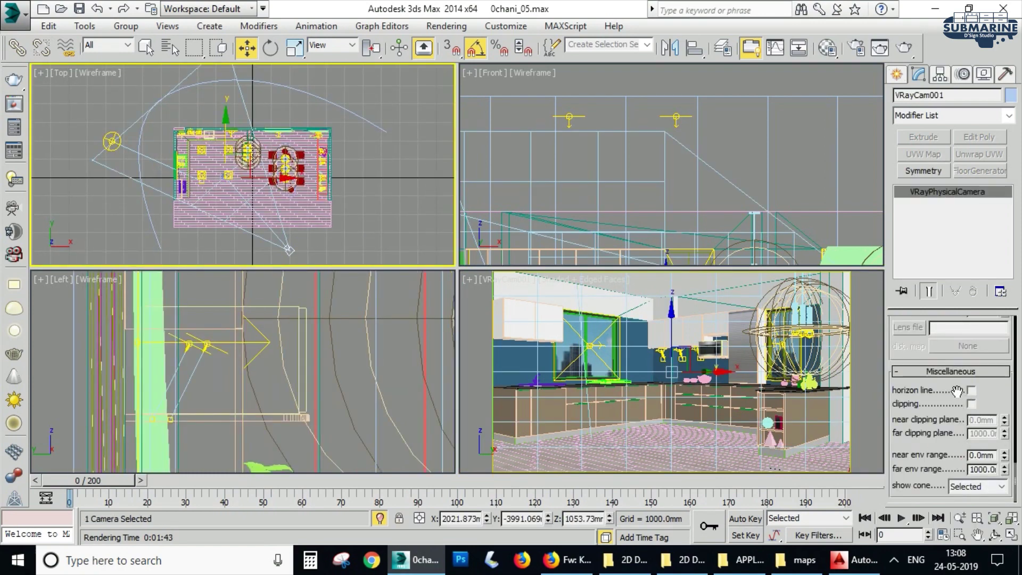
left_click_drag(1009, 379, 1009, 462)
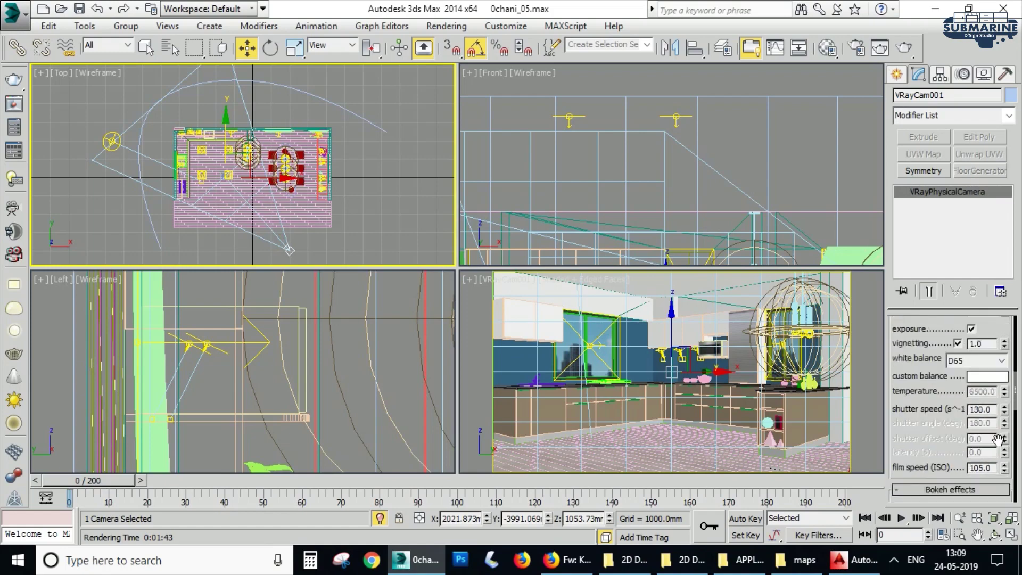
Step: Deselect the camera, fit the whole scene in the orthographic views and make the camera view active
left_click(591, 171)
key("z")
left_click(349, 240)
right_click(634, 365)
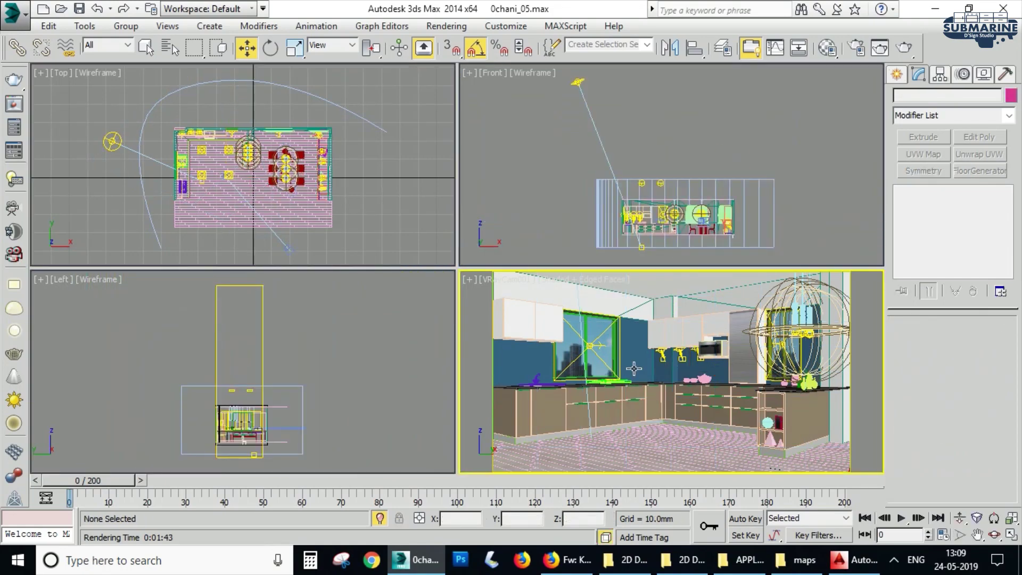
Step: Set the DADO sub-material's reflection glossiness to 0.9 and lighten its reflection colour
key("alt+w")
key("m")
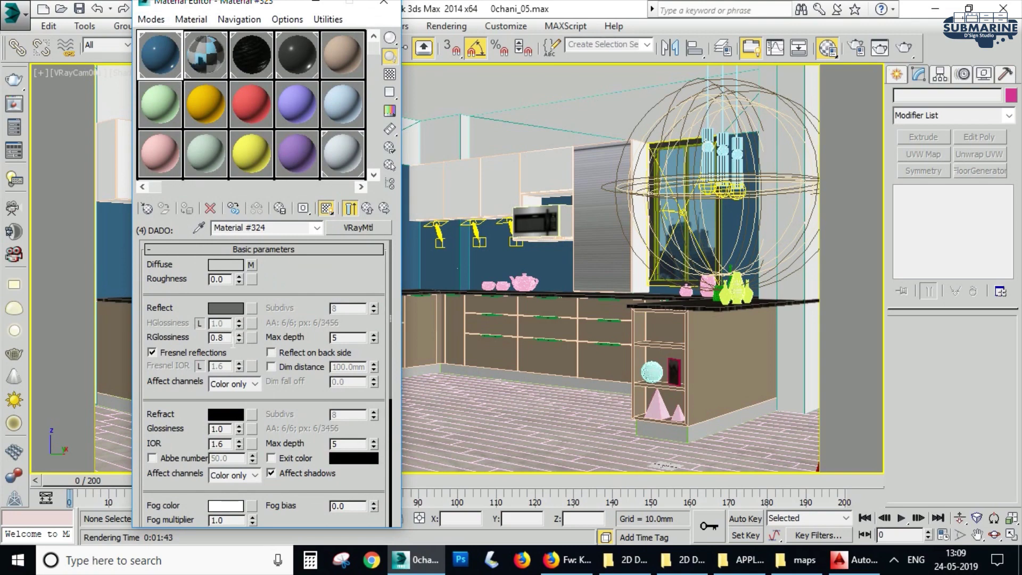
left_click_drag(231, 339, 218, 338)
type("9")
key("Return")
left_click(224, 311)
left_click_drag(445, 114, 441, 122)
left_click(547, 221)
left_click(367, 212)
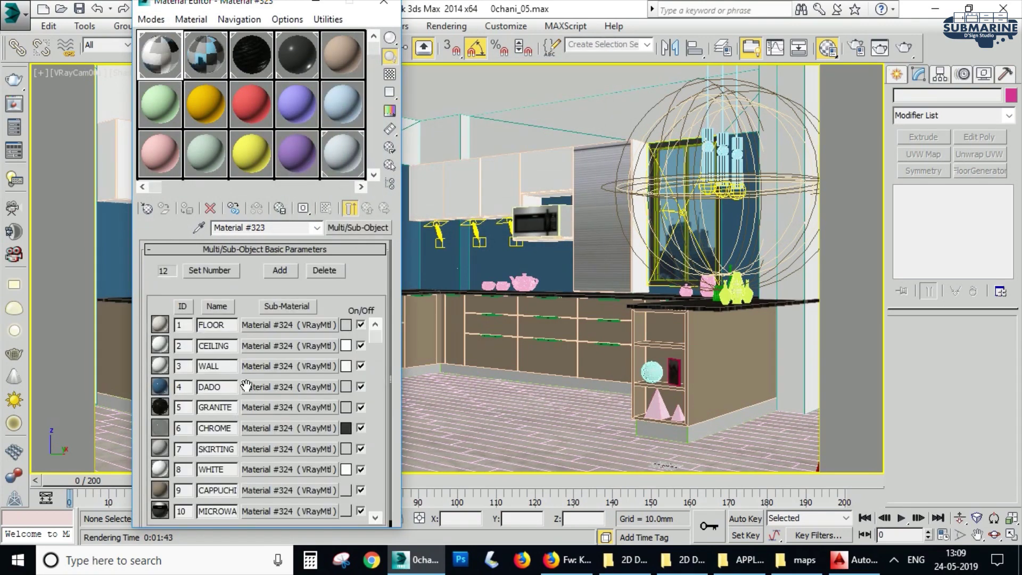
Step: Lighten the reflection colour of the cappuccino sub-material with ID 9
left_click(261, 491)
left_click(224, 308)
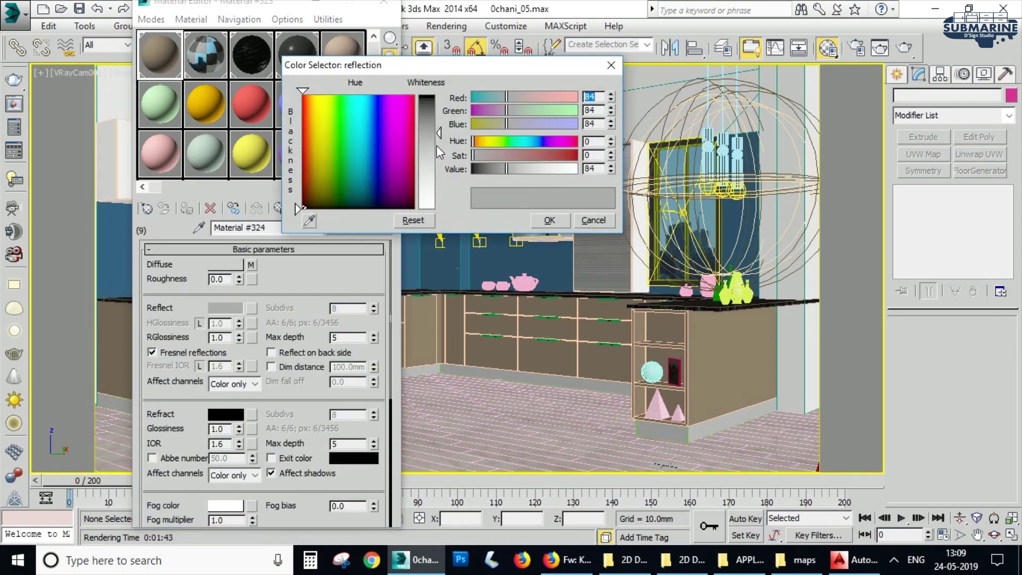
left_click_drag(437, 145, 439, 154)
left_click(547, 222)
Step: Check the WHITE sub-material's reflection colour, close the material editor and save the scene
left_click(367, 208)
left_click(261, 471)
left_click(225, 308)
left_click(559, 221)
left_click(385, 4)
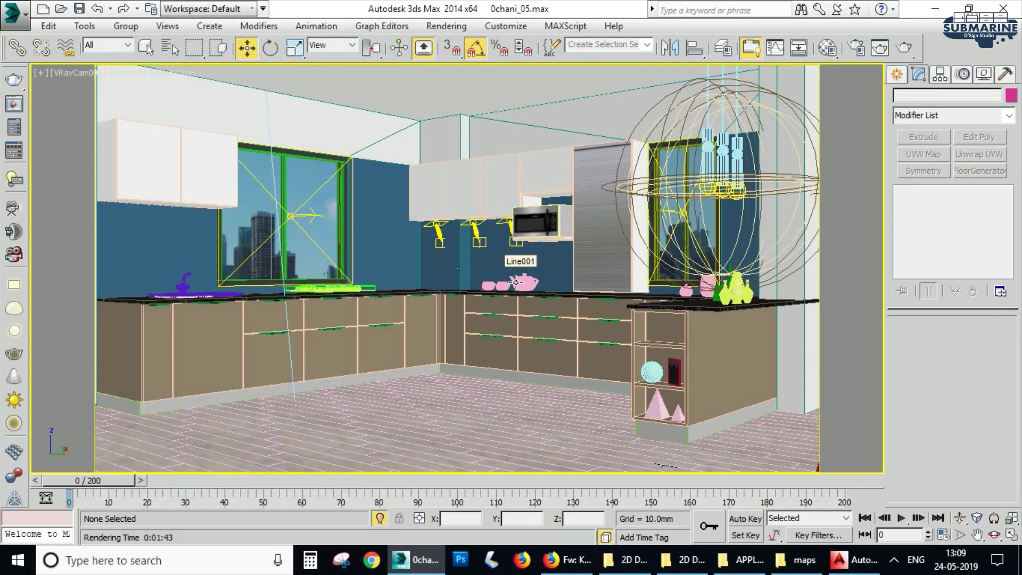
key("ctrl+s")
Step: Adjust the FLOOR sub-material's reflection colour and glossiness after checking its maps, and save the scene
key("m")
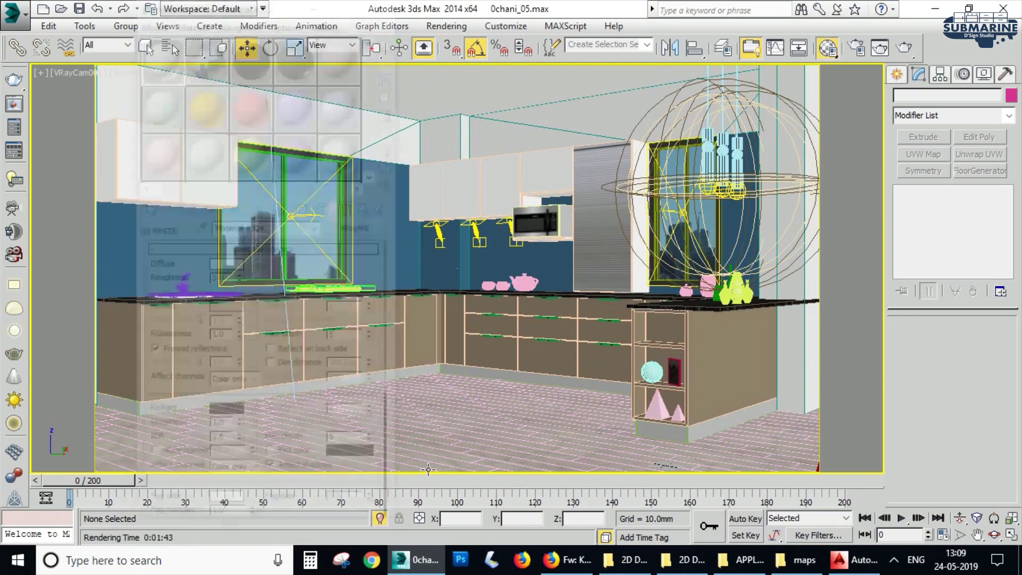
left_click(367, 208)
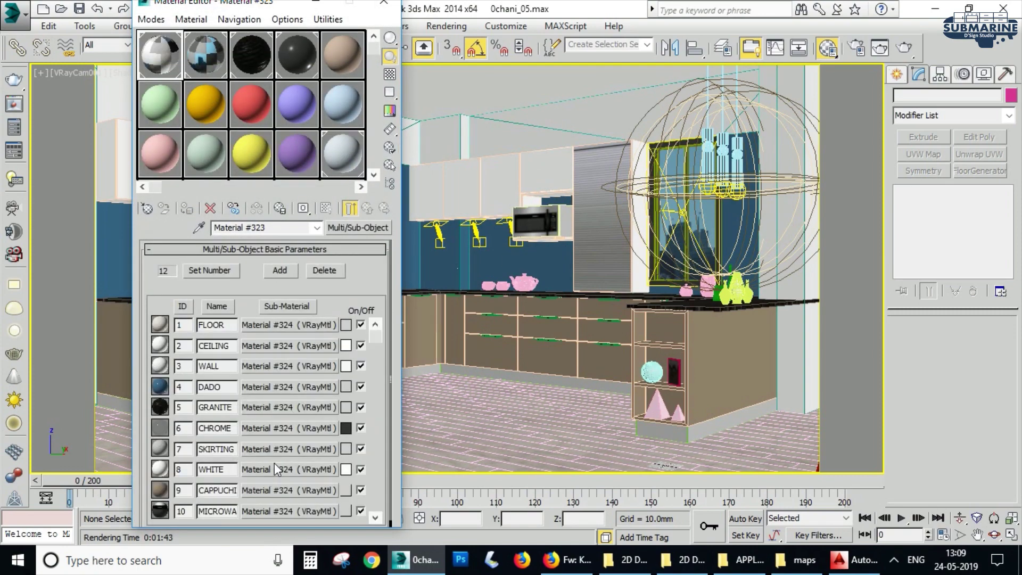
left_click(278, 327)
scroll(266, 447, "down", 10)
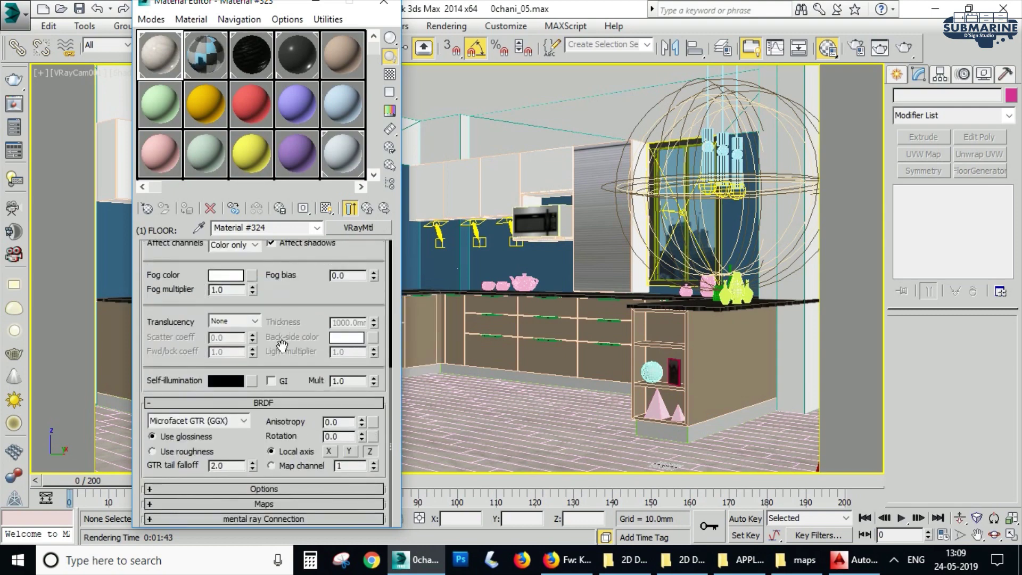
right_click(266, 471)
left_click(342, 559)
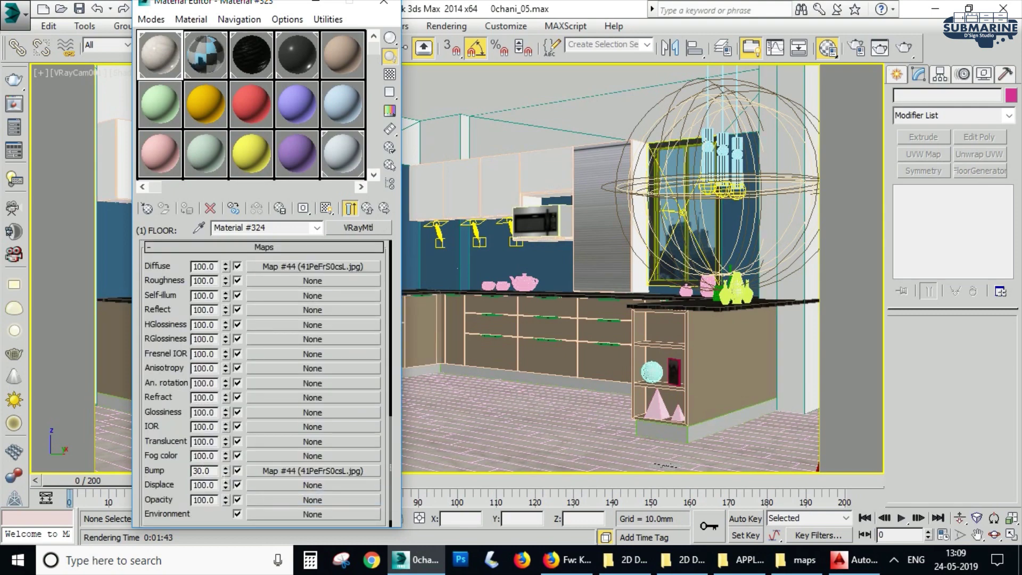
scroll(397, 309, "up", 10)
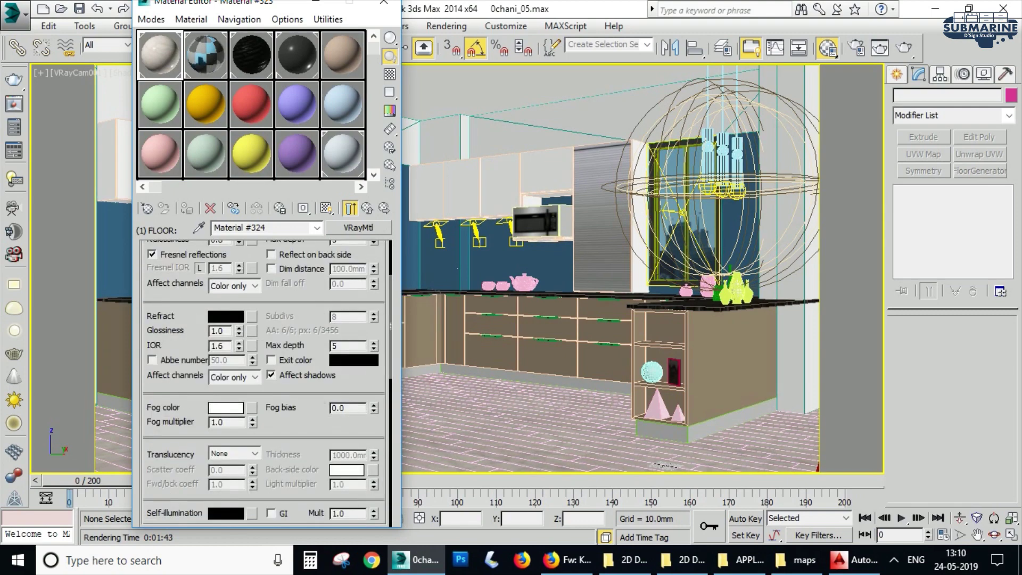
left_click(225, 308)
left_click(548, 218)
left_click(228, 339)
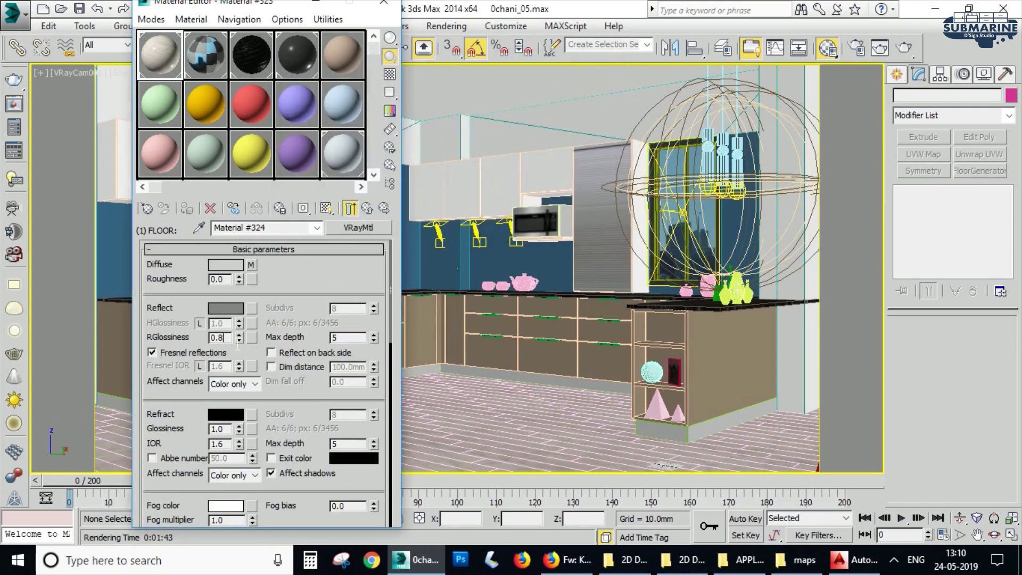
left_click(384, 3)
key("ctrl+s")
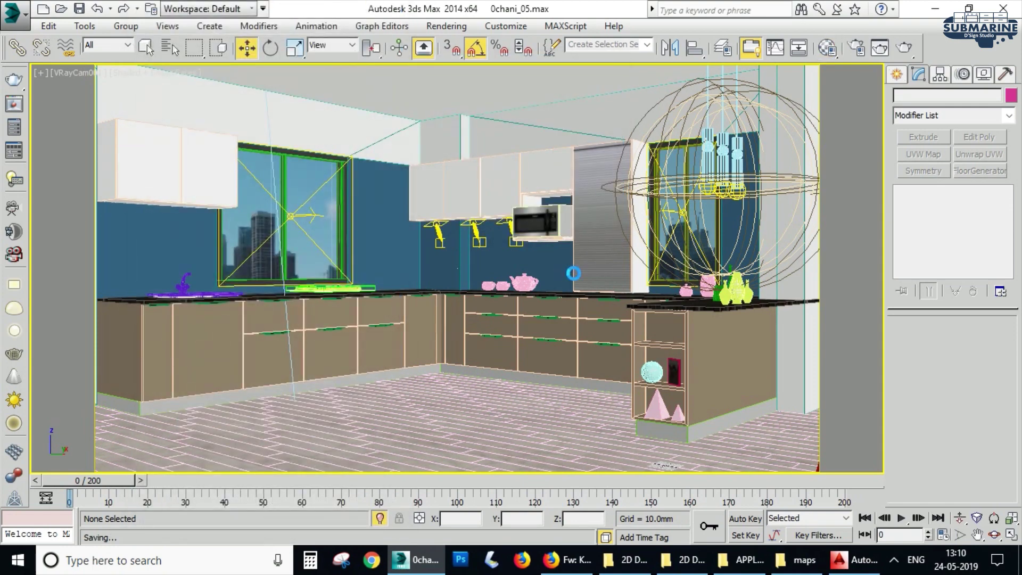
Step: Move the granite countertop's free end edge along X toward the column's face in the top view
left_click(702, 303)
key("t")
scroll(498, 231, "up", 6)
scroll(369, 201, "up", 2)
left_click(904, 195)
left_click(902, 191)
left_click(927, 215)
left_click(467, 215)
middle_click_drag(475, 229, 530, 339)
scroll(492, 155, "up", 3)
scroll(563, 406, "down", 2)
middle_click_drag(563, 406, 562, 419)
left_click_drag(579, 410, 576, 410)
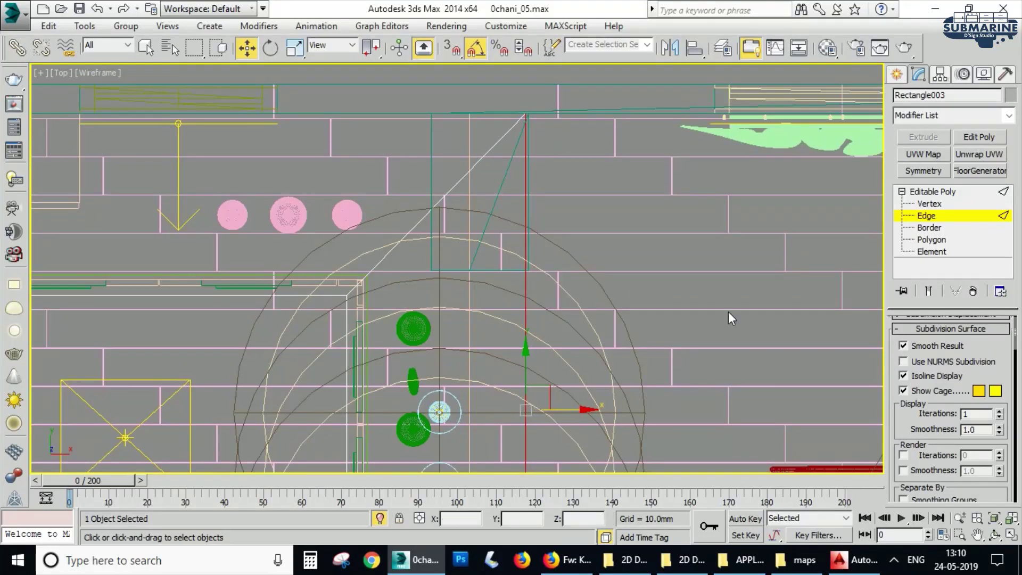
Step: Fine-tune the countertop edge's position along X, leave edge editing and return to the camera view
scroll(537, 373, "up", 2)
middle_click_drag(540, 375, 543, 346)
left_click_drag(585, 403, 589, 403)
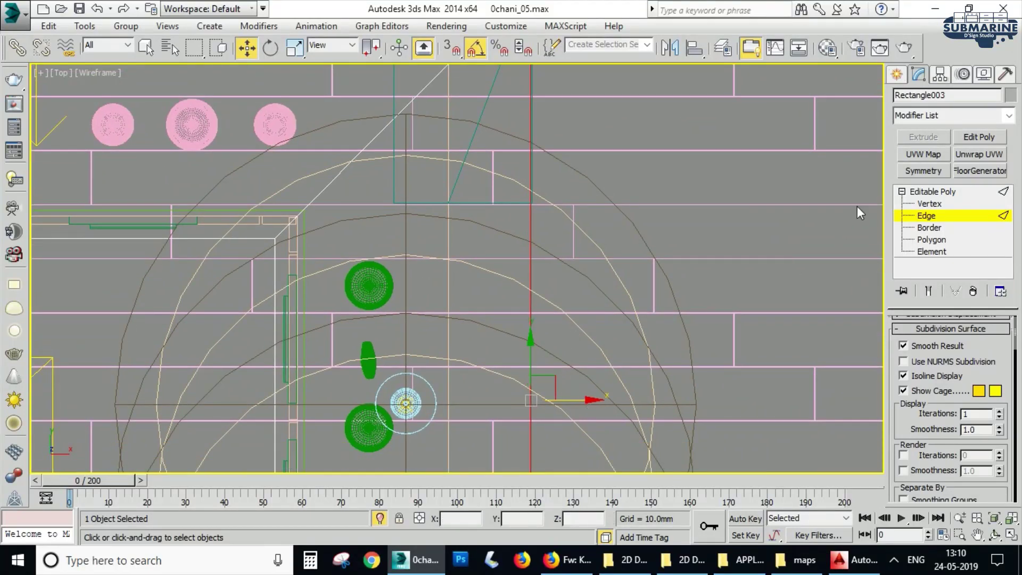
left_click(935, 191)
key("alt+w")
left_click(627, 292)
key("alt+w")
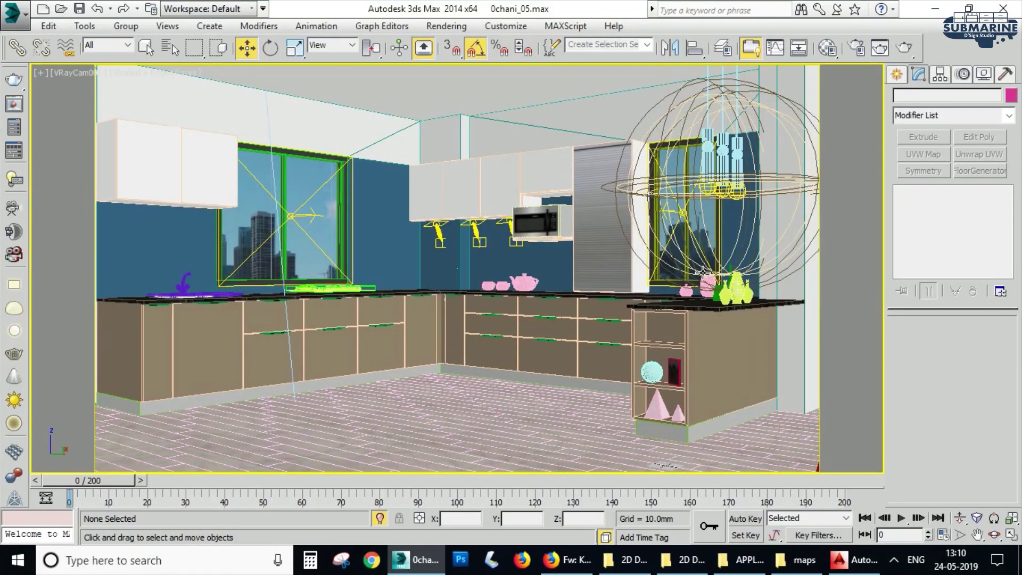
Step: Increase the walls' Multi/Sub-Object material to 13 sub-materials and name the new one CLADDING
left_click(702, 273)
key("m")
left_click(367, 208)
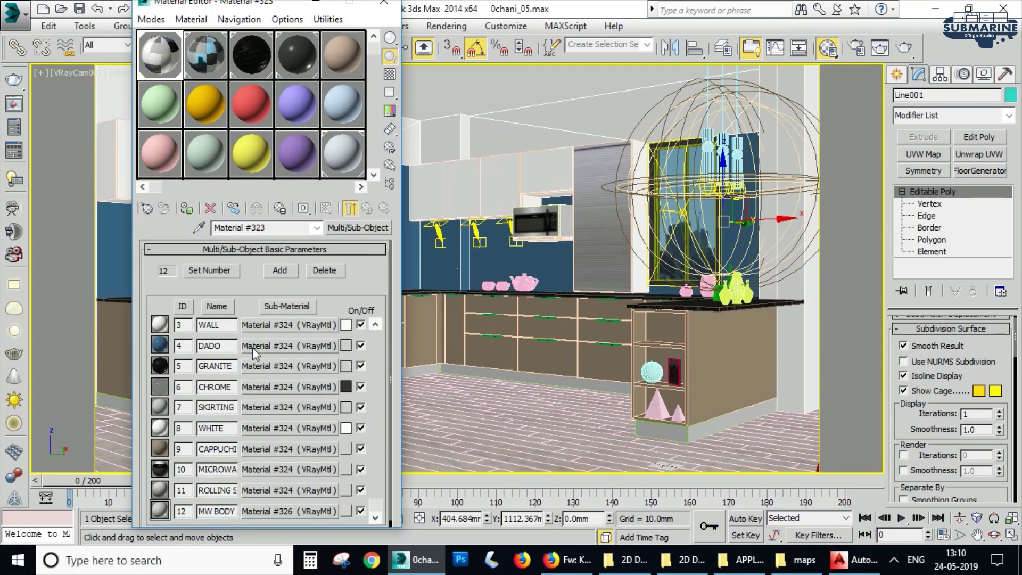
left_click(224, 271)
left_click(335, 258)
left_click(231, 507)
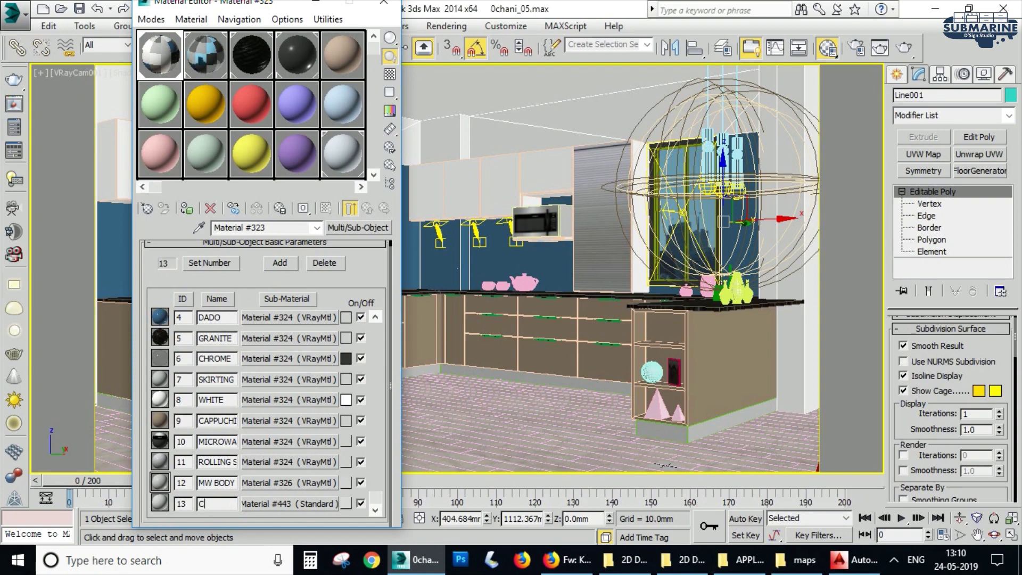
Step: Make sub-material 13 a VRayMtl and load WallPanel024.jpg from the Cladding folder as its diffuse bitmap
left_click(290, 503)
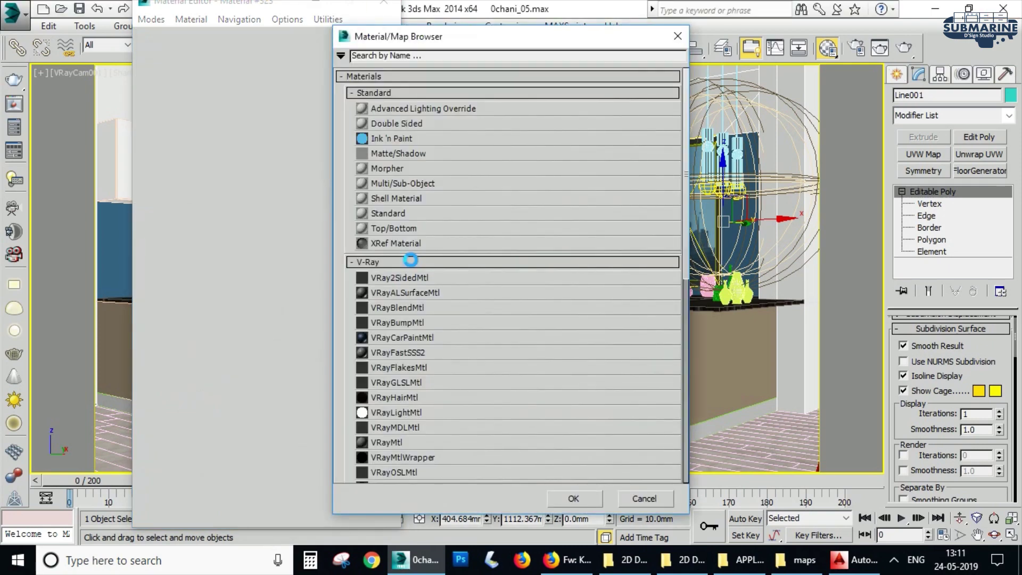
double_click(444, 406)
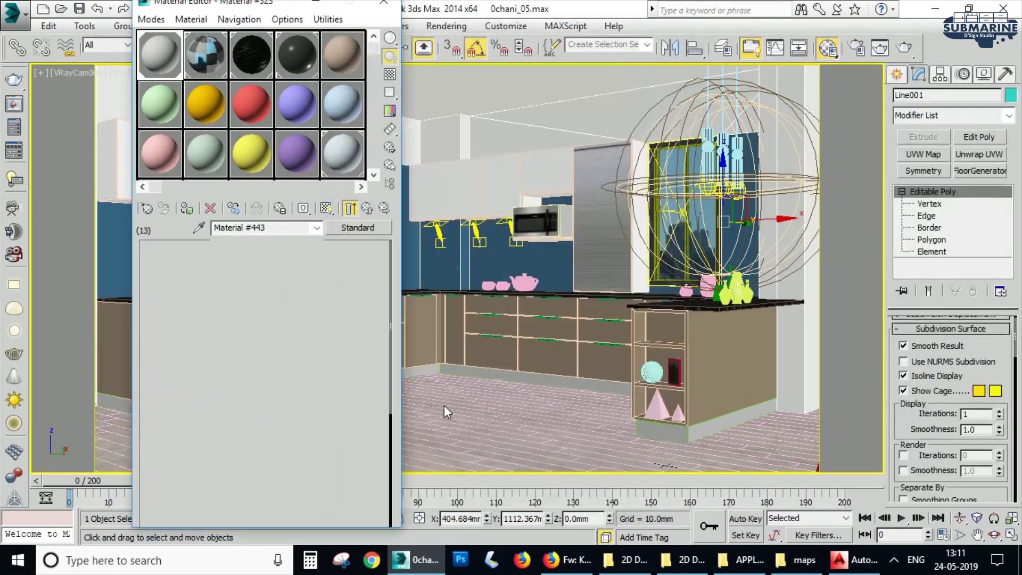
left_click(250, 267)
double_click(400, 105)
left_click(186, 38)
left_click(181, 119)
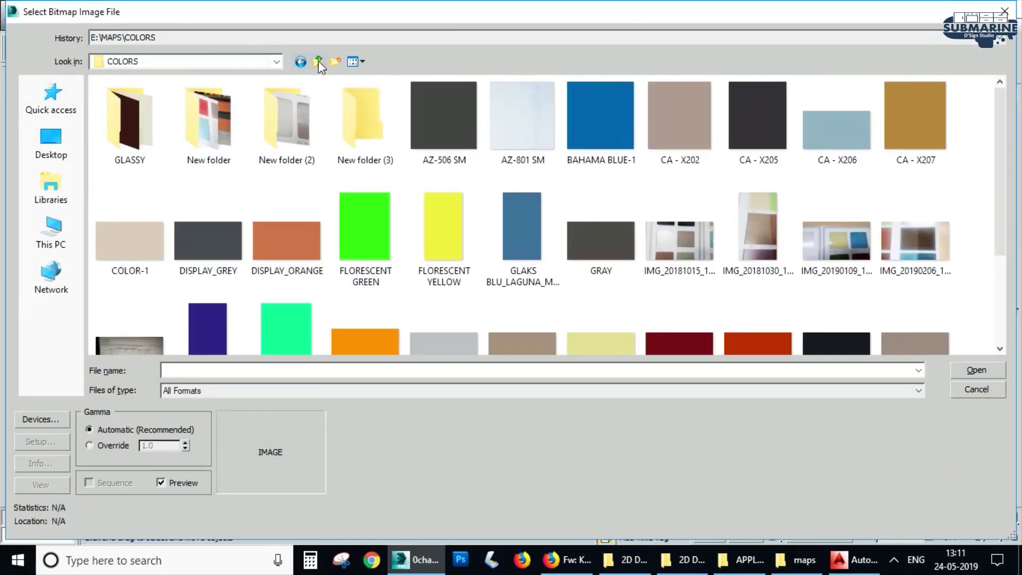
left_click(318, 61)
left_click(160, 115)
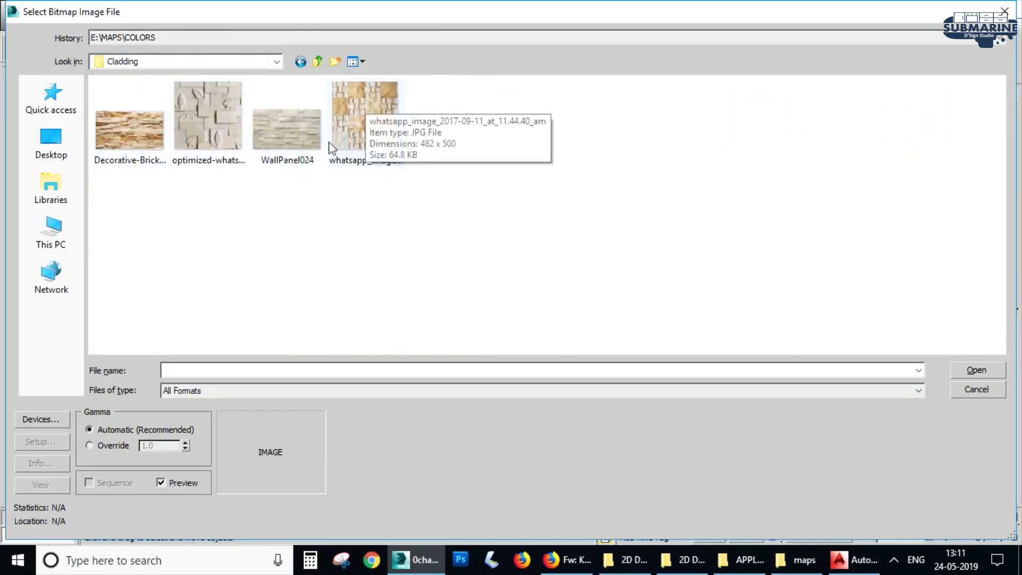
double_click(298, 136)
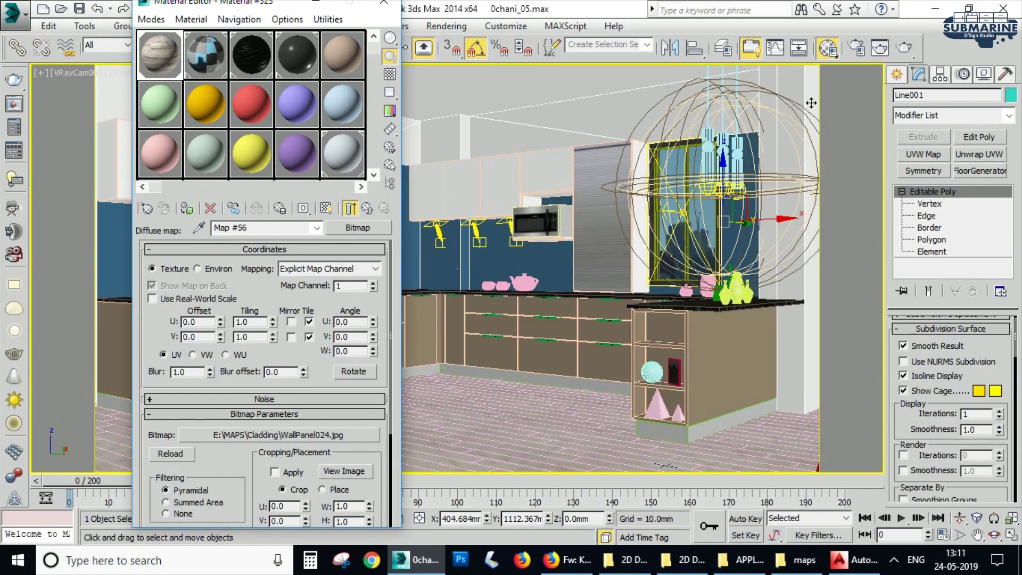
Step: Switch to a perspective view close to the column beside the counter and hide the lights
key("p")
key("z")
middle_click_drag(415, 415, 459, 419, "alt")
left_click(459, 419)
scroll(695, 294, "up", 5)
key("shift+l")
scroll(646, 317, "up", 3)
Step: Select the faces of the column beside the counter at polygon level
left_click(623, 228)
middle_click_drag(646, 318, 675, 305, "alt")
left_click(936, 241)
left_click(627, 227)
left_click(646, 218, "ctrl")
left_click(675, 306, "ctrl")
middle_click_drag(730, 288, 666, 298, "alt")
middle_click_drag(686, 367, 693, 292)
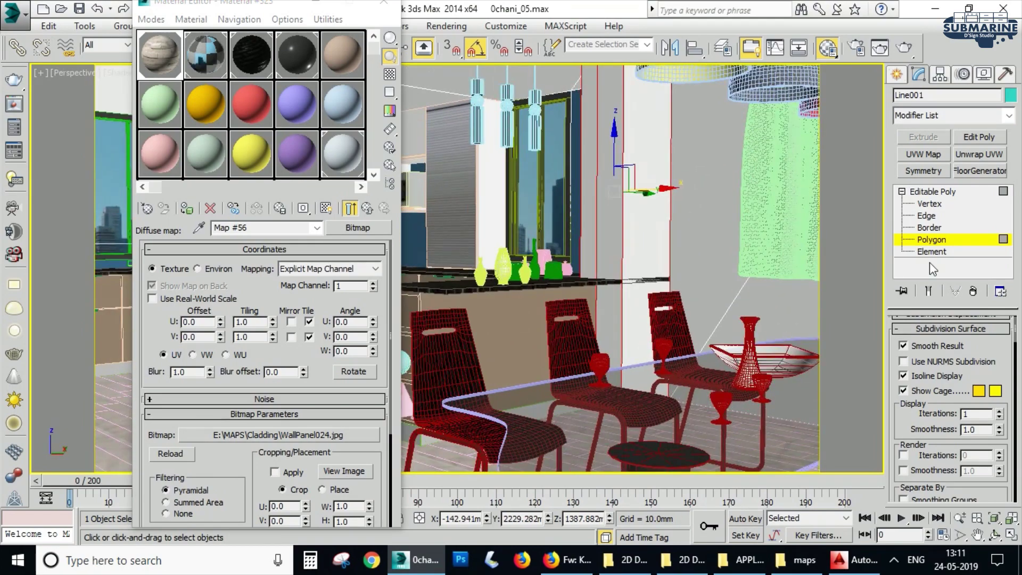
Step: Try to select the whole column at element level
left_click(929, 252)
left_click(625, 272)
mouse_move(629, 300)
middle_mouse_down("alt")
mouse_move(623, 278)
mouse_move(663, 213)
mouse_move(718, 187)
middle_mouse_up("alt")
scroll(641, 299, "down", 4)
scroll(646, 305, "down", 4)
left_click(554, 368)
Step: Select the column's faces as polygons in the wall mesh and assign them material ID 13
left_click(924, 241)
key("F3")
scroll(659, 181, "up", 5)
left_click(676, 201, "ctrl")
left_click(595, 188, "ctrl")
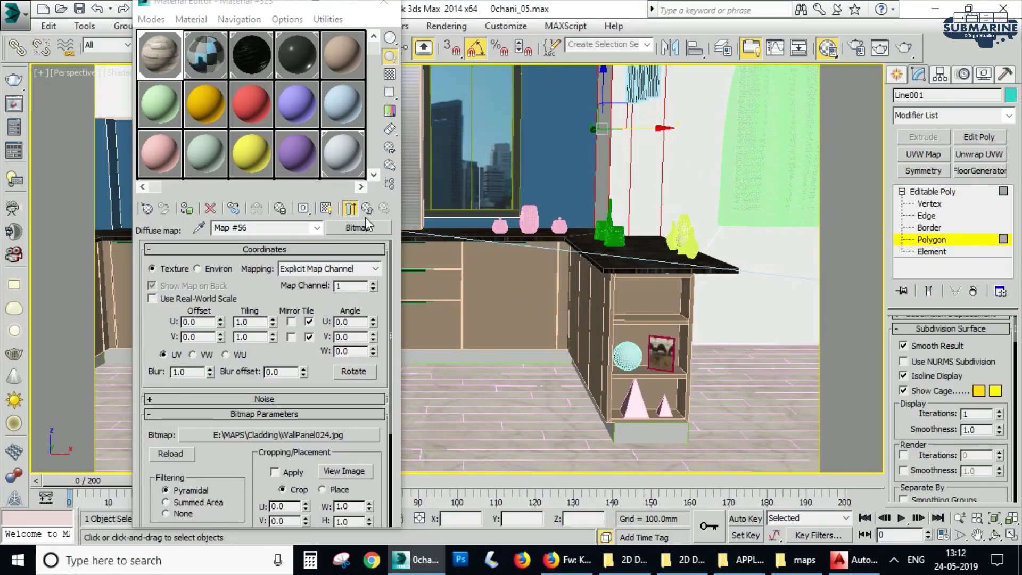
left_click(367, 210)
left_click(367, 210)
scroll(920, 430, "down", 10)
double_click(962, 412)
type("13")
key("Return")
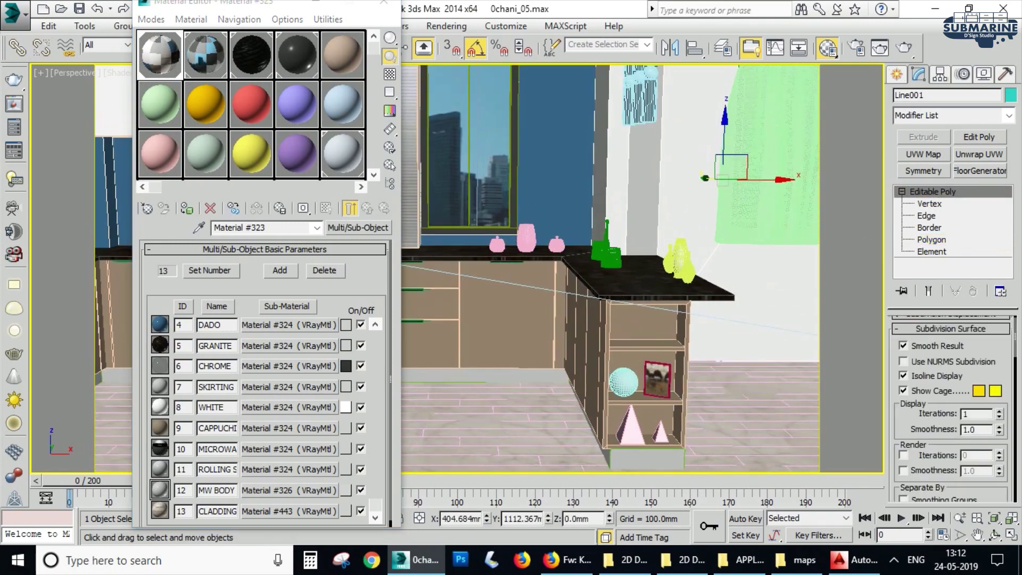
Step: Open the CLADDING sub-material and detach the column's faces from the wall mesh as a separate object
left_click(284, 511)
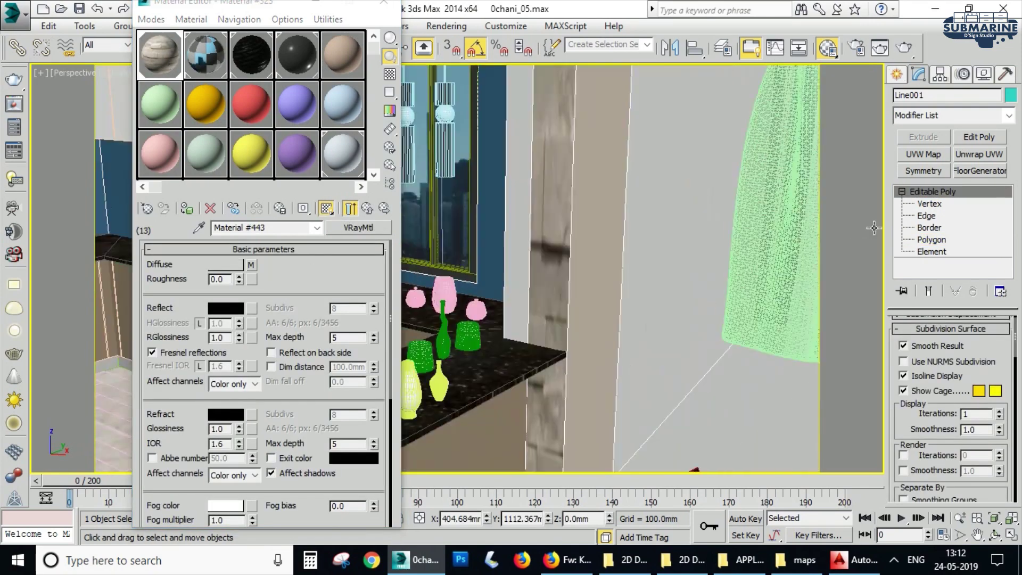
key("4")
key("4")
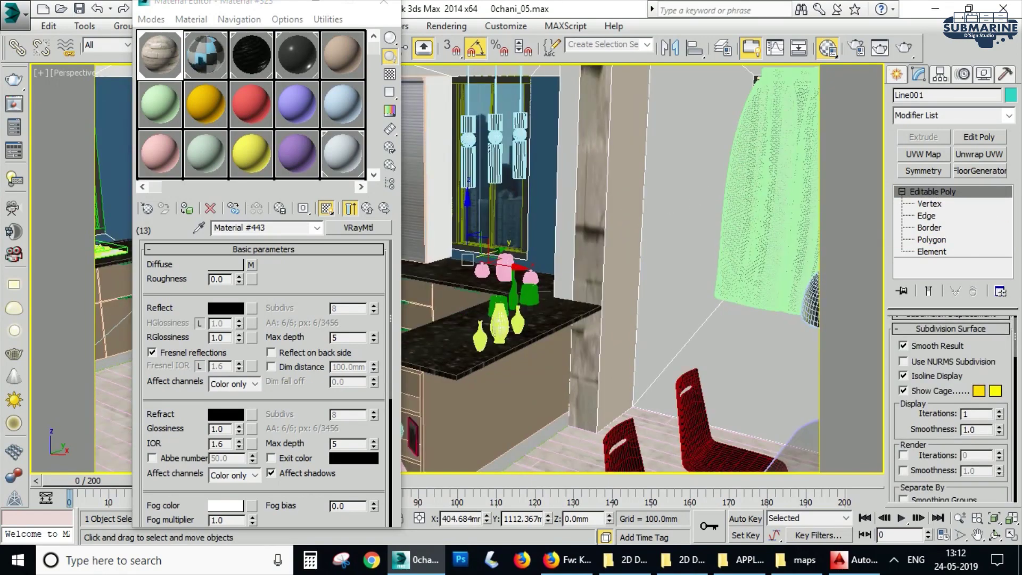
key("4")
left_click(645, 216)
middle_click_drag(584, 234, 608, 232, "alt")
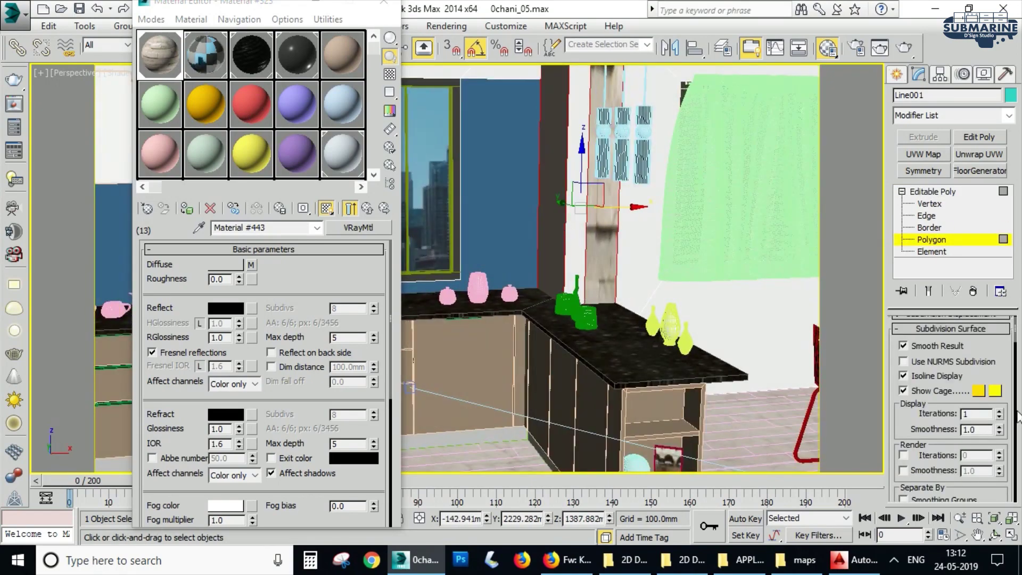
scroll(1019, 417, "down", 9)
left_click(979, 385)
left_click(560, 286)
Step: Select the detached column and apply a UVW Map modifier with Box mapping
left_click(935, 193)
key("F3")
left_click(629, 244)
key("F3")
left_click(594, 235)
left_click(929, 154)
left_click(926, 409)
middle_click_drag(799, 323, 743, 338, "alt")
Step: Select the detached column's elements and set their material ID to 13
left_click(902, 204)
left_click(926, 264)
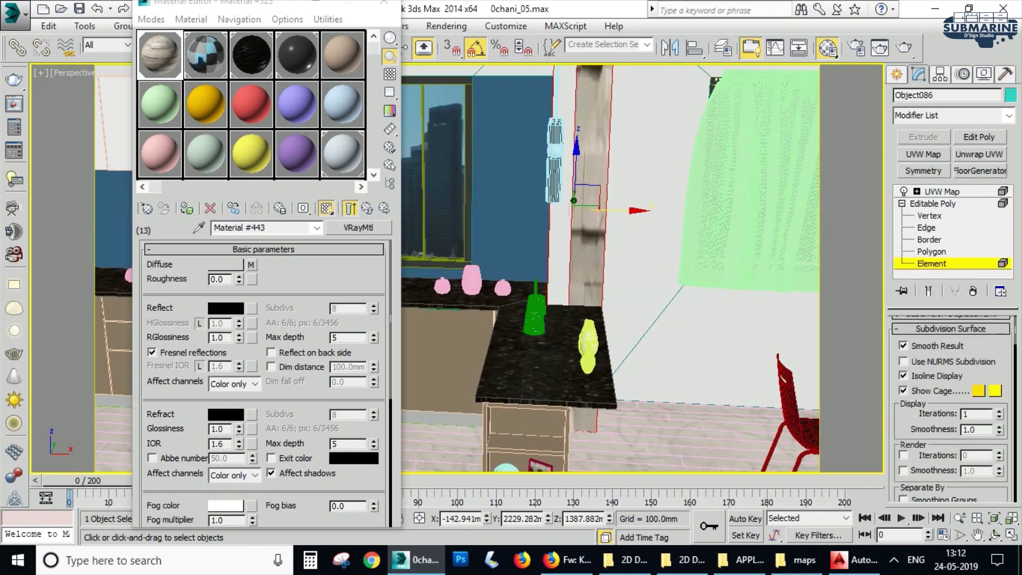
left_click(367, 208)
left_click_drag(1015, 425, 1016, 373)
left_click_drag(990, 453, 989, 296)
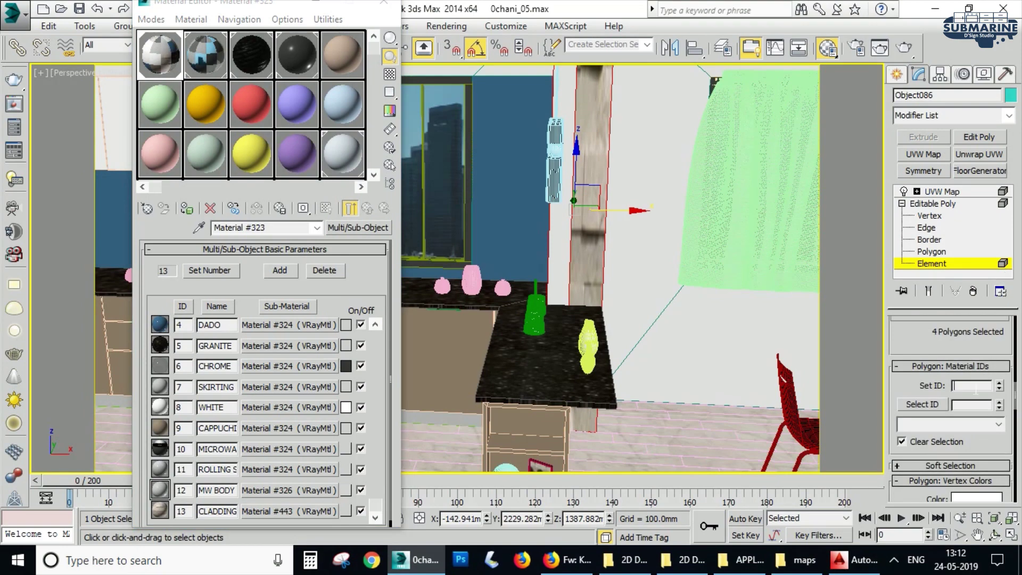
left_click(976, 387)
type("13")
key("Return")
Step: Scale down the column's UVW Map gizmo so the cladding texture repeats more often
left_click(946, 205)
left_click(942, 192)
middle_click_drag(679, 338, 747, 309, "alt")
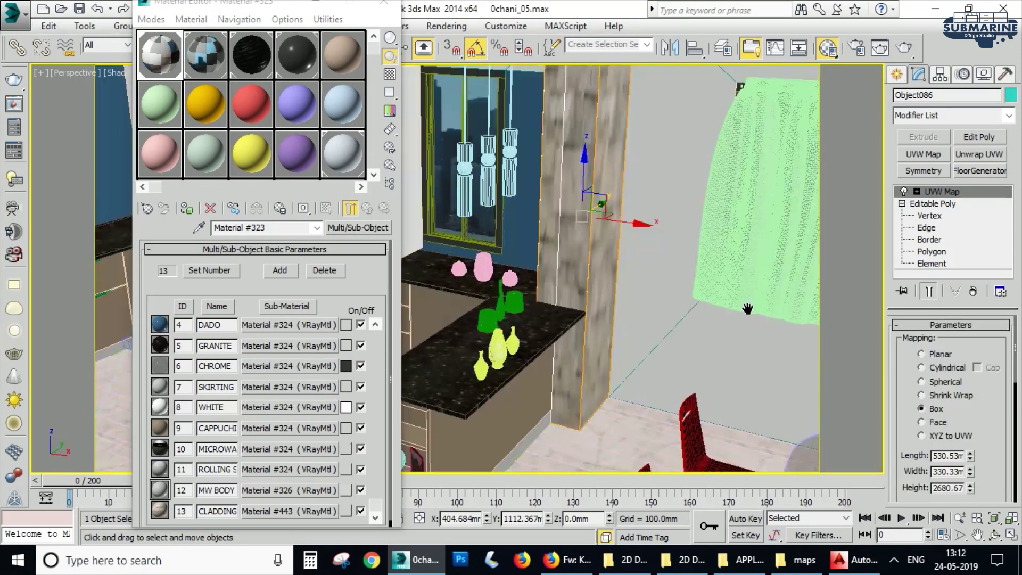
key("F4")
middle_click_drag(534, 363, 547, 307, "alt")
left_click(963, 194)
middle_click_drag(734, 234, 660, 261, "alt")
scroll(660, 261, "down", 3)
key("r")
left_click_drag(595, 192, 574, 548)
scroll(602, 298, "up", 4)
middle_click_drag(601, 314, 646, 290, "alt")
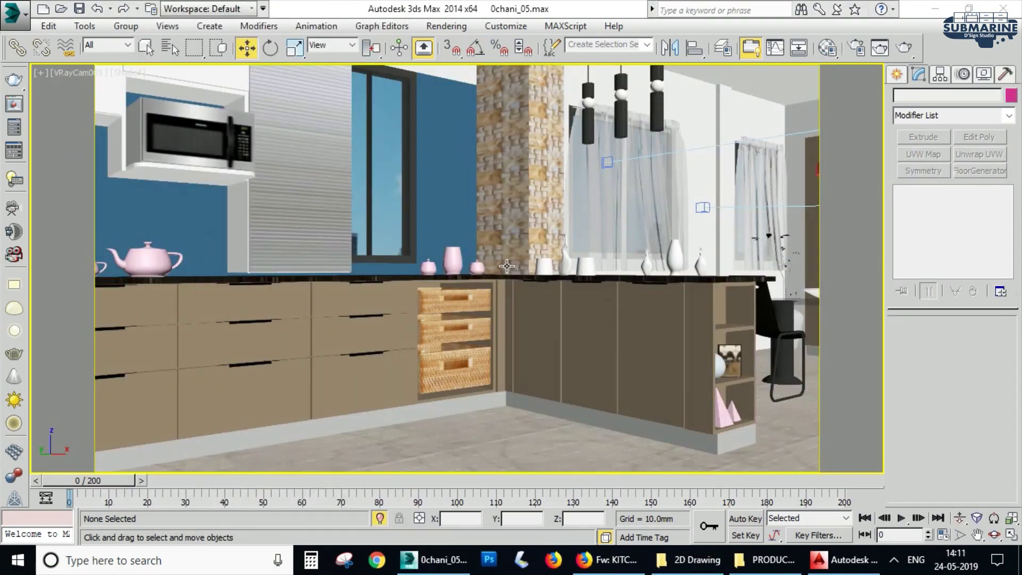
Step: Switch to the dining-area camera view, and select that camera and shift it slightly in the top view
key("c")
double_click(457, 207)
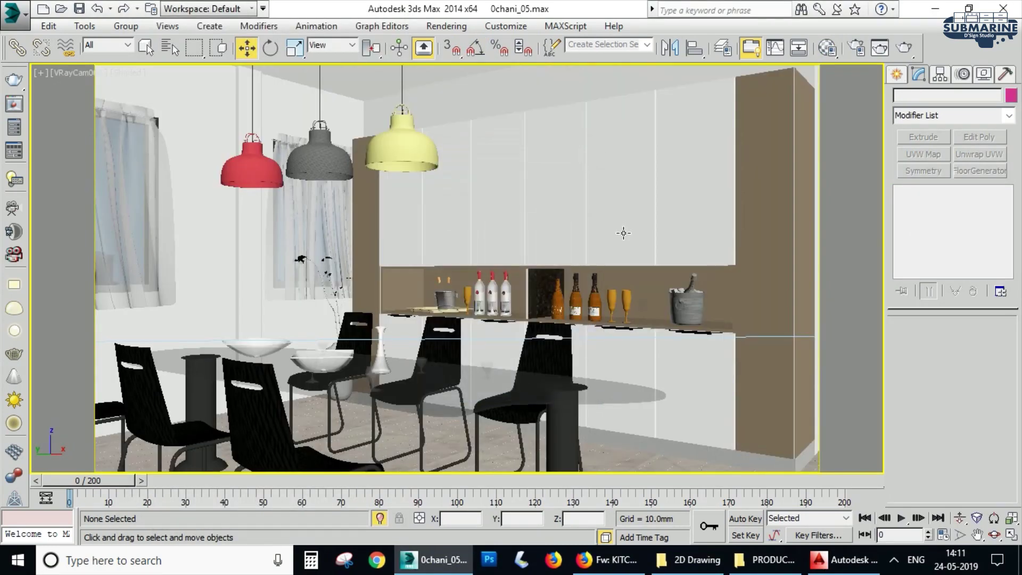
key("alt+w")
left_click(301, 205)
scroll(297, 204, "up", 8)
left_click(266, 192)
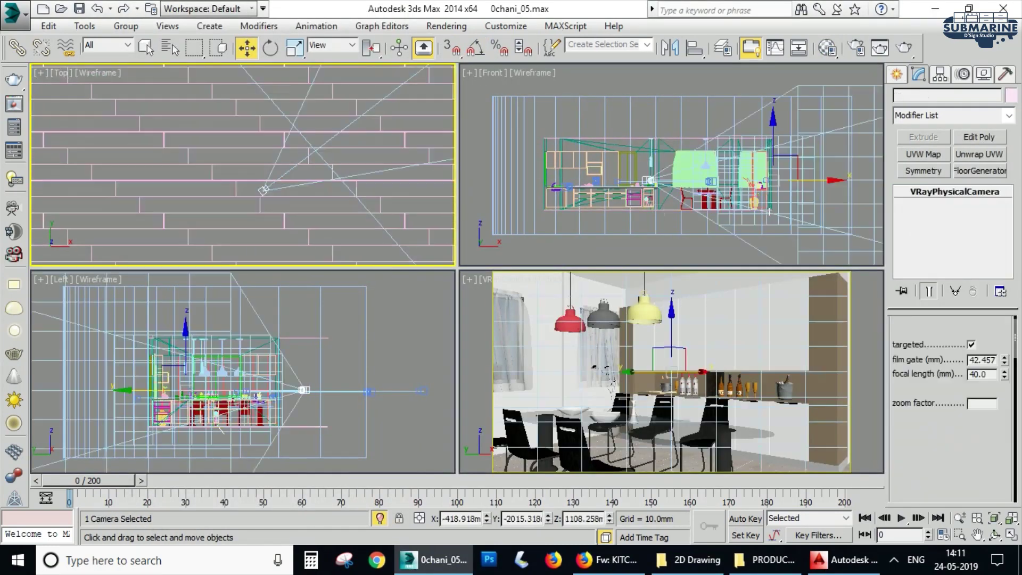
scroll(303, 181, "down", 4)
middle_click_drag(362, 144, 53, 298)
left_click_drag(306, 108, 306, 107)
Step: Fine-tune the dining camera's framing and nudge its position in the top view
middle_click(628, 290)
middle_click_drag(675, 313, 675, 311)
middle_click(257, 192)
left_click_drag(289, 94, 285, 96)
Step: Maximize the dining camera's view, adjust its framing slightly and render it
middle_click(622, 343)
key("alt+w")
middle_click_drag(622, 344, 633, 342)
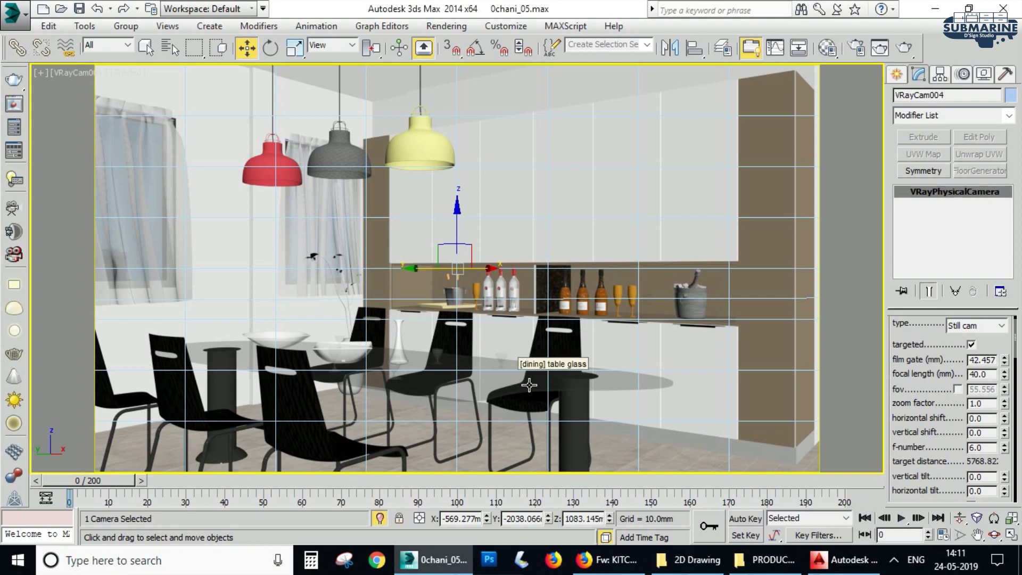
key("shift+q")
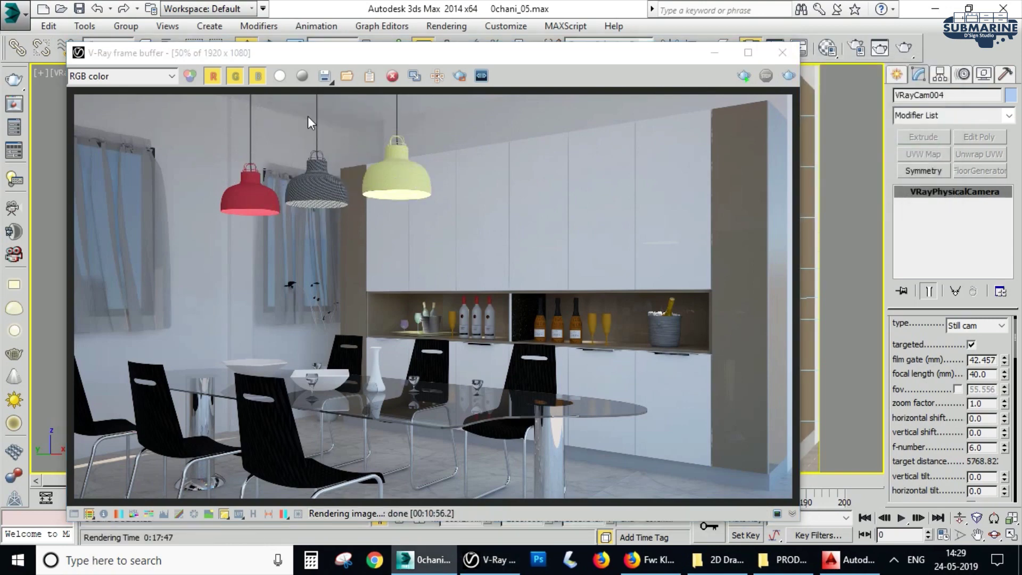
Step: Save the rendered dining view to the Desktop as a Targa image numbered 04 in the existing series
left_click(325, 76)
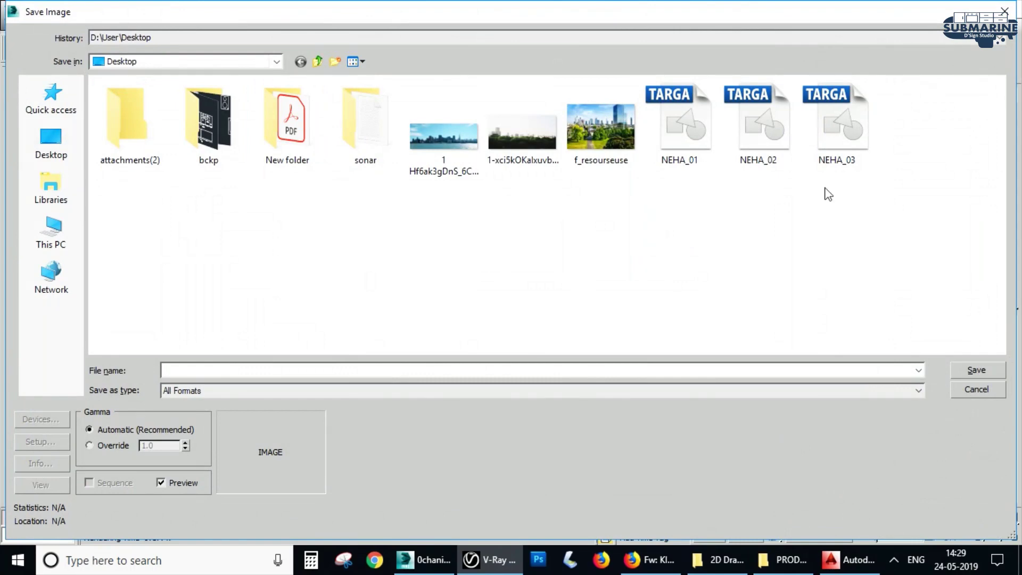
left_click(837, 122)
left_click(264, 376)
key("Tab")
key("t")
key("Return")
key("Return")
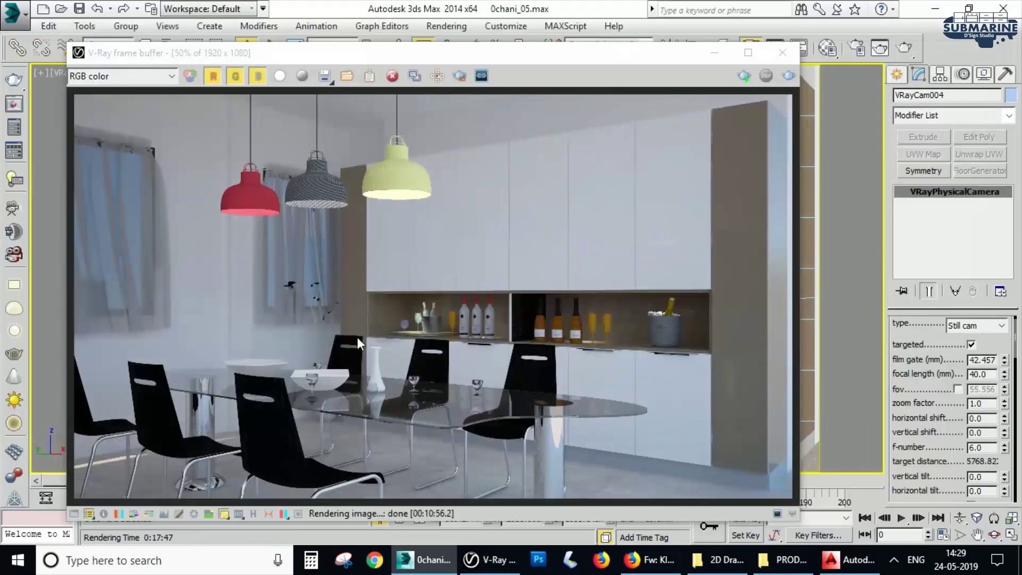
Step: Select a champagne glass on the shelf and copy the window glass sub-material into a separate sample slot
left_click(781, 52)
left_click(602, 307)
key("p")
key("z")
scroll(632, 313, "down", 8)
middle_click_drag(531, 298, 456, 303)
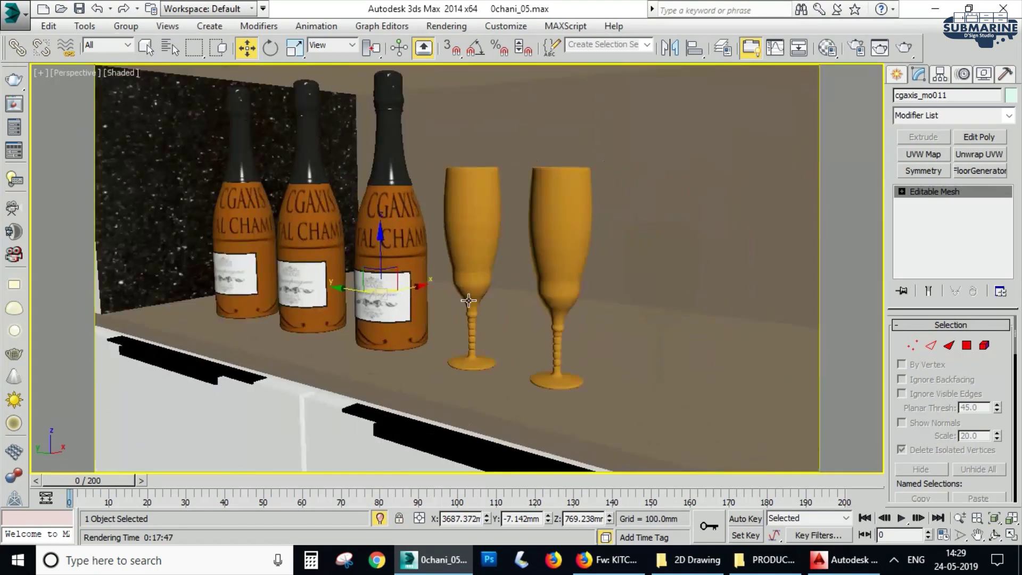
left_click(477, 290)
key("m")
left_click(195, 63)
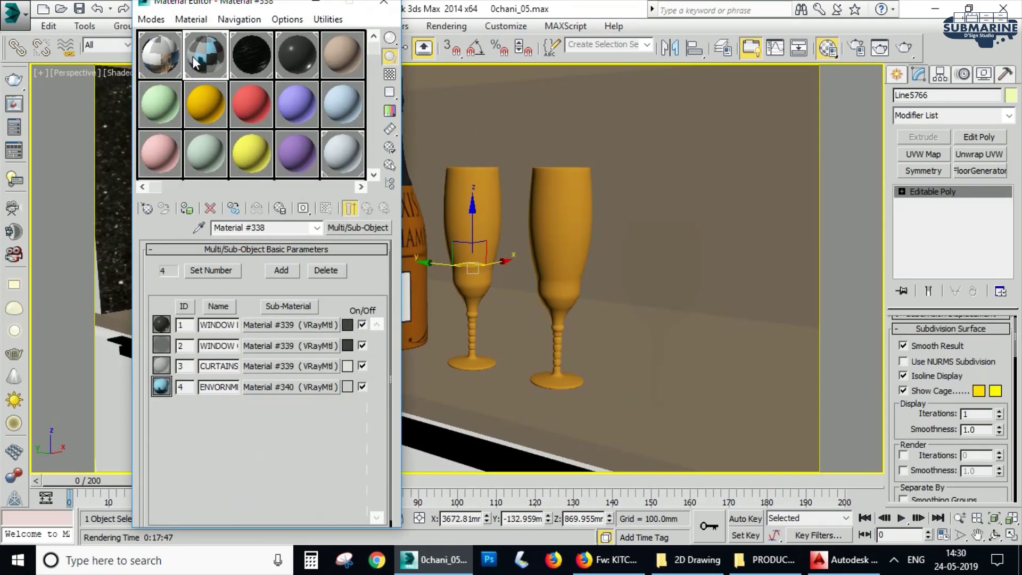
right_click(260, 344)
left_click(288, 369)
left_click(164, 101)
right_click(366, 227)
left_click(416, 270)
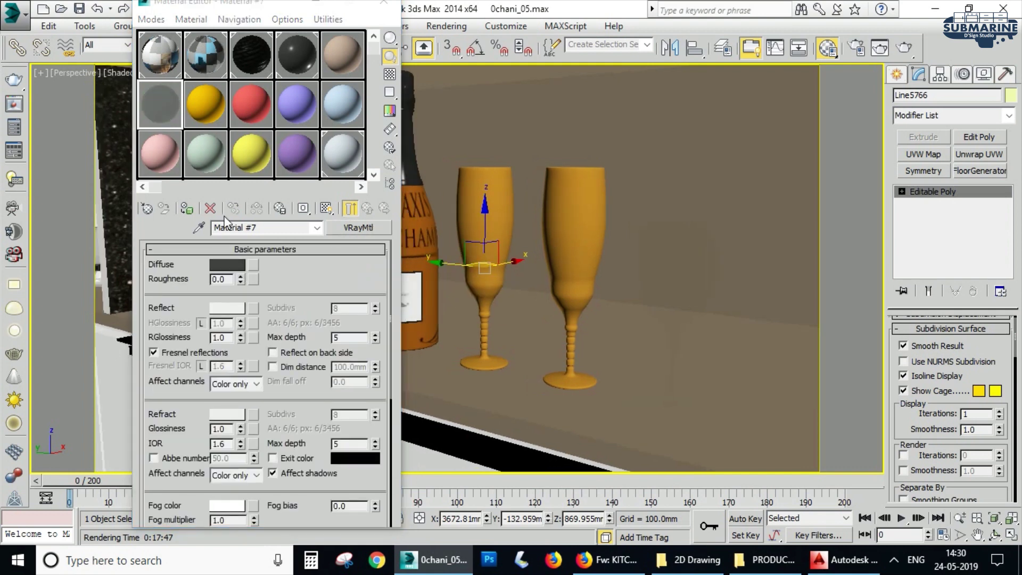
Step: Apply the copied glass material to the champagne glasses in the shelf niche
left_click(581, 228)
left_click(186, 208)
scroll(616, 296, "down", 4)
middle_click_drag(628, 234, 851, 247)
middle_click_drag(435, 274, 542, 287)
scroll(543, 287, "up", 1)
left_click(528, 281)
middle_click_drag(514, 341, 574, 347)
left_click(186, 208)
Step: Apply the BLACK MATT material to the red cap element of the white bottle nearest the divider
scroll(756, 314, "down", 2)
middle_click_drag(761, 317, 612, 327)
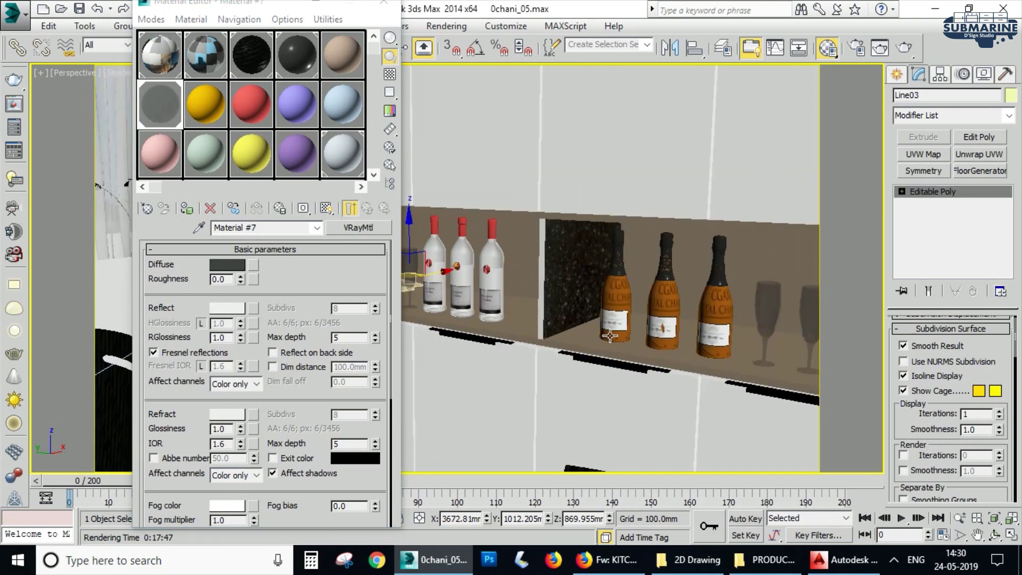
scroll(493, 241, "up", 2)
left_click(502, 228)
scroll(503, 228, "up", 3)
middle_click_drag(503, 227, 581, 224, "alt")
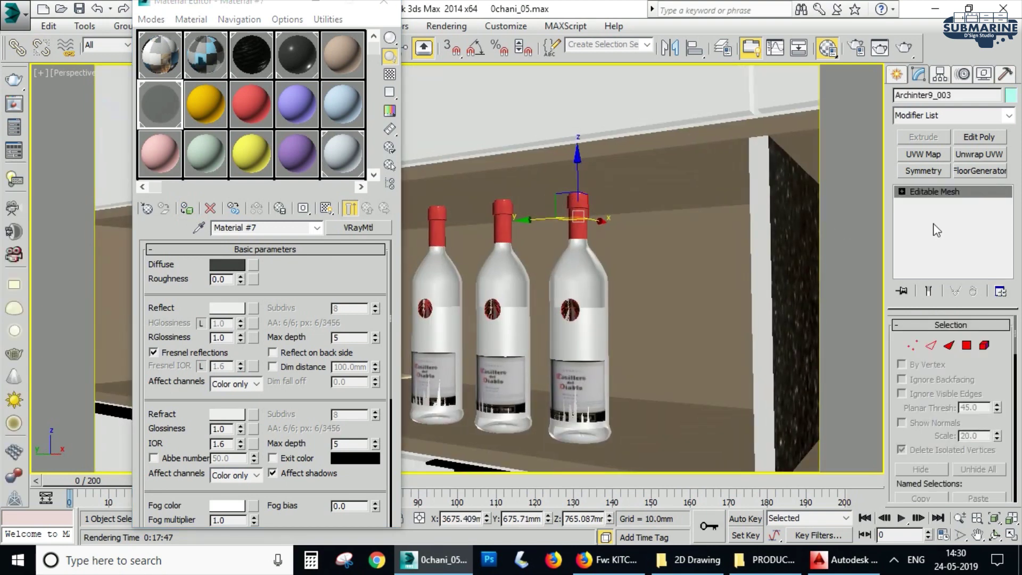
left_click(985, 346)
left_click(298, 55)
left_click(186, 208)
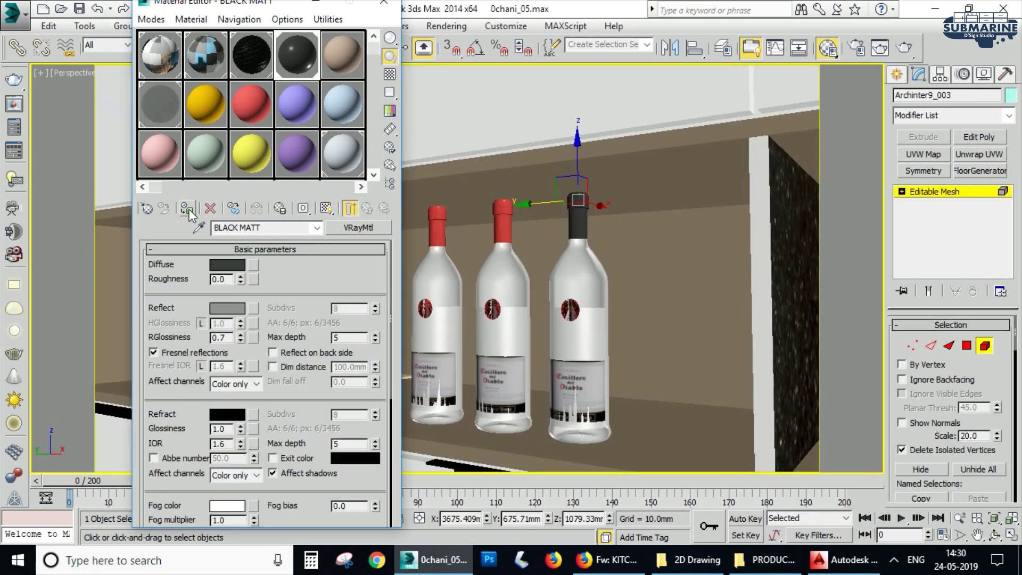
left_click(968, 189)
Step: Apply the BLACK MATT material to the cap elements of the other two white bottles
left_click(985, 346)
left_click_drag(544, 183, 490, 236)
left_click(296, 53)
left_click(187, 208)
left_click(977, 194)
left_click(441, 241)
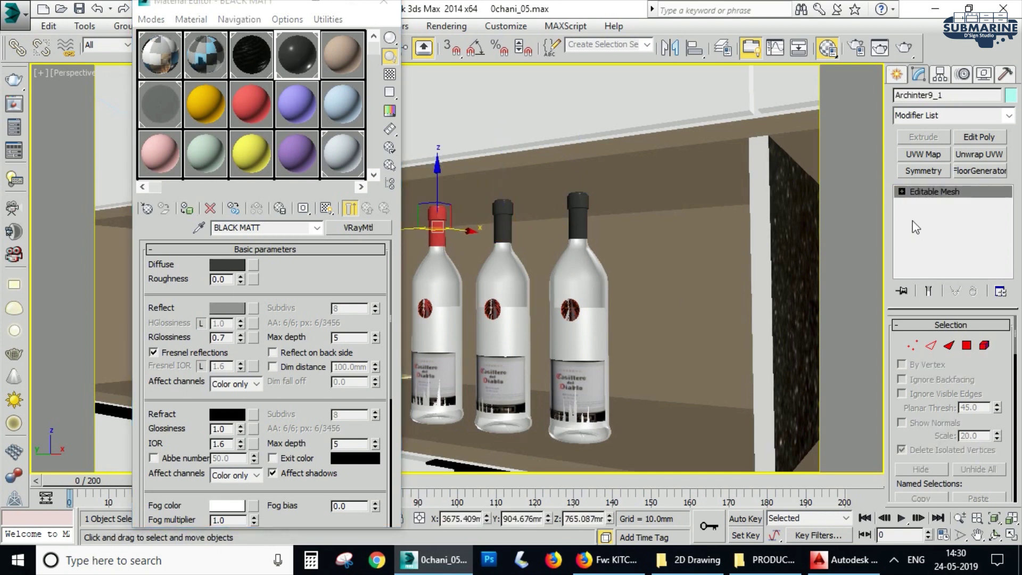
left_click(985, 346)
left_click(185, 209)
scroll(708, 255, "down", 3)
middle_click_drag(708, 256, 457, 262)
left_click(925, 193)
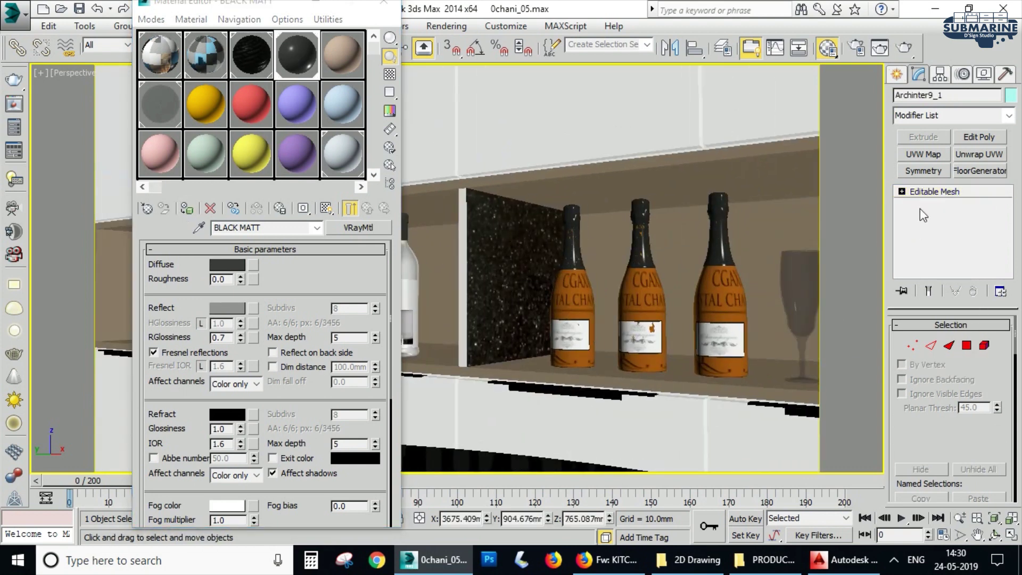
Step: Set the material ID of the niche's dark vertical divider element to 9 (CAPPUCHINO) and check its polygons
middle_click_drag(804, 322, 524, 318)
scroll(523, 319, "down", 2)
scroll(733, 306, "down", 2)
middle_click_drag(604, 307, 744, 318)
mouse_move(641, 315)
middle_mouse_down()
mouse_move(722, 319)
mouse_move(630, 327)
middle_mouse_up()
left_click(722, 320)
left_click(932, 252)
left_click(655, 326)
left_click_drag(1015, 368, 1017, 386)
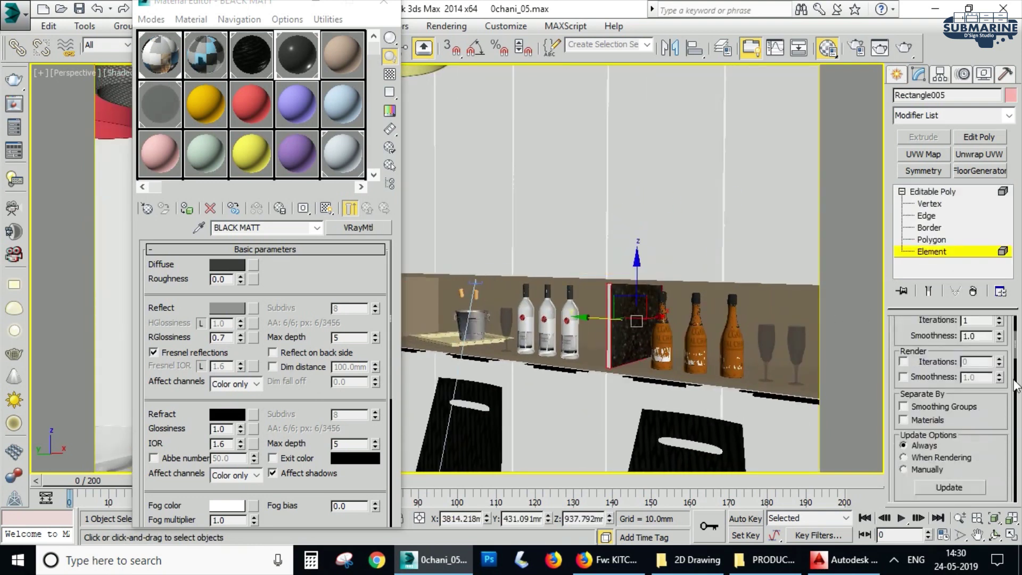
left_click_drag(997, 441, 972, 405)
key("Return")
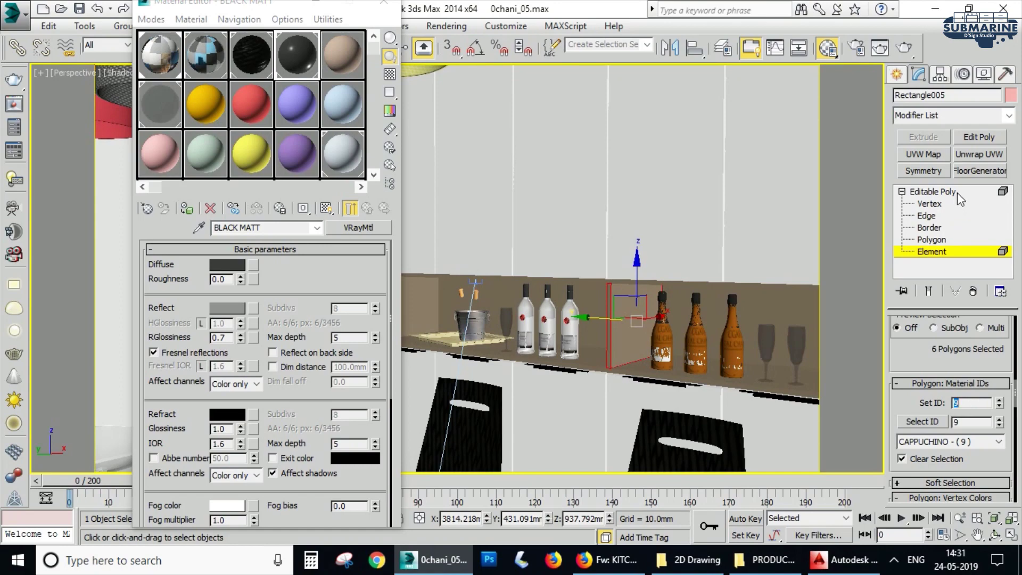
left_click(957, 193)
middle_click_drag(428, 317, 618, 305)
scroll(619, 305, "up", 5)
key("4")
left_click_drag(1001, 437, 1005, 205)
left_click(1000, 352)
key("4")
Step: Return to the VRayCam004 view and region-render the shelf niche around the bottles and champagne glasses
scroll(687, 372, "down", 5)
middle_click_drag(686, 373, 615, 352)
scroll(615, 352, "down", 8)
key("c")
double_click(485, 186)
left_click(384, 4)
left_click(465, 27)
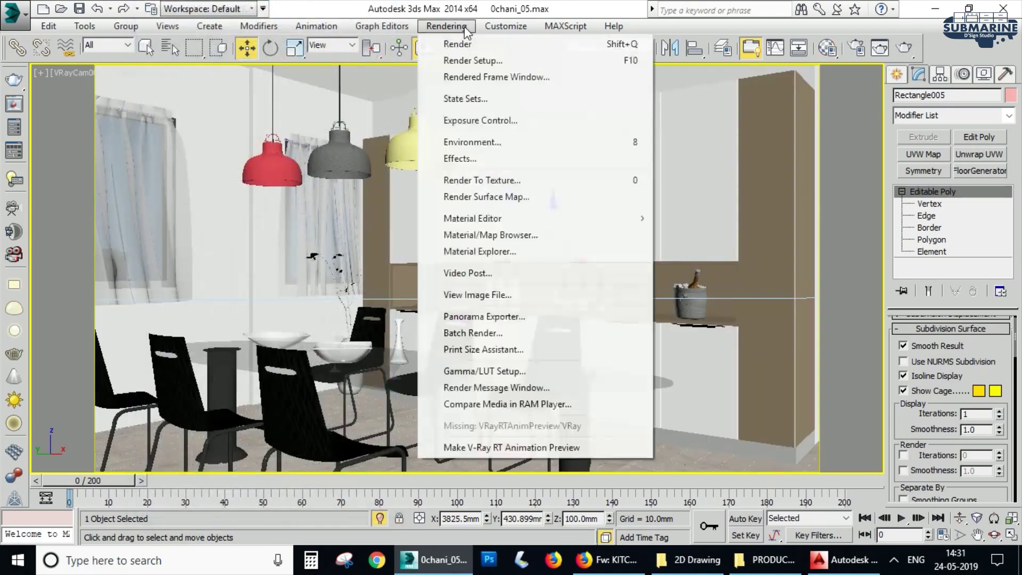
left_click(488, 78)
left_click_drag(582, 34, 436, 38)
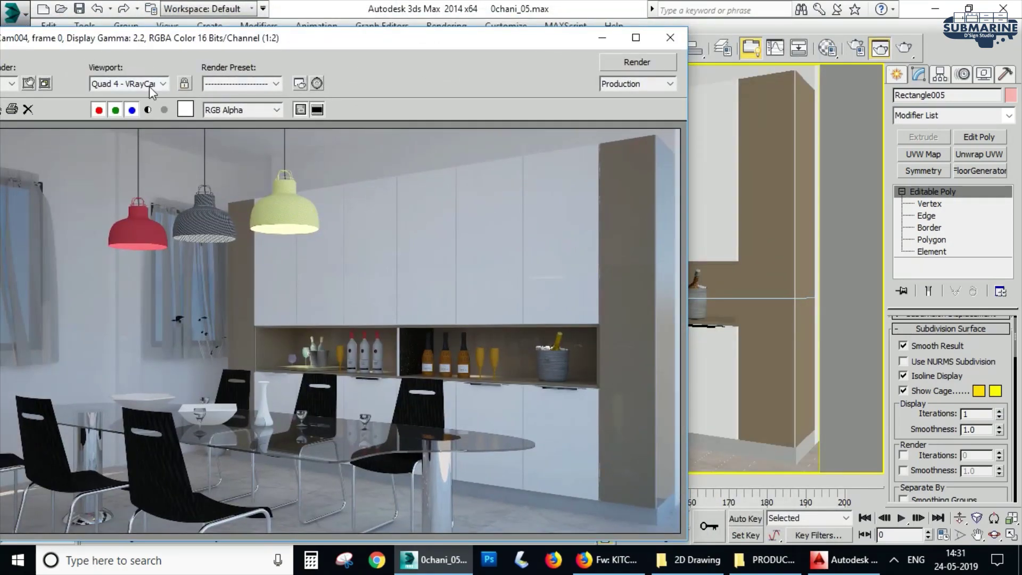
left_click_drag(83, 38, 180, 41)
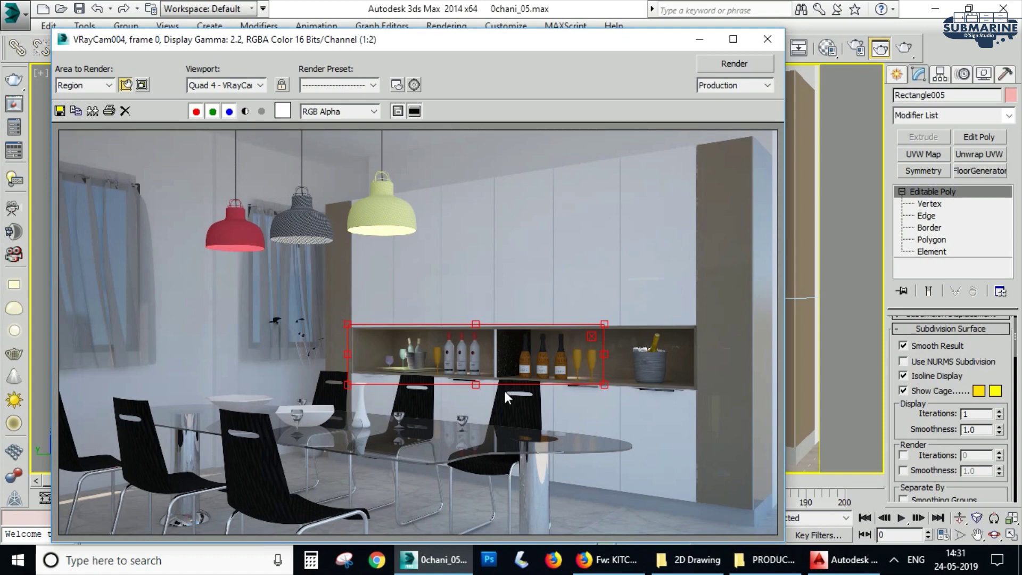
left_click(734, 63)
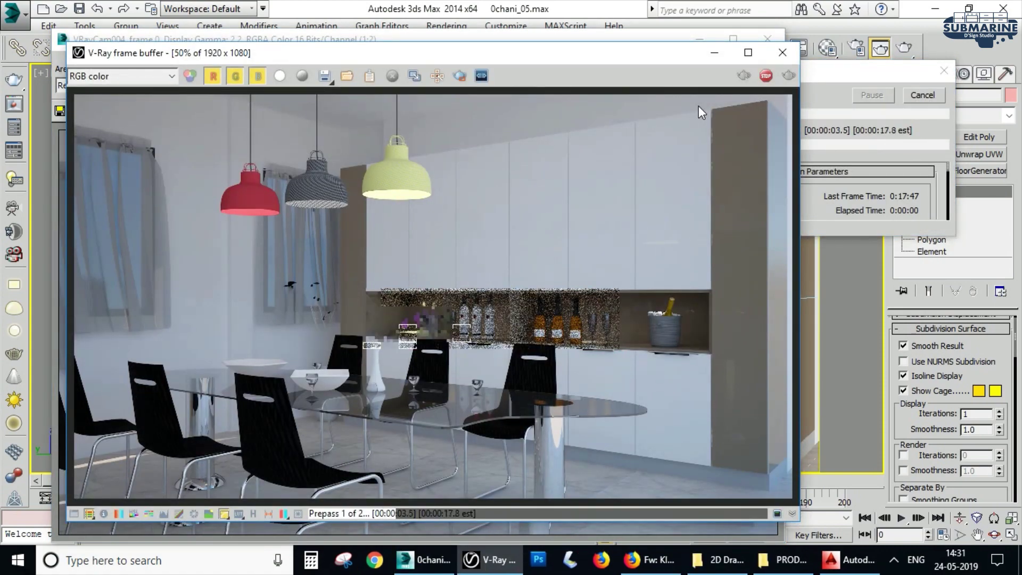
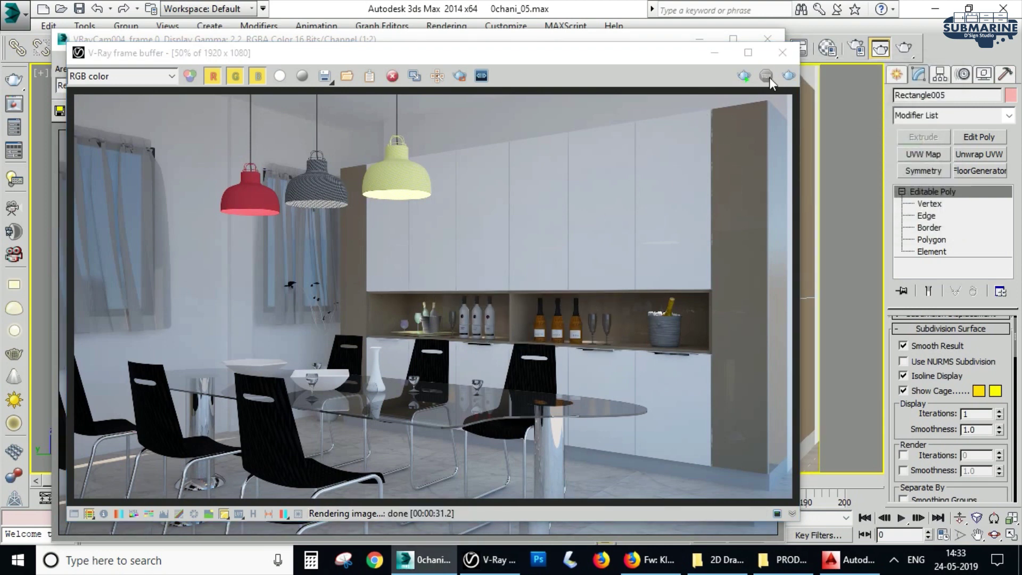
left_click(781, 53)
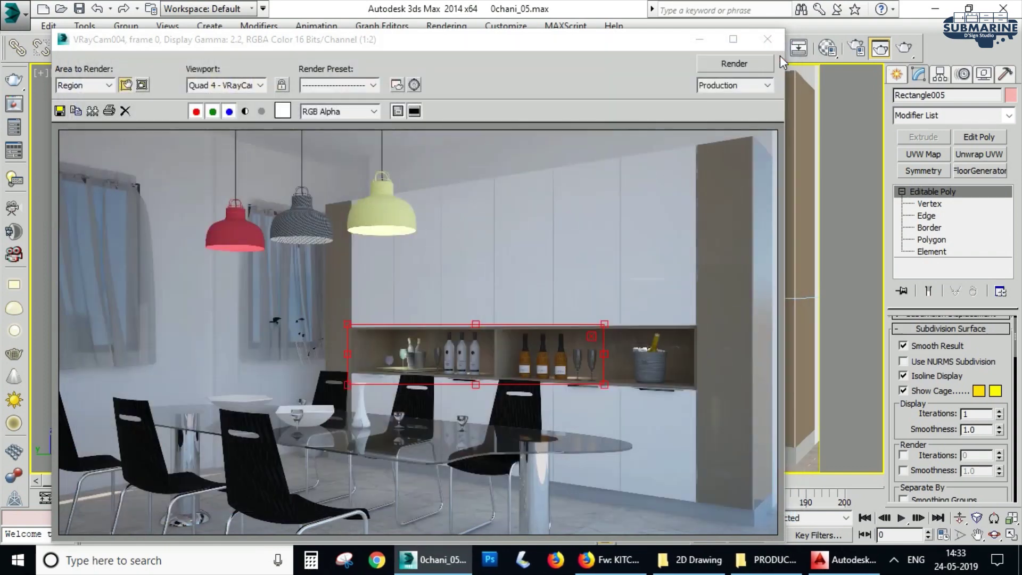
left_click(770, 34)
key("w")
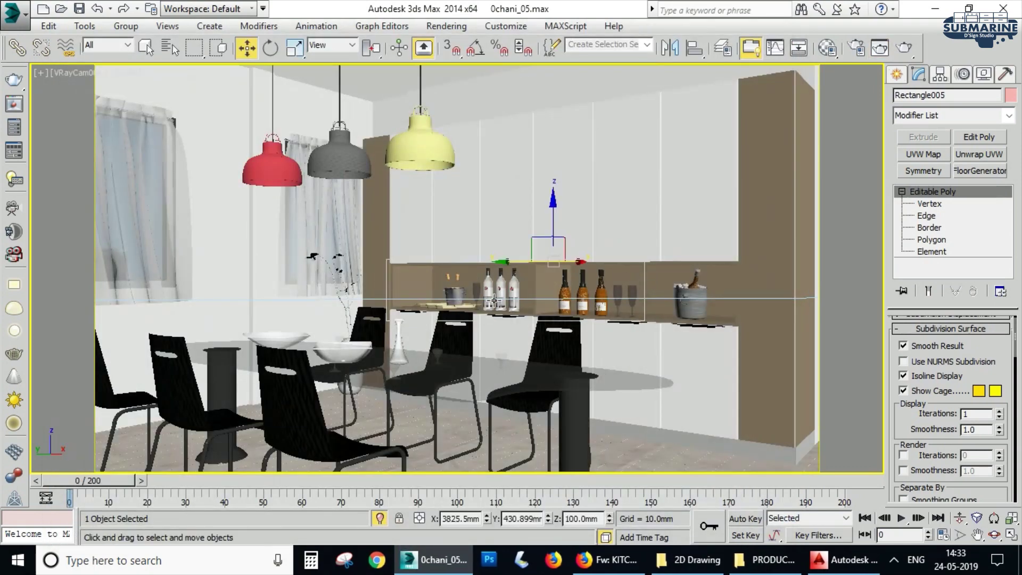
Step: Apply the glass material to the glasses on the tray beside the ice bucket
left_click(466, 306)
key("p")
key("z")
scroll(466, 307, "down", 4)
middle_click_drag(466, 307, 611, 341, "alt")
key("F3")
left_click(462, 327)
key("m")
left_click(160, 104)
left_click(185, 208)
left_click(449, 282)
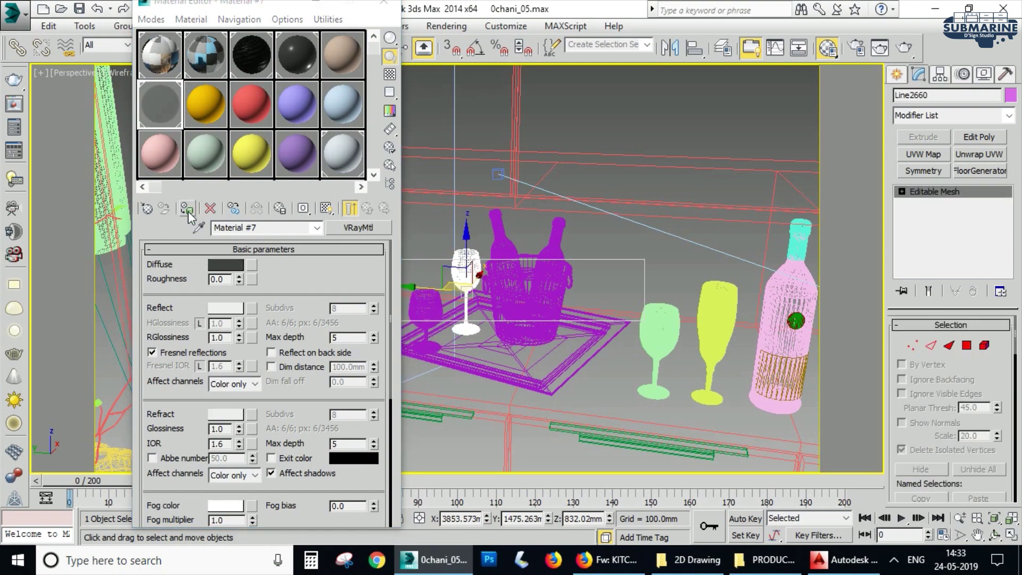
left_click(383, 2)
key("F3")
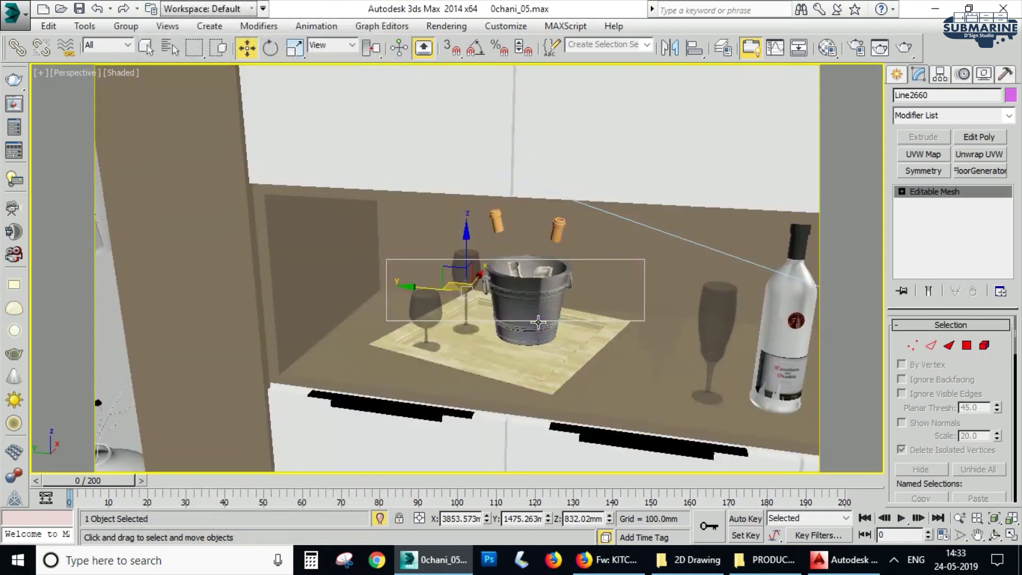
Step: Return to the dining camera view and region-render only the area around the tray glasses
key("c")
double_click(473, 201)
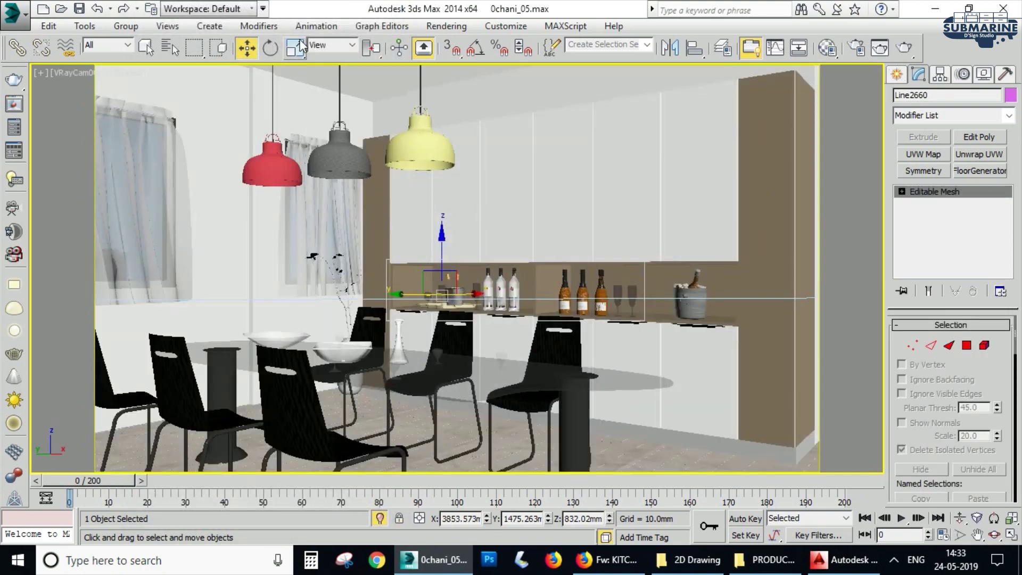
left_click(446, 25)
left_click(496, 77)
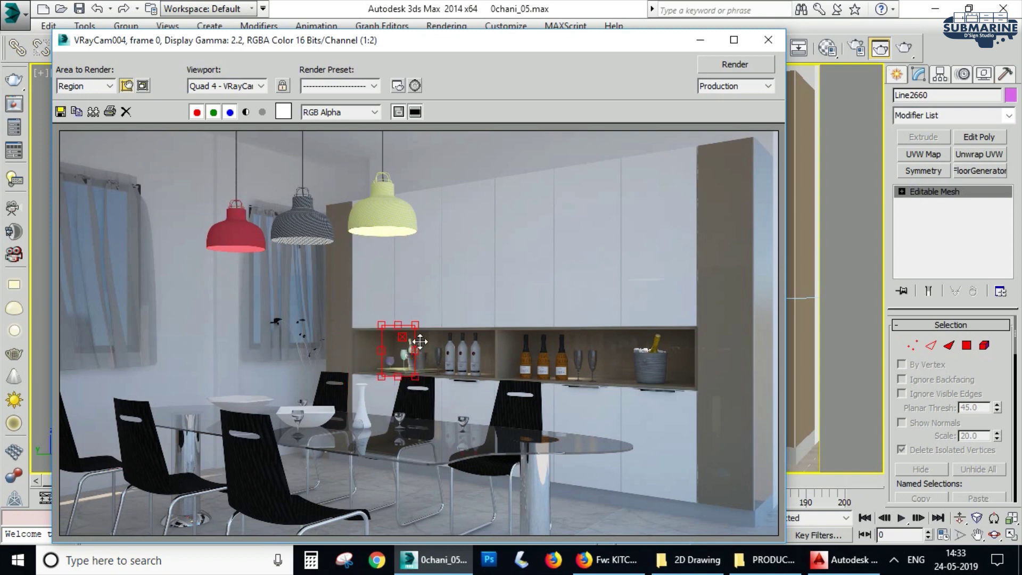
left_click(739, 64)
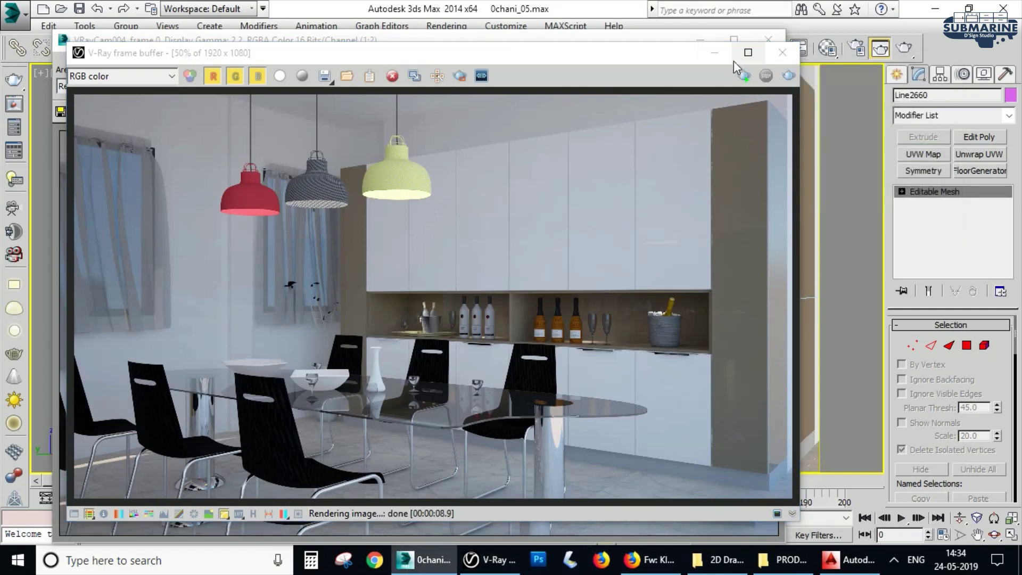
Step: Save the updated render over the existing Targa image numbered 04 on the Desktop
left_click(326, 75)
double_click(936, 139)
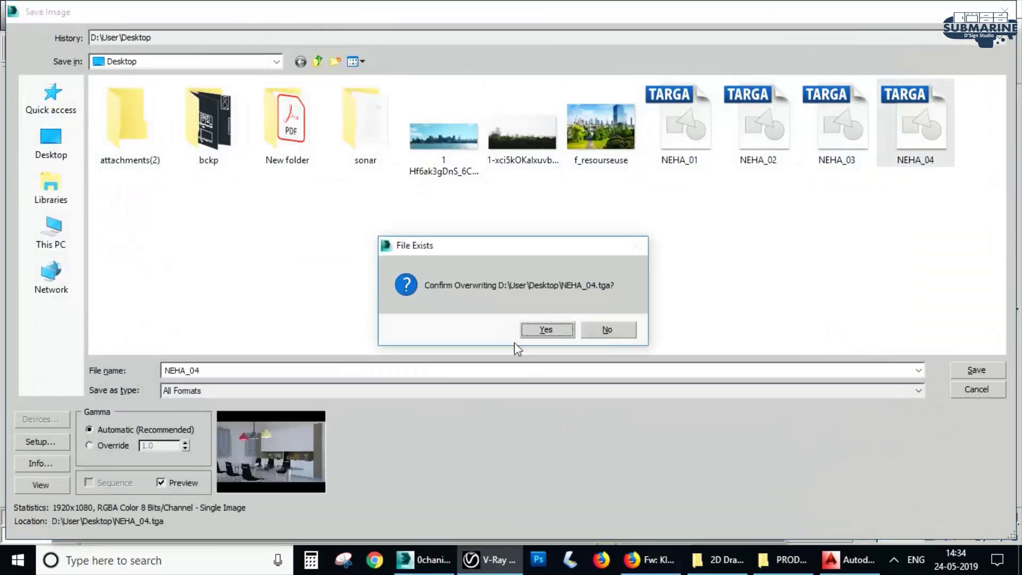
left_click(536, 334)
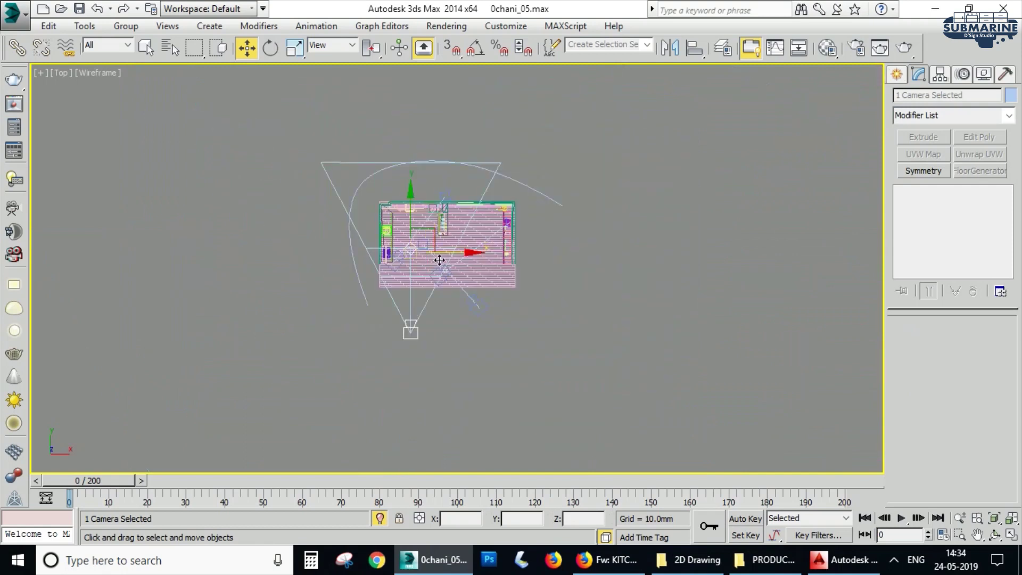
Step: Try to turn the straight-on camera towards the dining cabinets and reposition it in the top view
left_click_drag(452, 215, 479, 242, "shift")
left_click(571, 347)
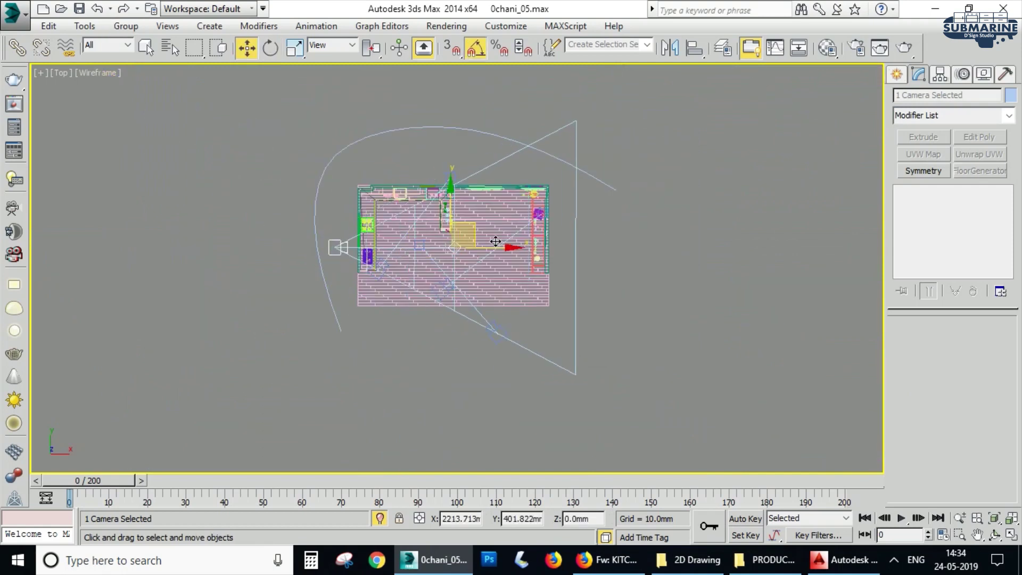
left_click_drag(524, 234, 615, 220)
scroll(528, 218, "up", 6)
left_click_drag(785, 254, 771, 268)
scroll(629, 173, "down", 2)
left_click_drag(698, 196, 705, 213)
key("p")
key("c")
double_click(478, 201)
key("alt+w")
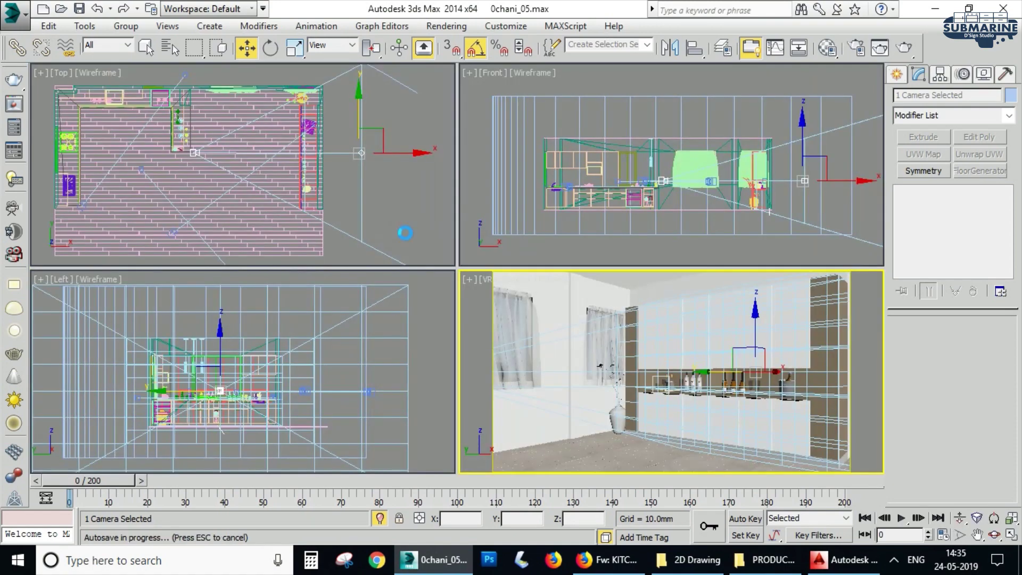
left_click(398, 217)
scroll(398, 217, "down", 2)
key("alt+w")
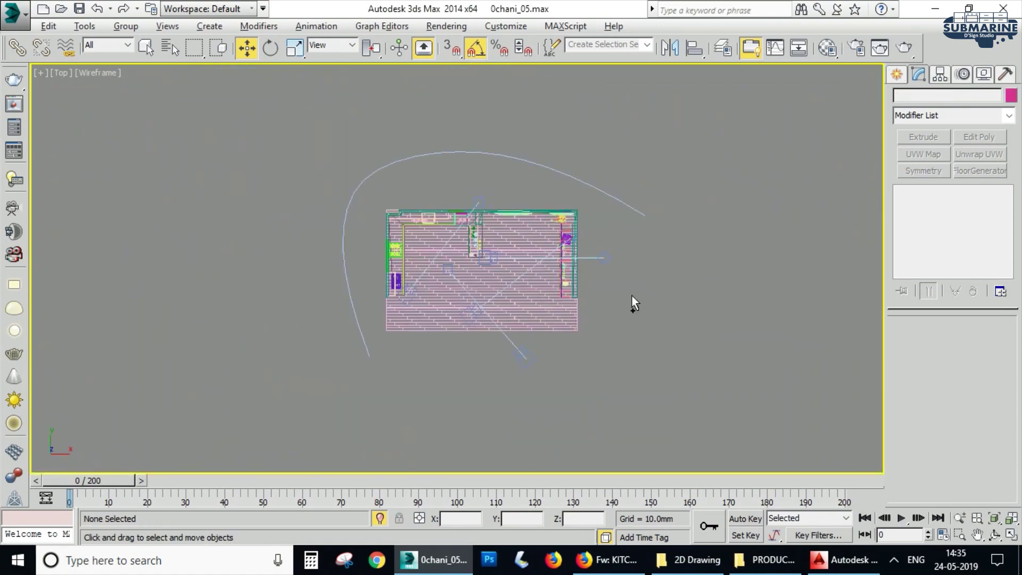
Step: Undo the straight-on camera's rotation and moves
key("ctrl+z")
key("ctrl+z")
key("ctrl+z")
key("ctrl+z")
key("ctrl+z")
key("ctrl+z")
key("ctrl+z")
key("ctrl+z")
key("ctrl+y")
key("ctrl+y")
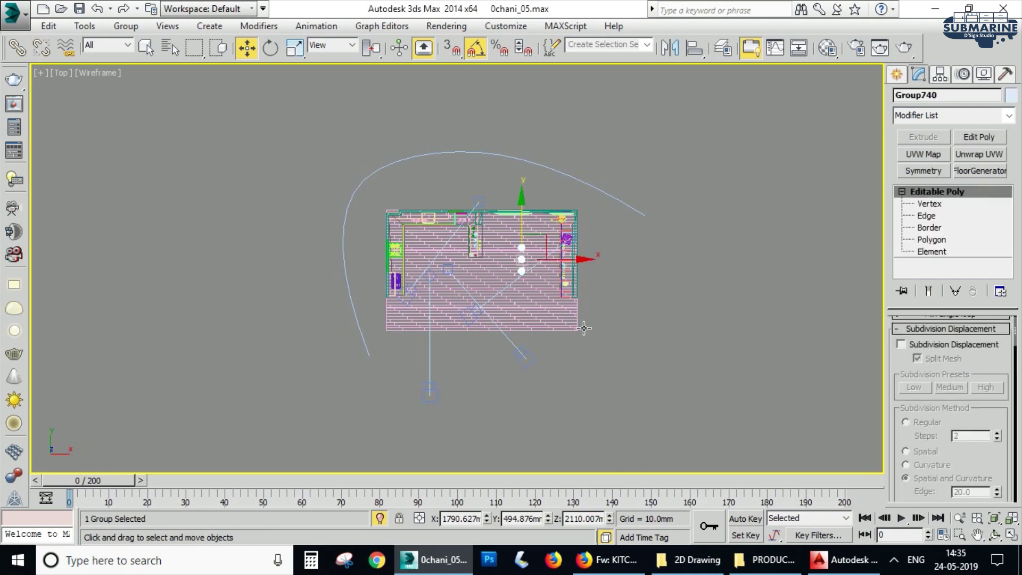
key("ctrl+y")
Step: Copy the straight-on camera together with its target towards the dining side in the top view
left_click(431, 399)
scroll(428, 274, "up", 8)
left_click(445, 299, "ctrl")
scroll(480, 300, "down", 8)
mouse_move(497, 292)
left_mouse_down("shift")
mouse_move(655, 264)
mouse_move(692, 248)
mouse_move(699, 282)
left_mouse_up("shift")
left_click(513, 349)
Step: Rotate the copied camera to face the dining cabinets, reposition it and show its view in the camera viewport
key("e")
key("w")
scroll(632, 269, "up", 5)
left_click_drag(659, 242, 698, 260)
key("alt+w")
middle_click(732, 355)
key("c")
double_click(477, 217)
Step: Adjust the new camera's position in the top view to centre the cabinet wall in its frame
middle_click(200, 203)
left_click_drag(406, 158, 371, 208)
scroll(192, 191, "up", 3)
left_click(192, 191)
scroll(192, 190, "up", 2)
left_click(198, 172)
scroll(198, 171, "down", 5)
left_click_drag(419, 171, 404, 187)
Step: Maximize the VRayCam005 view, set its focal length to 39.6 mm and pan slightly to frame the cabinets
middle_click(696, 349)
key("alt+w")
middle_click_drag(696, 347, 706, 347)
left_click_drag(1004, 382, 1005, 385)
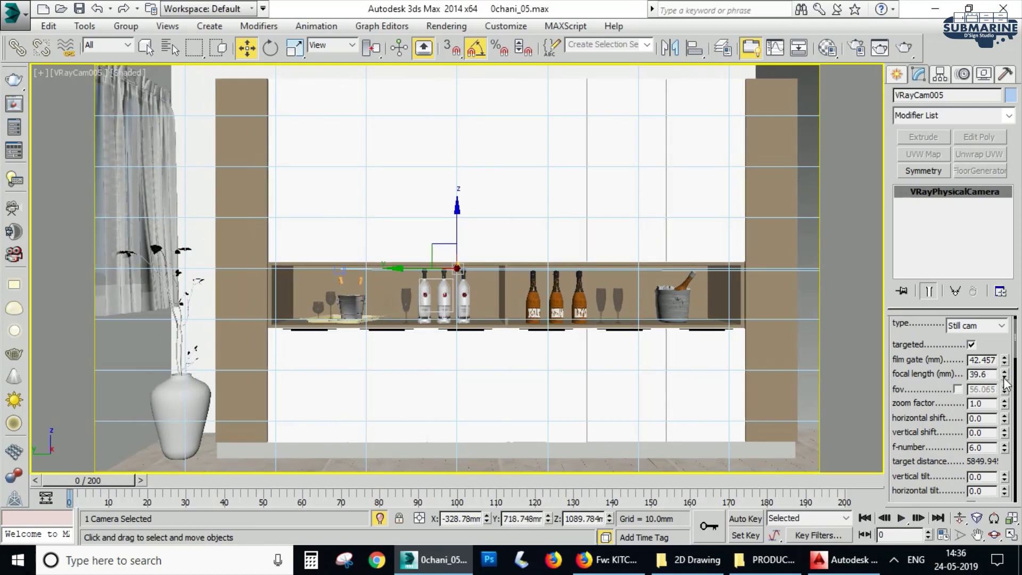
middle_click_drag(778, 361, 782, 361)
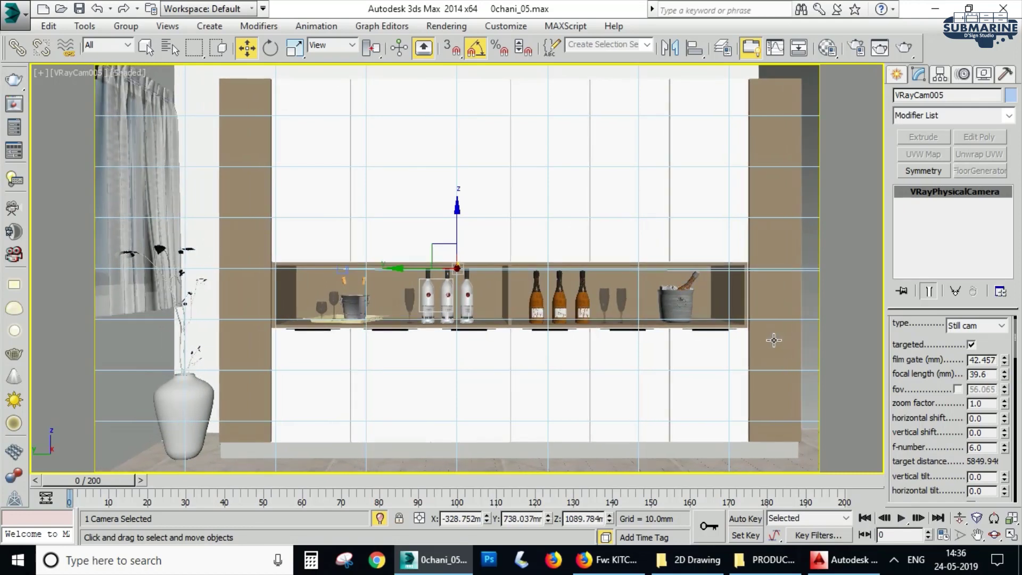
Step: Lower VRayCam005's focal length slightly and pan its view to re-centre the cabinet wall
left_click(841, 166)
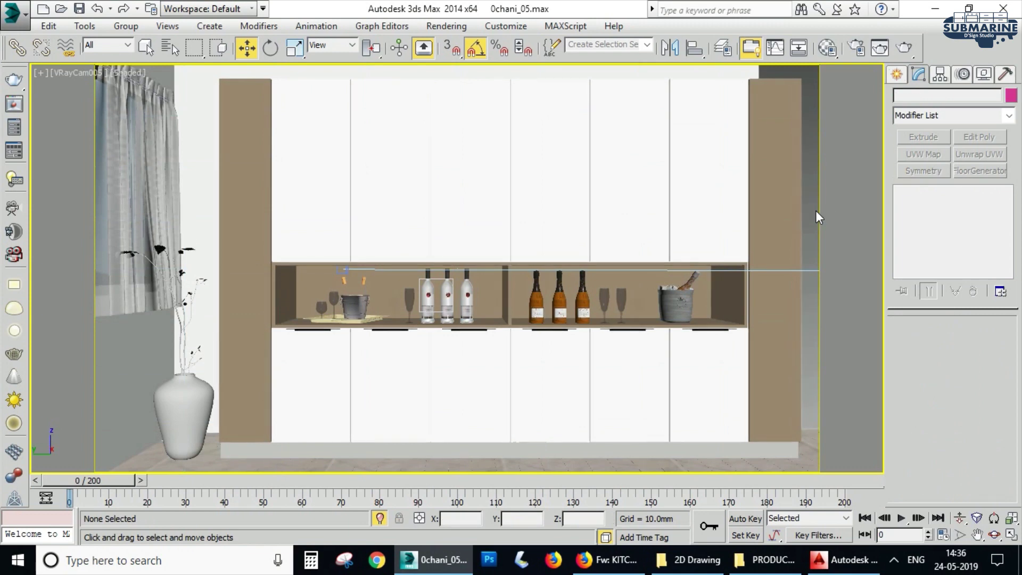
key("alt+w")
scroll(189, 153, "up", 8)
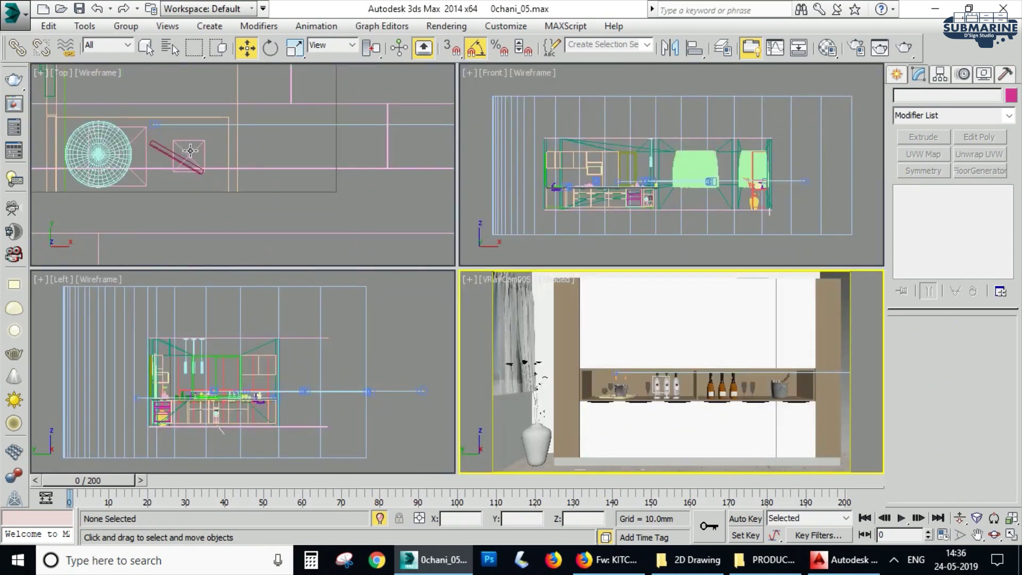
left_click(189, 153)
right_click(732, 352)
key("alt+w")
left_click(1006, 378)
left_click(1006, 378)
left_click(1006, 378)
middle_click_drag(782, 325, 742, 330)
left_click(812, 444)
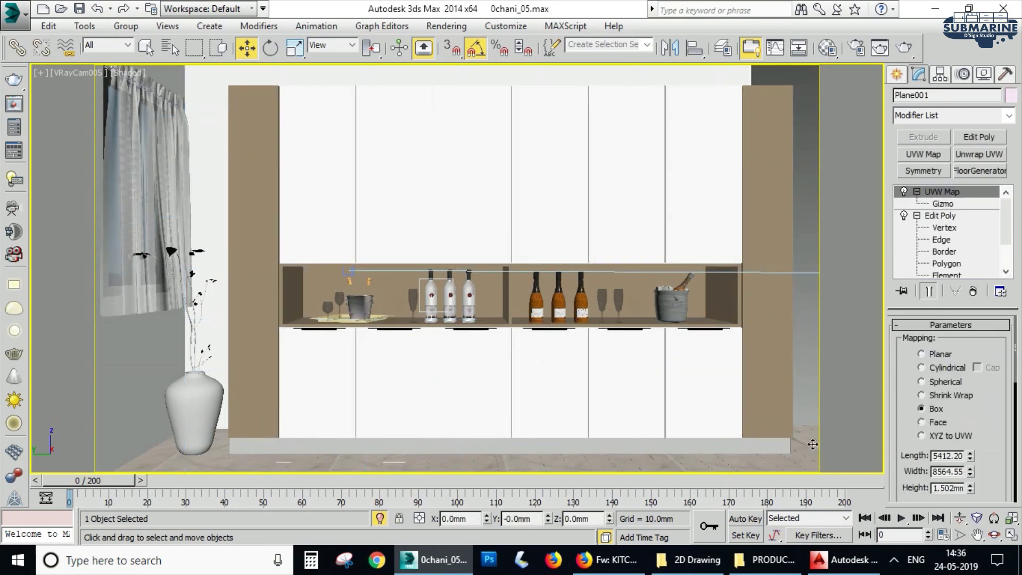
key("p")
scroll(813, 444, "down", 10)
middle_click_drag(813, 444, 762, 450, "alt")
scroll(762, 450, "up", 5)
left_click(347, 368)
left_click(341, 362)
left_click_drag(1005, 228, 986, 265)
left_click(933, 265)
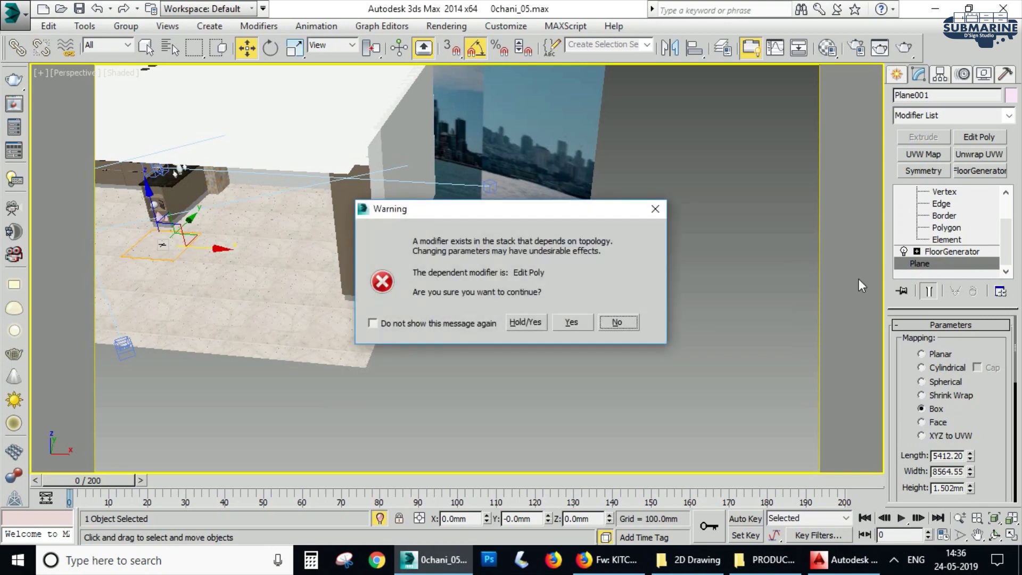
left_click(657, 208)
left_click(745, 255)
middle_click_drag(745, 256, 798, 229, "alt")
Step: Return to the VRayCam005 view, check that the render area is View, and render it at 1920x1080
key("c")
double_click(476, 212)
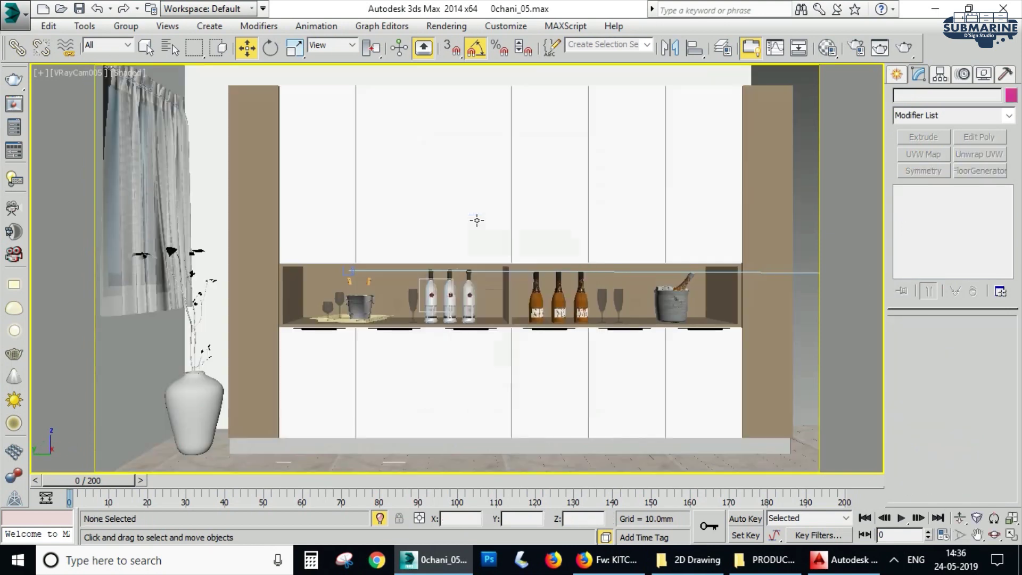
key("shift+q")
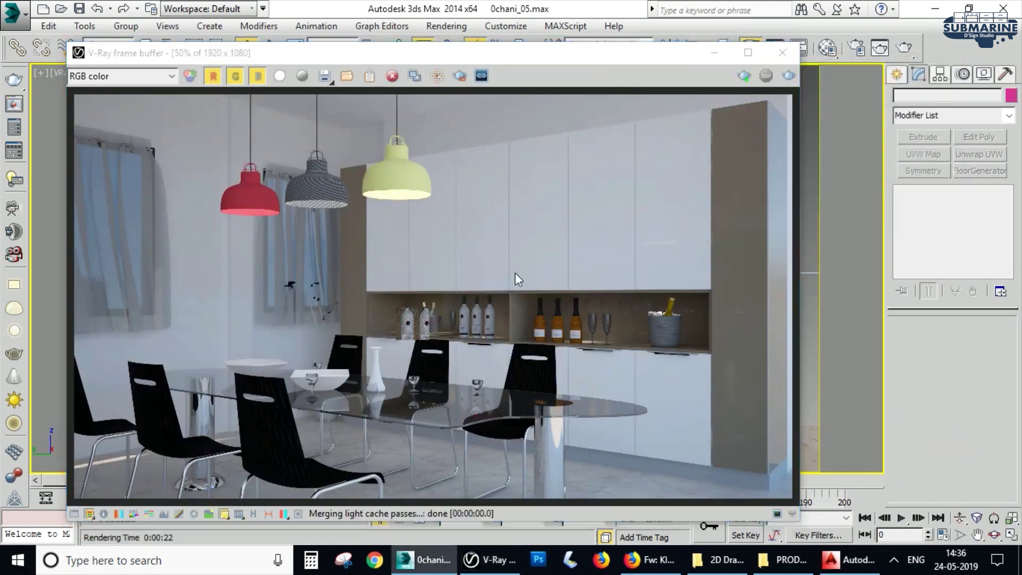
left_click(787, 55)
left_click(446, 26)
left_click(498, 77)
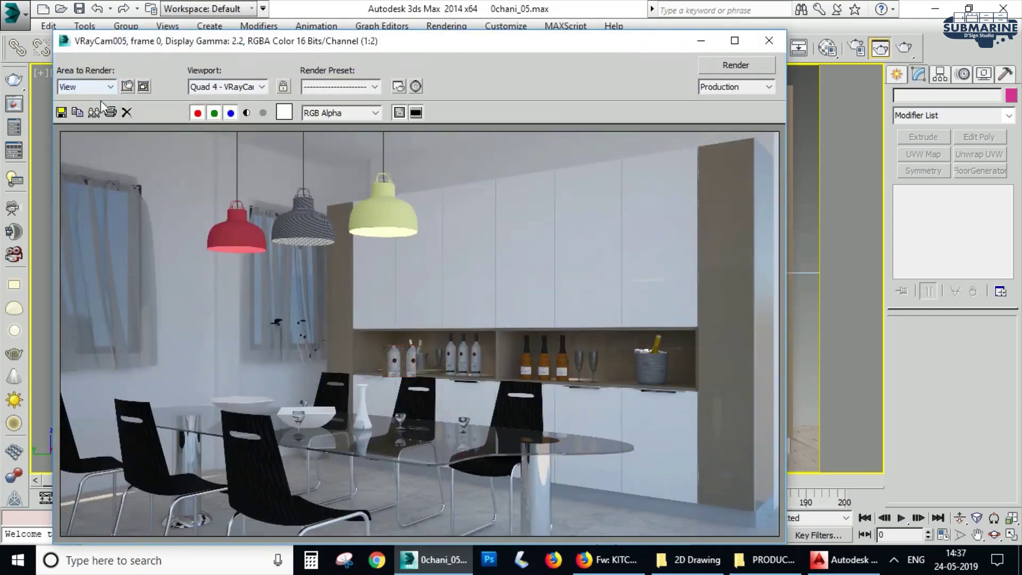
key("shift+q")
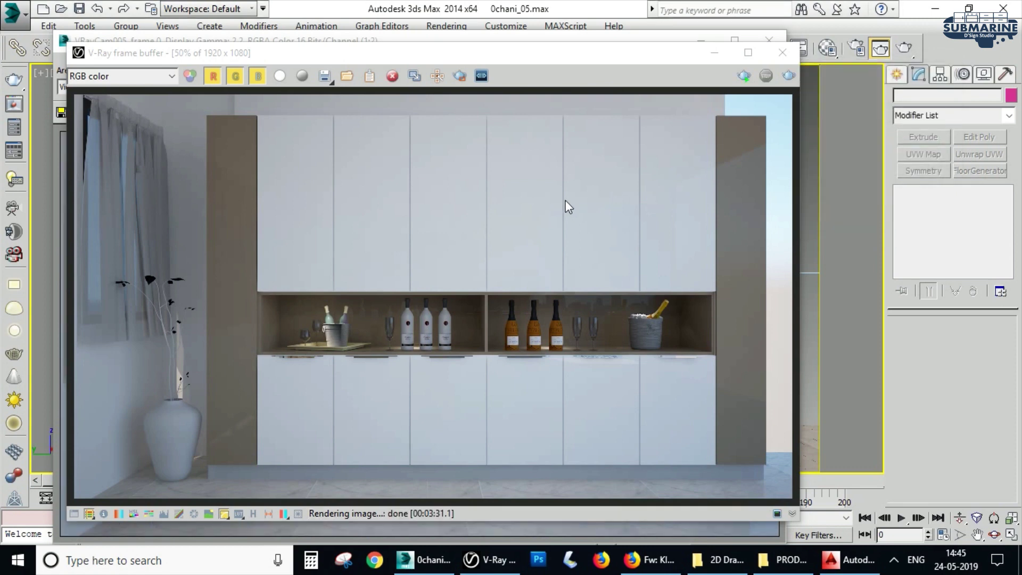
Step: Save the rendered image to the Desktop as number 5 in the existing render series, accepting the format options
left_click(324, 75)
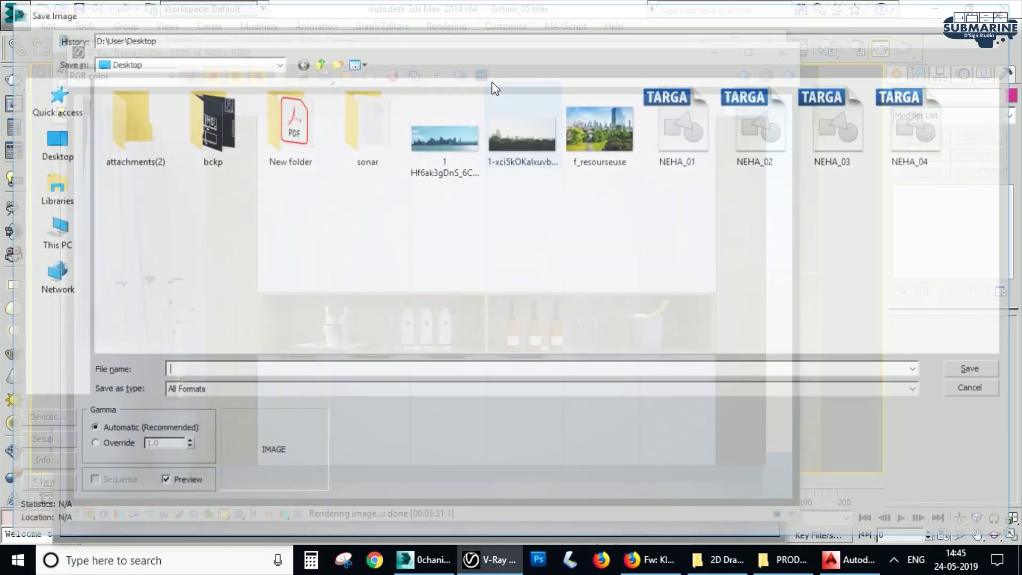
left_click(287, 371)
key("BackSpace")
type("5")
key("Return")
key("Return")
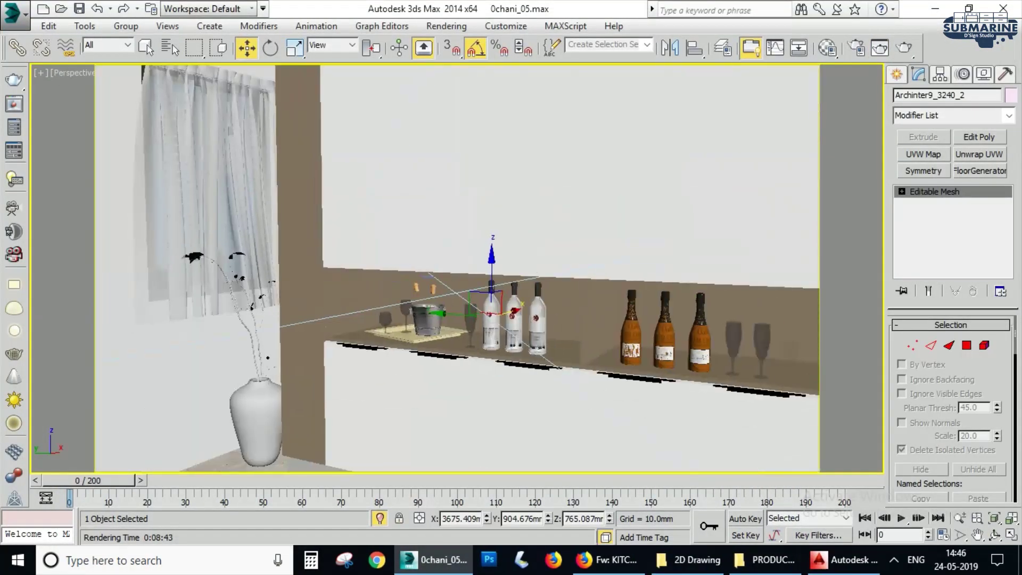
Step: Unhide the hidden dining furniture in the perspective view and check the whole kitchen-dining model from outside
scroll(458, 318, "down", 10)
middle_click_drag(459, 318, 590, 385, "alt")
key("z")
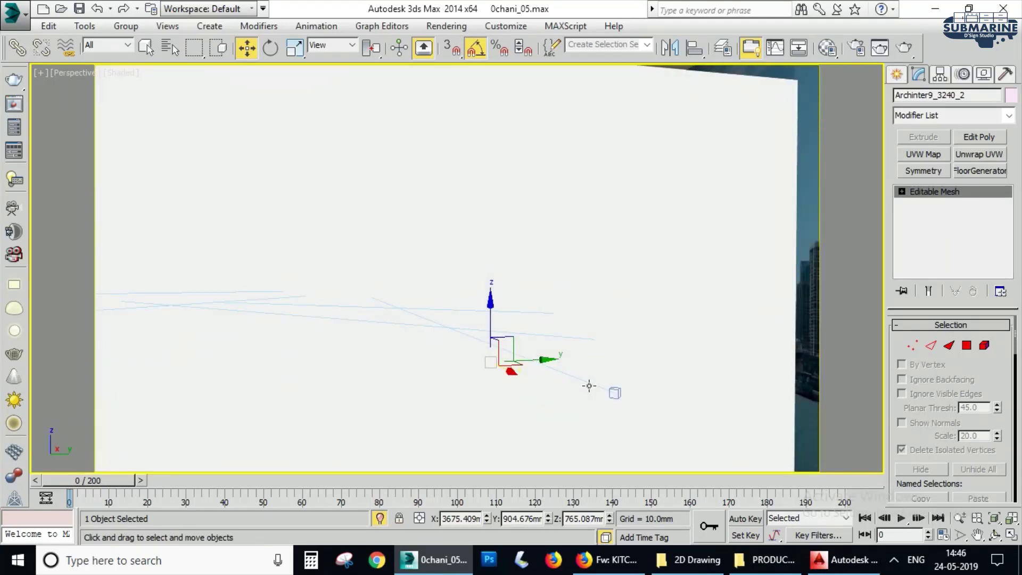
middle_click_drag(784, 243, 933, 258, "alt")
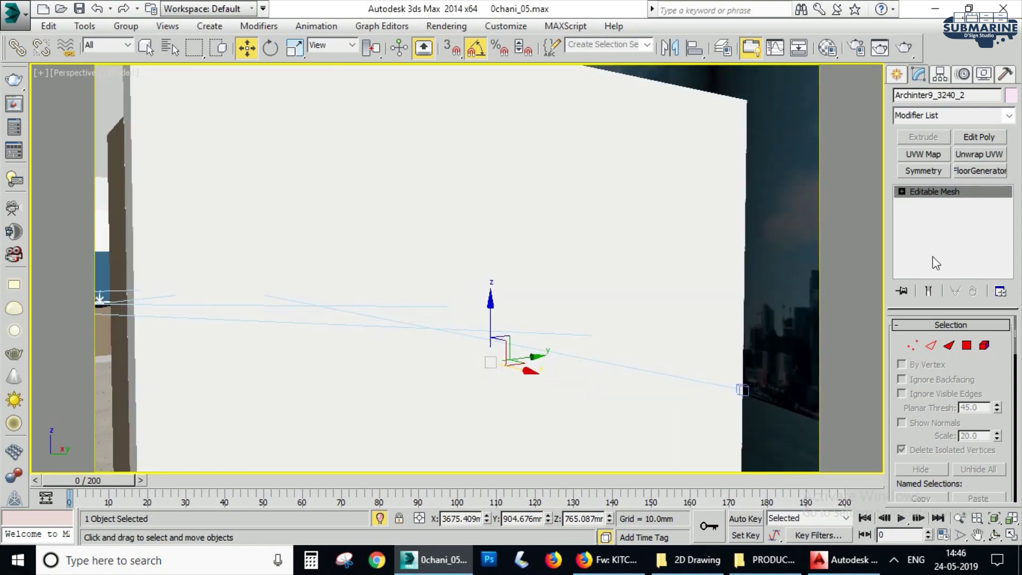
scroll(620, 227, "down", 5)
middle_click_drag(639, 227, 708, 352, "alt")
left_click(710, 457)
right_click(598, 272)
left_click(630, 208)
scroll(370, 270, "down", 5)
scroll(369, 269, "up", 5)
middle_click_drag(369, 270, 740, 338)
scroll(575, 292, "up", 3)
scroll(798, 248, "down", 3)
middle_click_drag(740, 338, 506, 314, "alt")
middle_click_drag(506, 314, 585, 280, "alt")
scroll(357, 320, "down", 5)
right_click(445, 224)
left_click(484, 182)
key("alt+w")
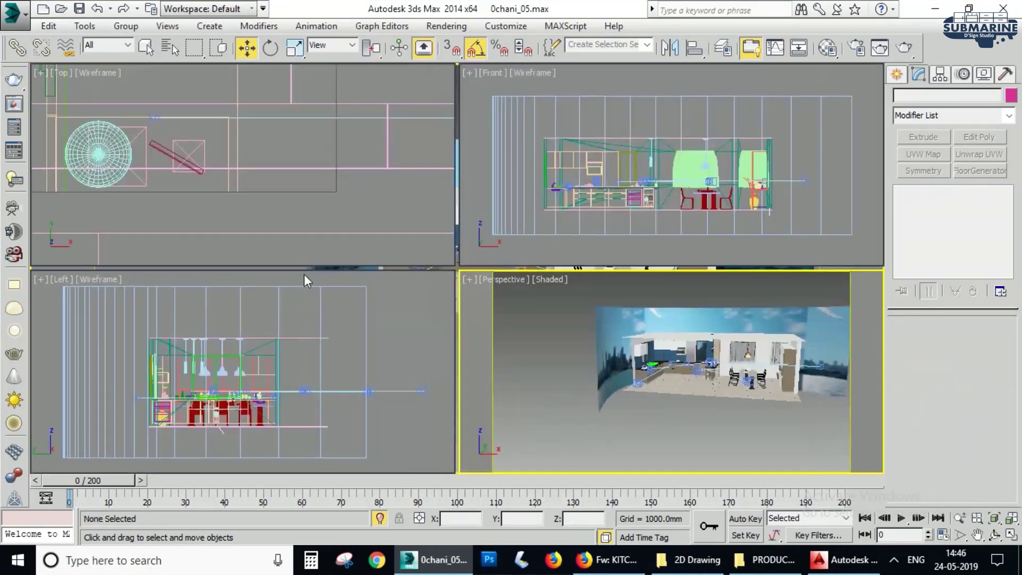
Step: In the top view, clone the straight-on camera together with its target towards the middle of the room, using the Copy option
left_click(305, 255)
key("alt+w")
scroll(509, 302, "down", 5)
middle_click_drag(509, 301, 424, 153)
left_click(313, 417)
scroll(325, 191, "up", 4)
left_click(283, 154, "ctrl")
scroll(320, 159, "down", 4)
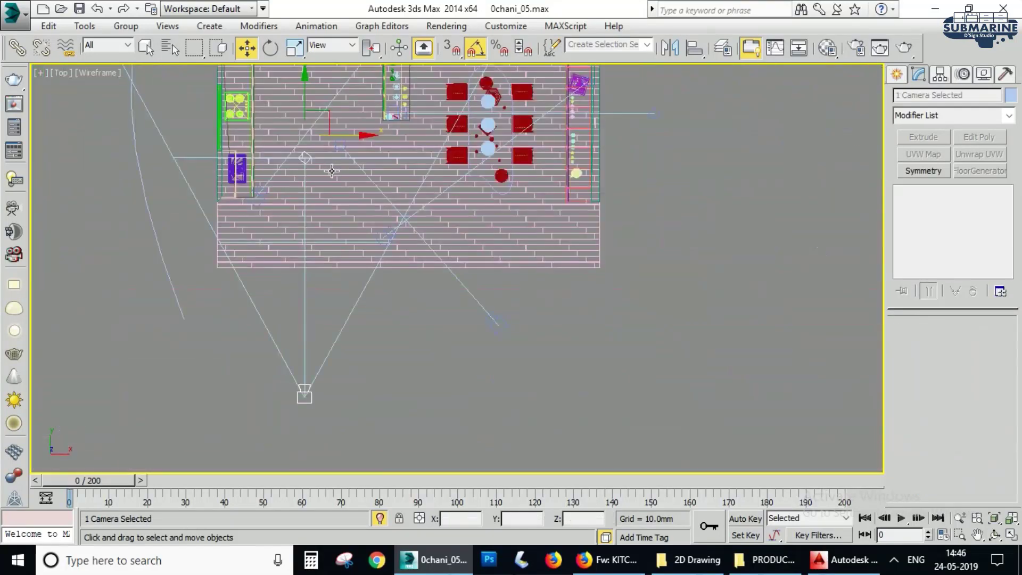
scroll(335, 164, "down", 3)
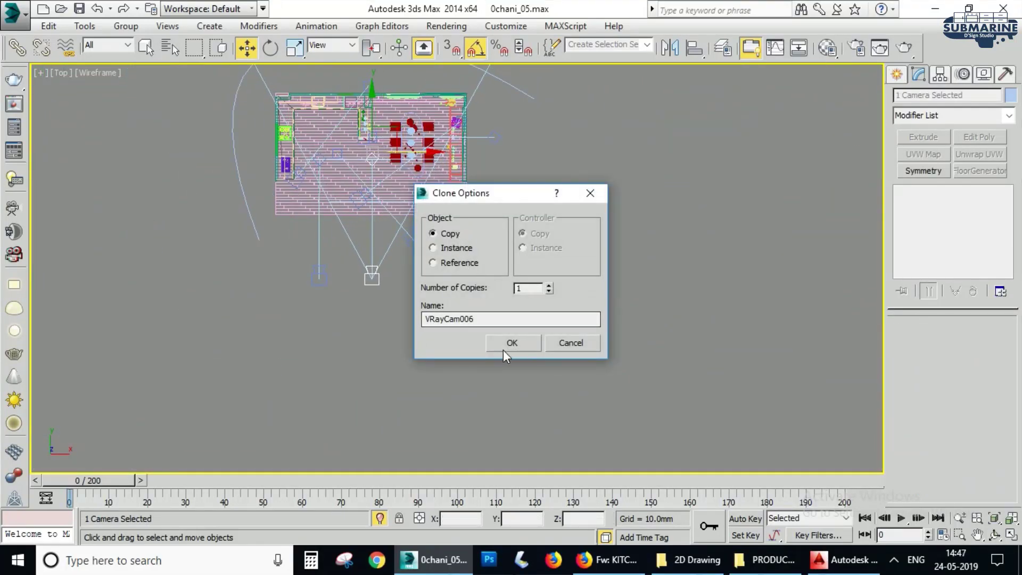
Step: Move the copied camera and target back beyond the open side of the room, centred between the kitchen and dining walls
middle_click_drag(390, 200, 399, 287)
left_click_drag(385, 188, 393, 269)
scroll(389, 278, "up", 4)
middle_click_drag(389, 278, 420, 264)
left_click_drag(412, 282, 425, 290)
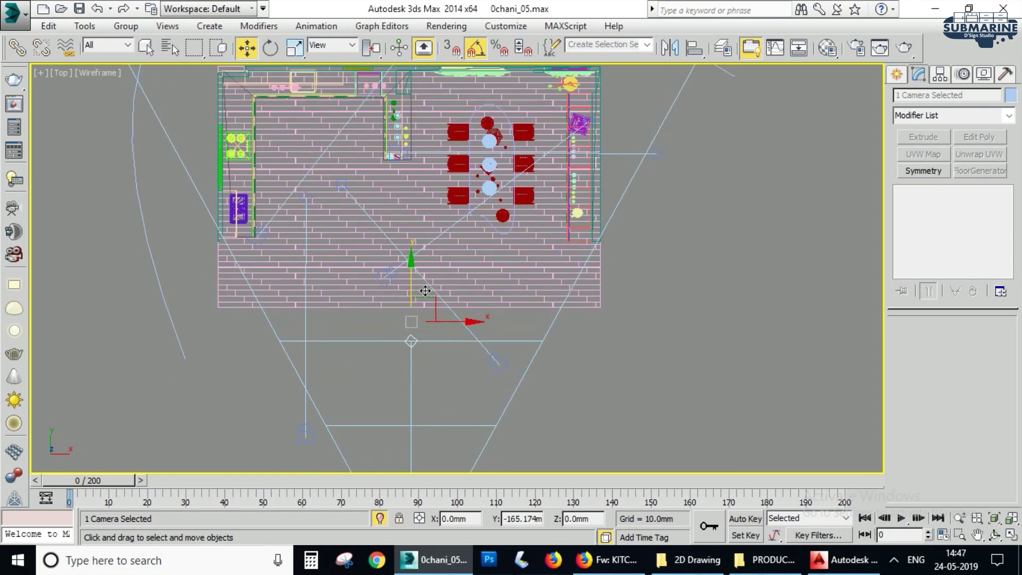
left_click_drag(460, 323, 457, 333)
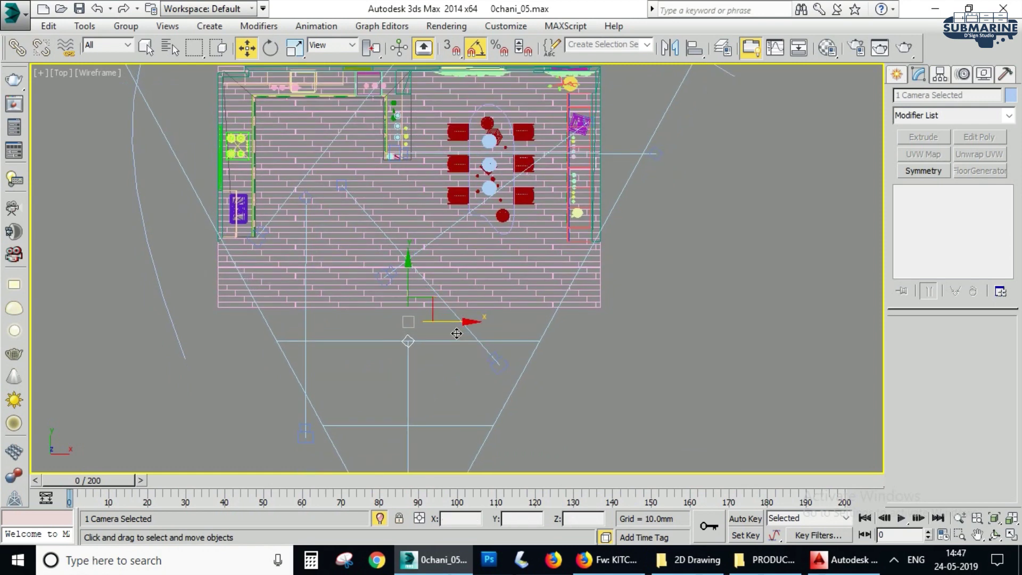
Step: Show VRayCam006 in the maximized camera viewport, deselect it and start rendering the full kitchen-dining view
key("alt+w")
right_click(573, 323)
key("c")
double_click(476, 221)
key("alt+w")
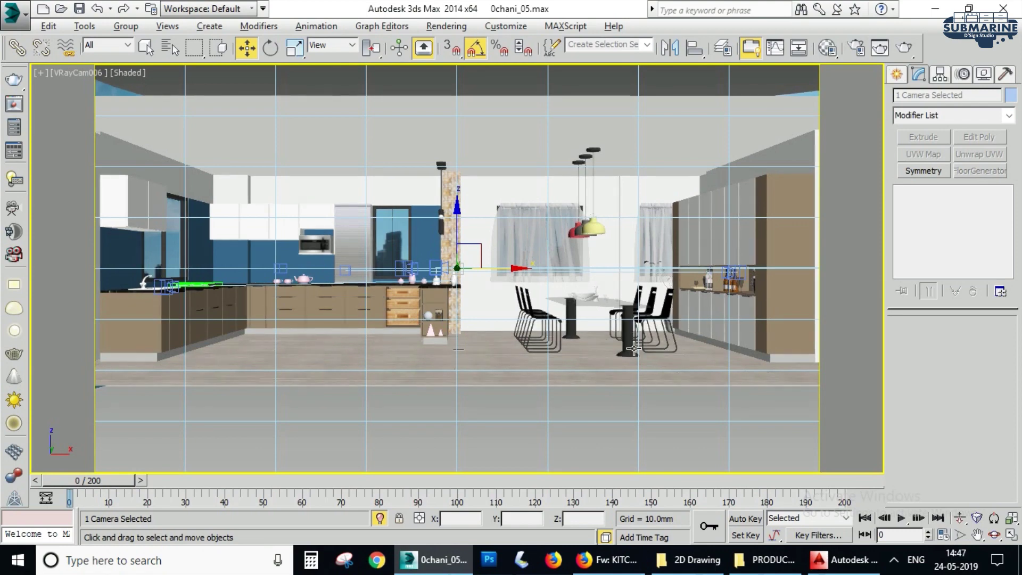
left_click(588, 427)
key("shift+q")
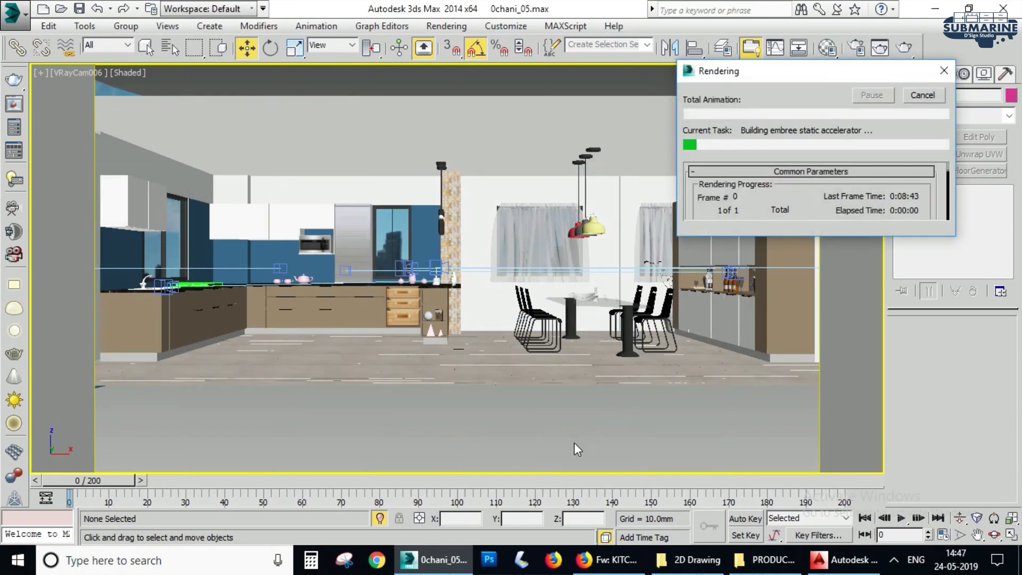